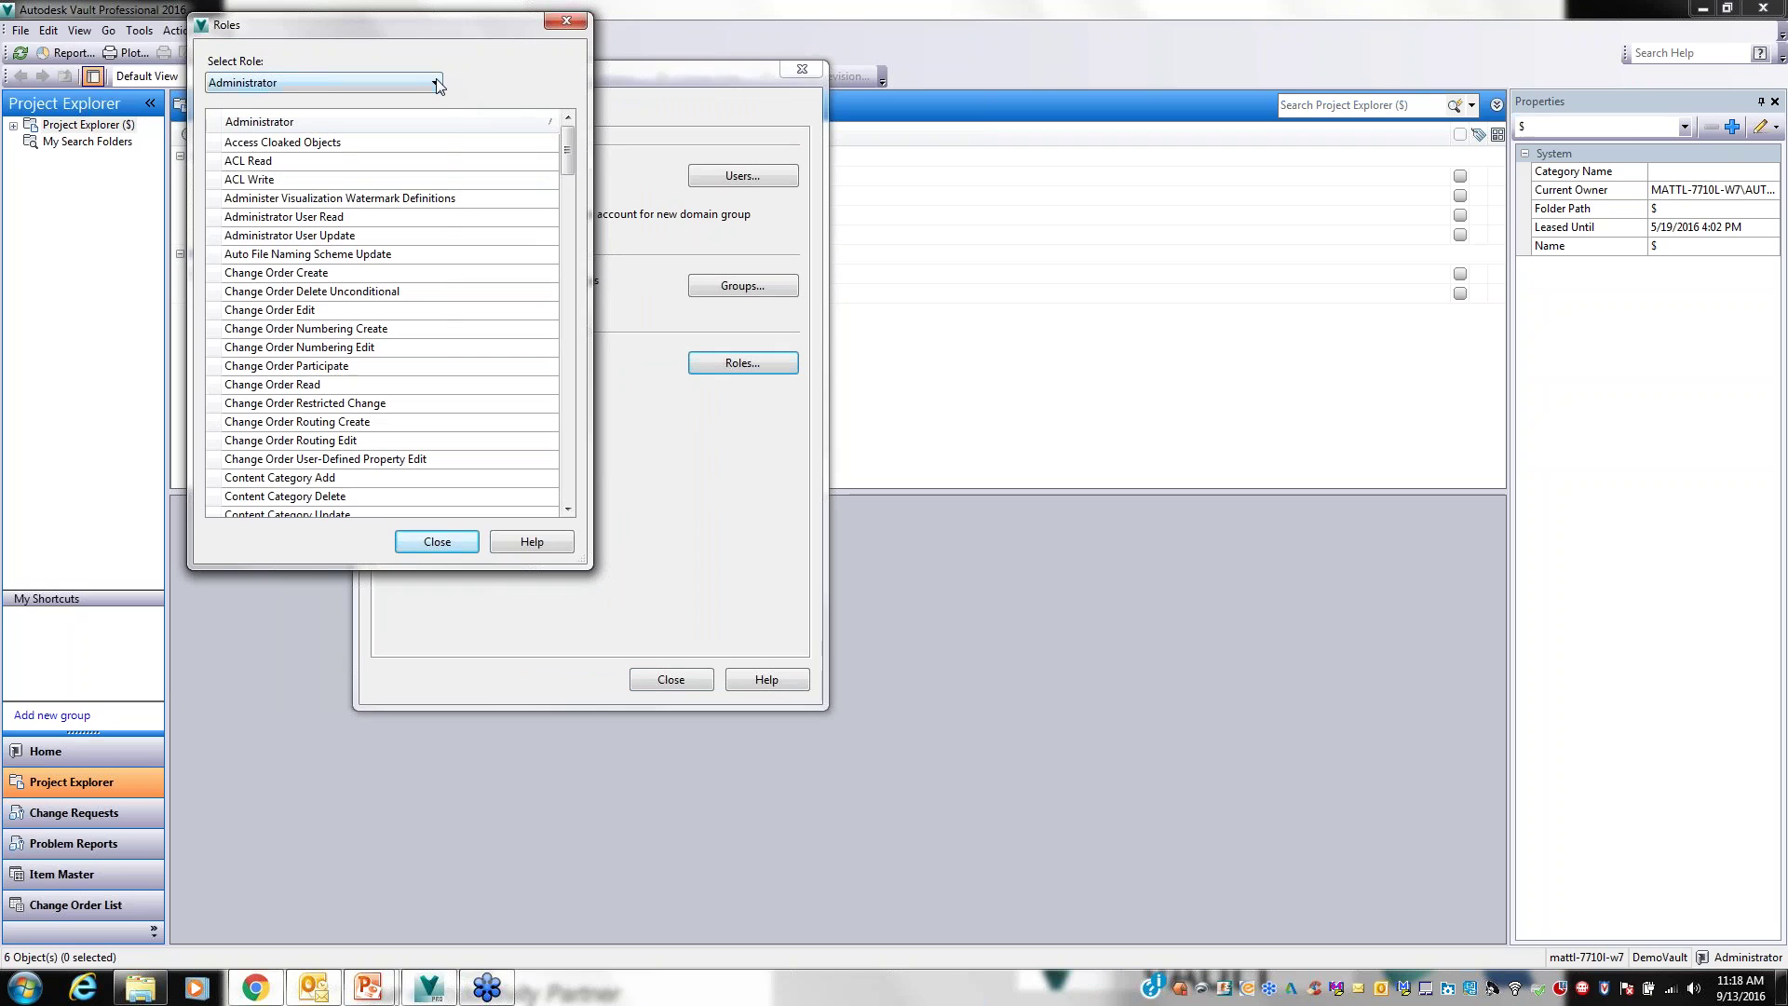
Review the permissions of the Custom Object Editor (Level 1) and Custom Object Editor (Level 2) roles
{"action": "scroll", "coordinate": [432, 91], "scroll_direction": "up", "scroll_amount": 1}
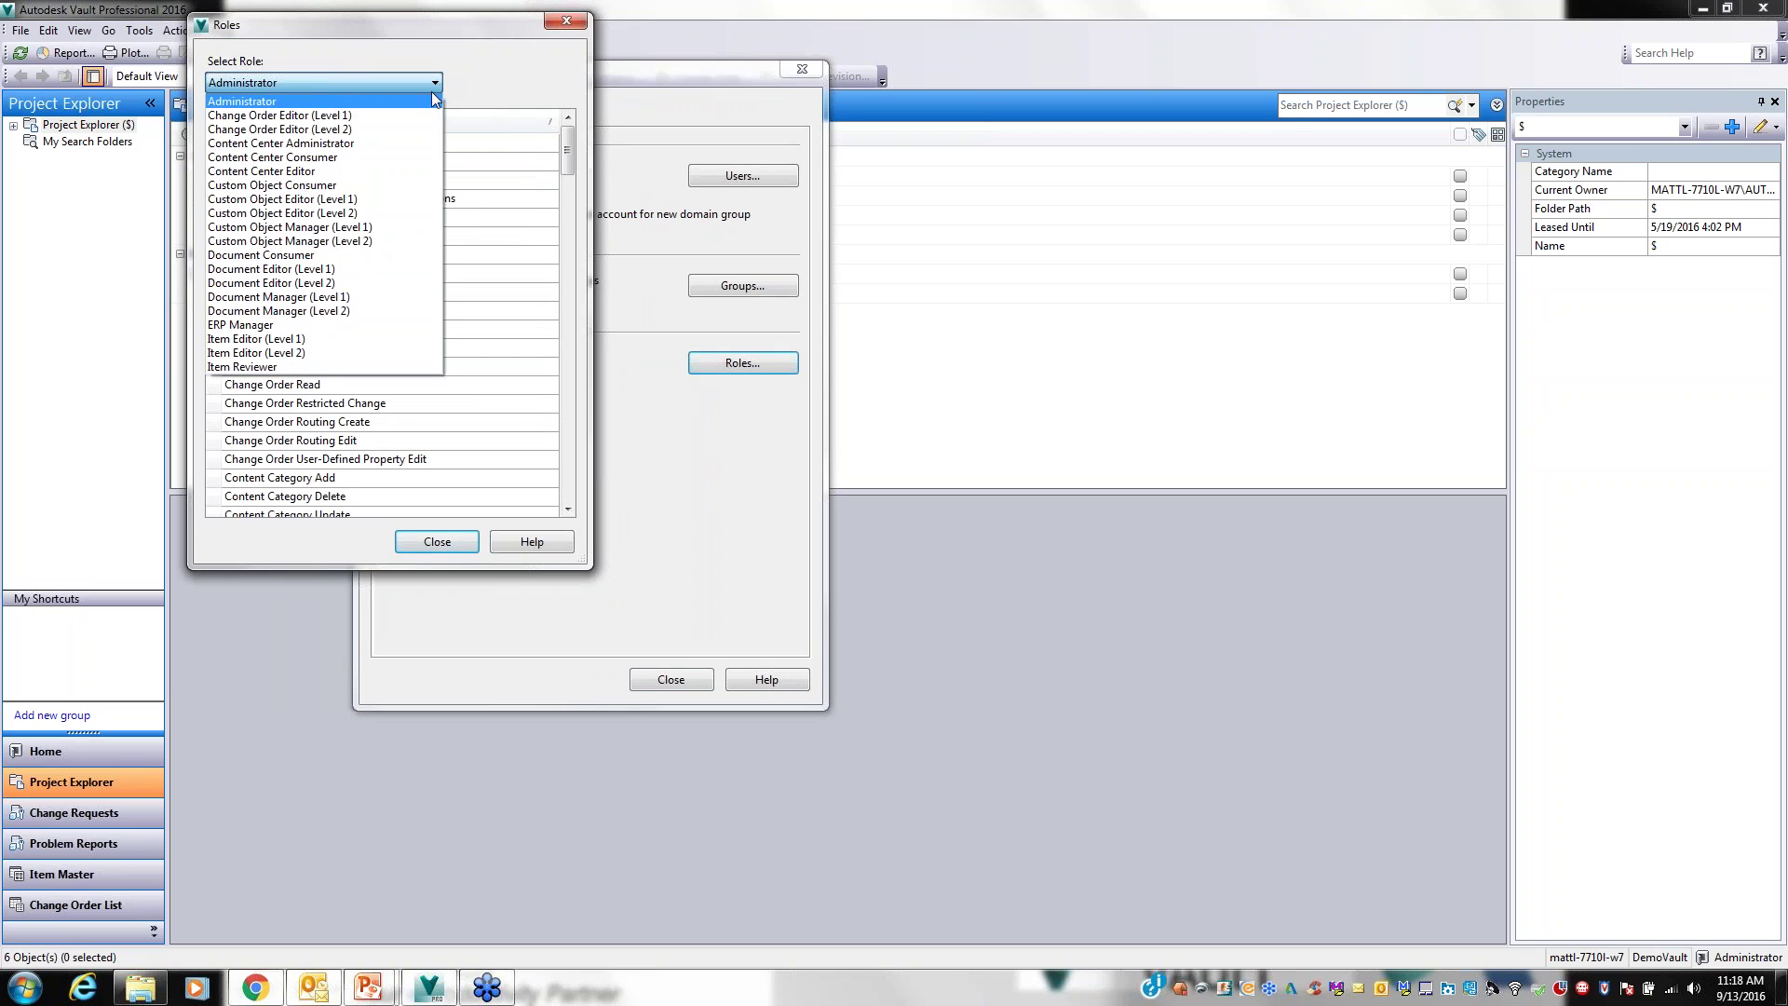
{"action": "left_click", "coordinate": [359, 201]}
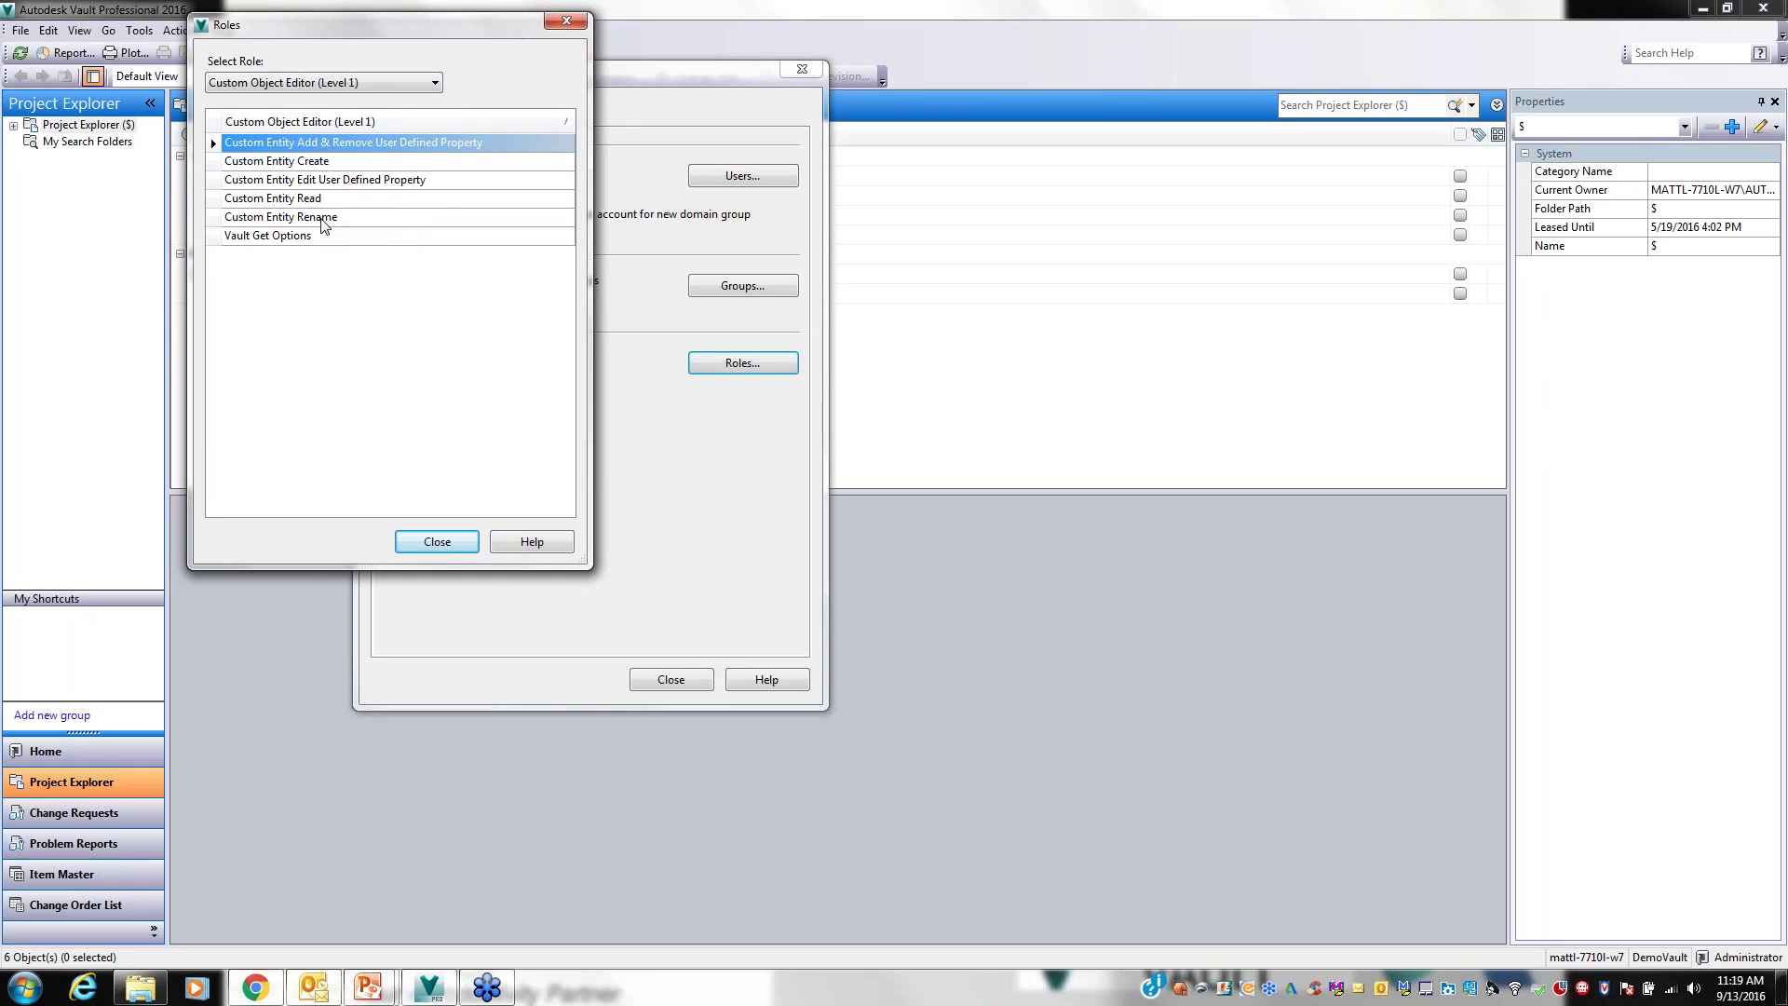
{"action": "left_click", "coordinate": [431, 82]}
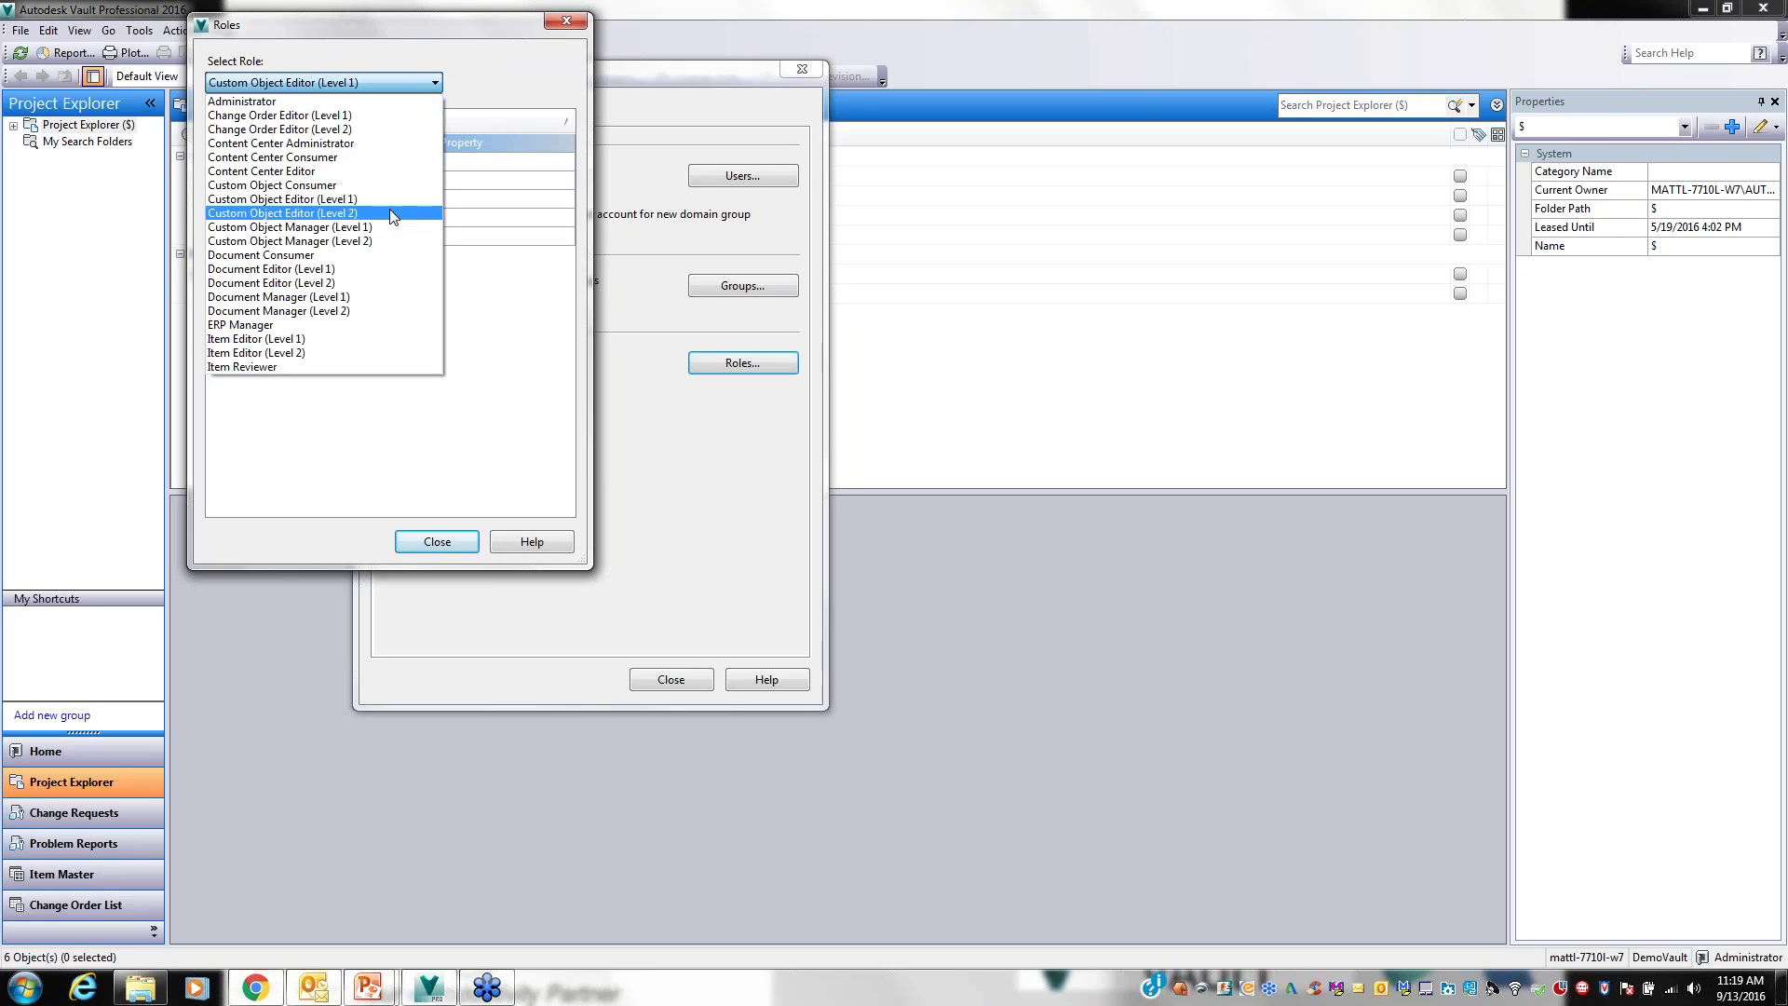
{"action": "left_click", "coordinate": [389, 213]}
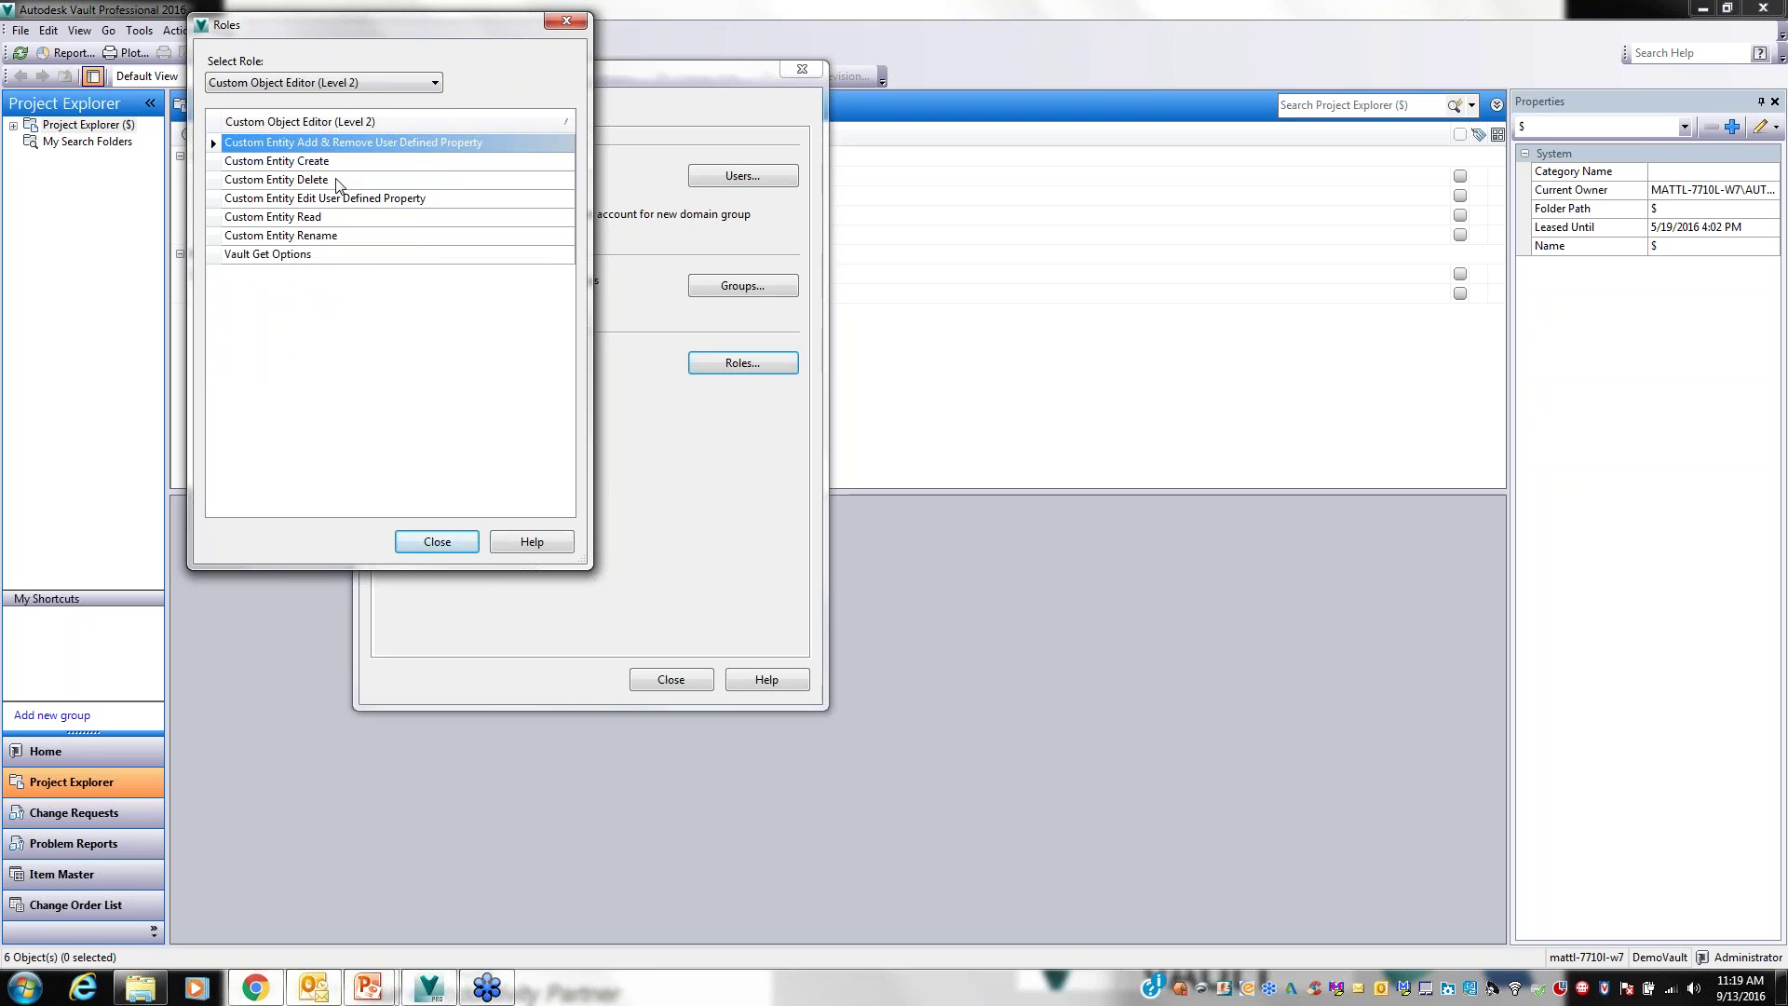
{"action": "left_click", "coordinate": [438, 542]}
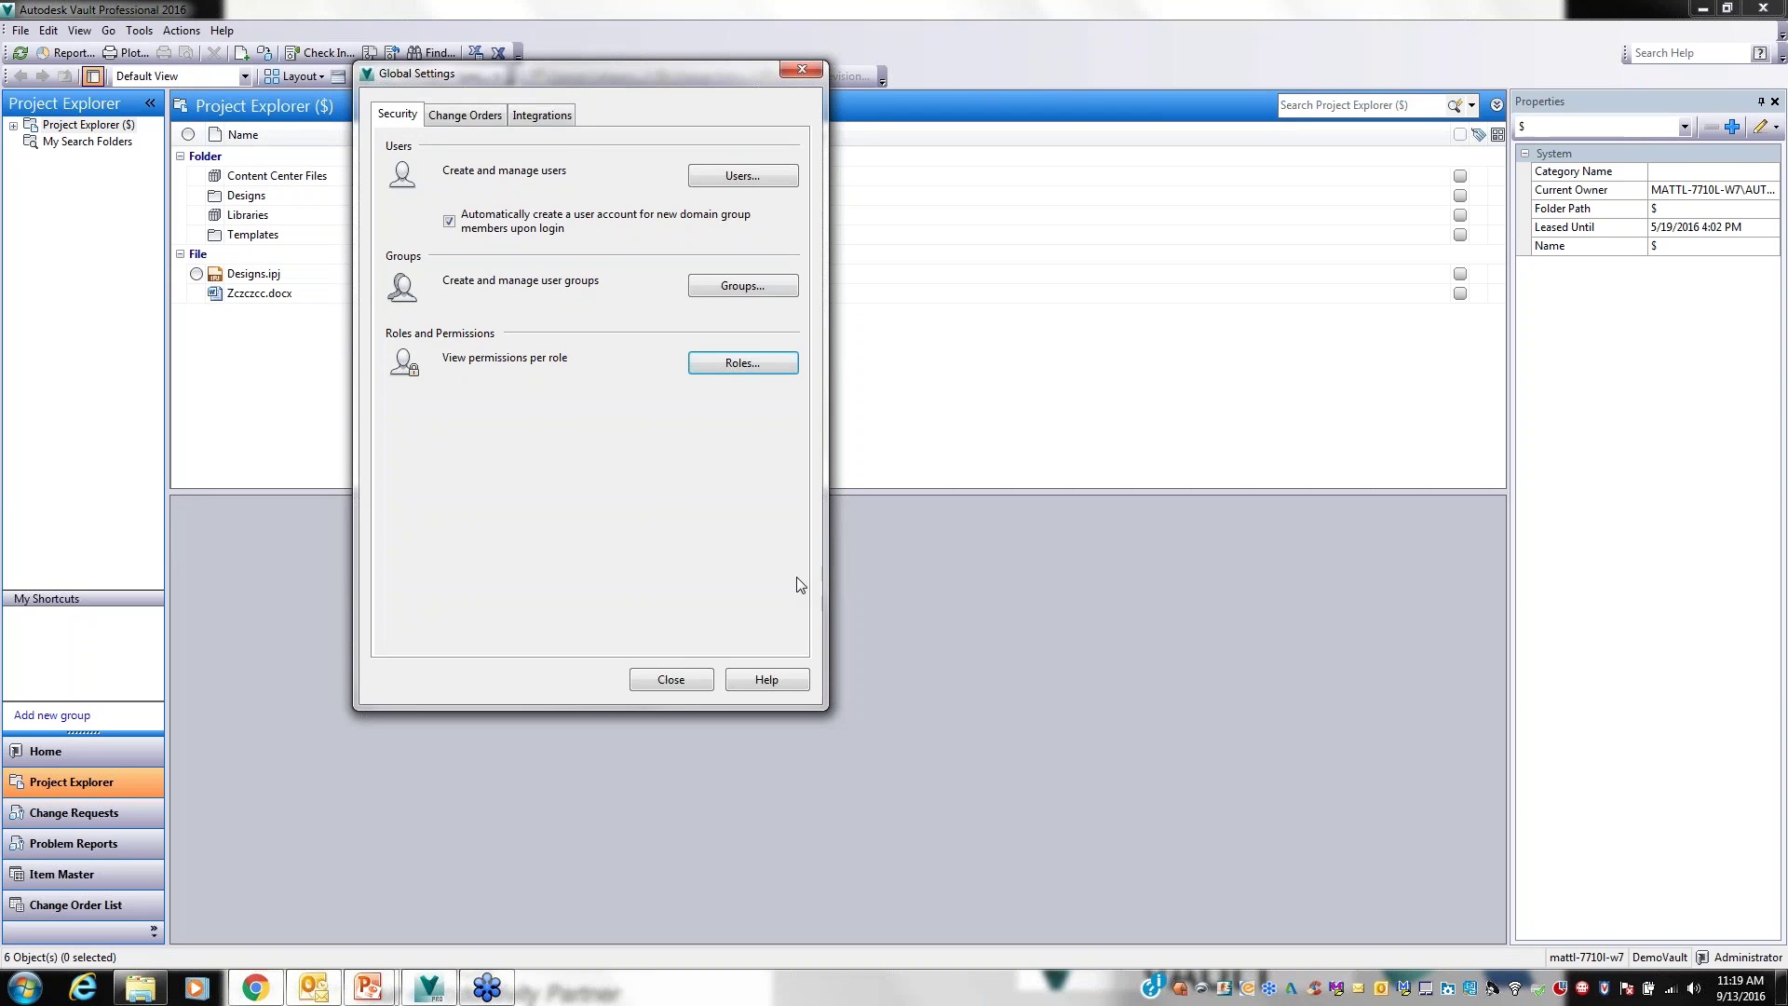
Try assigning the Document Editor (Level 2) and Custom Object Editor (Level 2) roles to the designer's user account, and discard the changes
{"action": "left_click", "coordinate": [722, 176]}
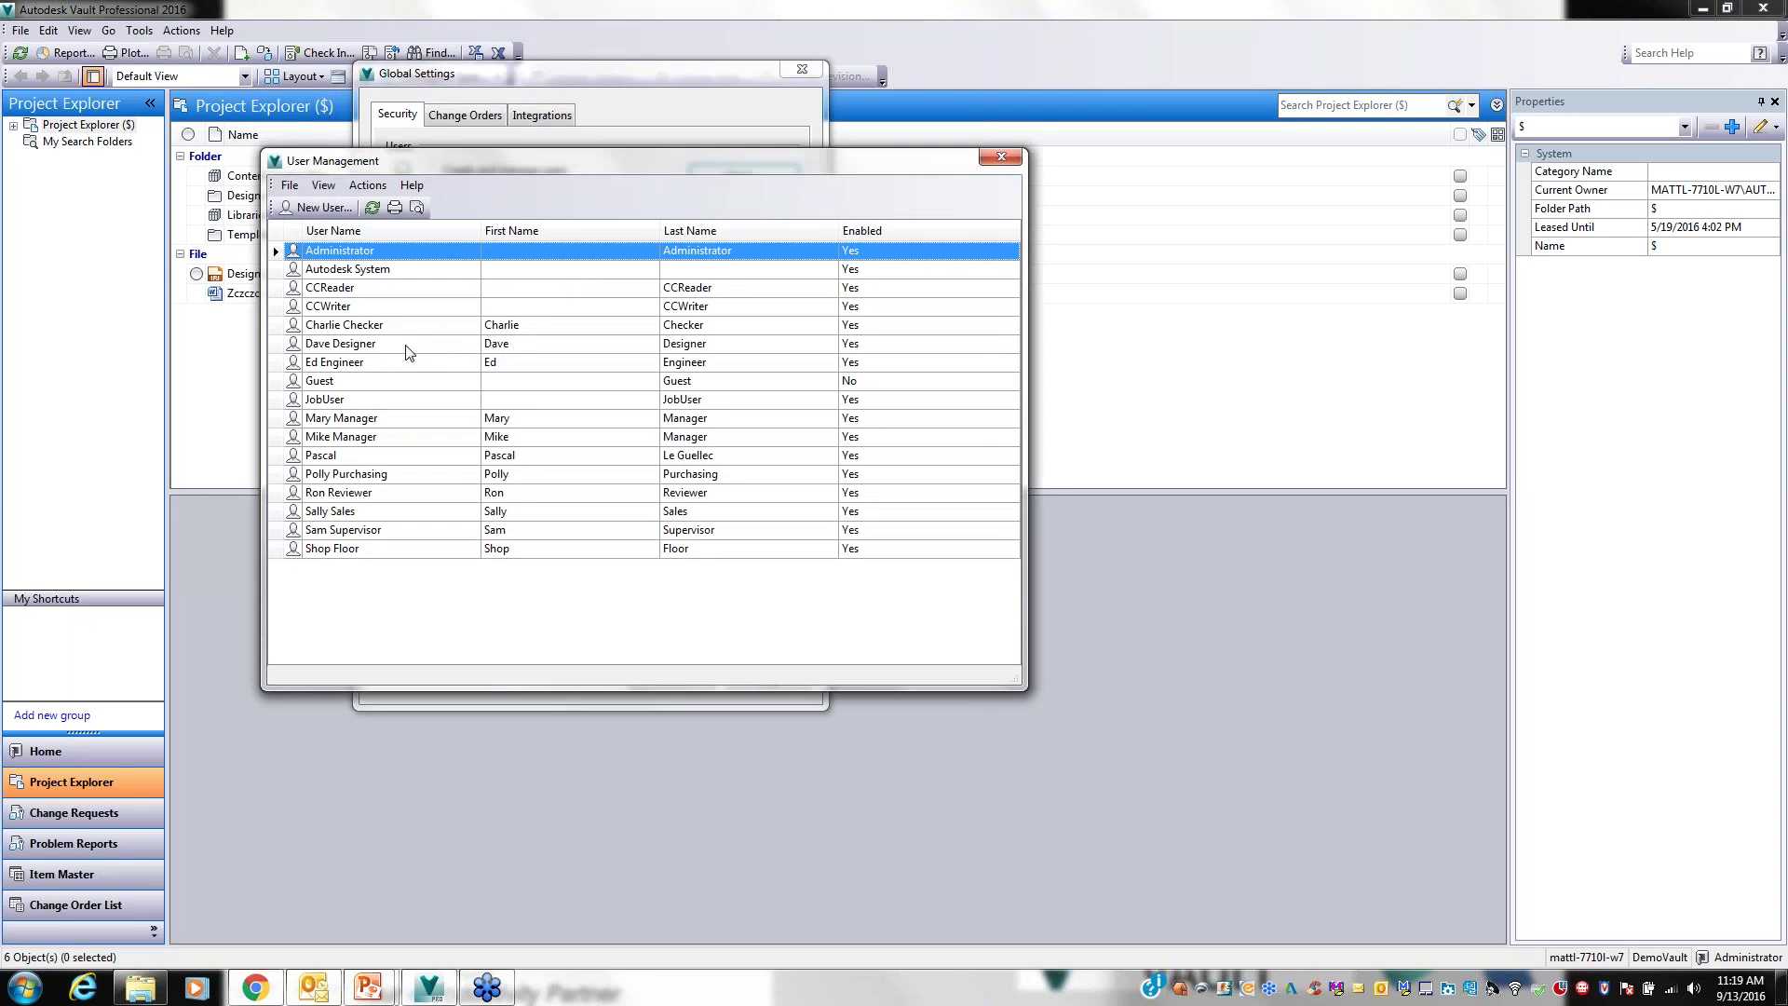
{"action": "left_click", "coordinate": [406, 344]}
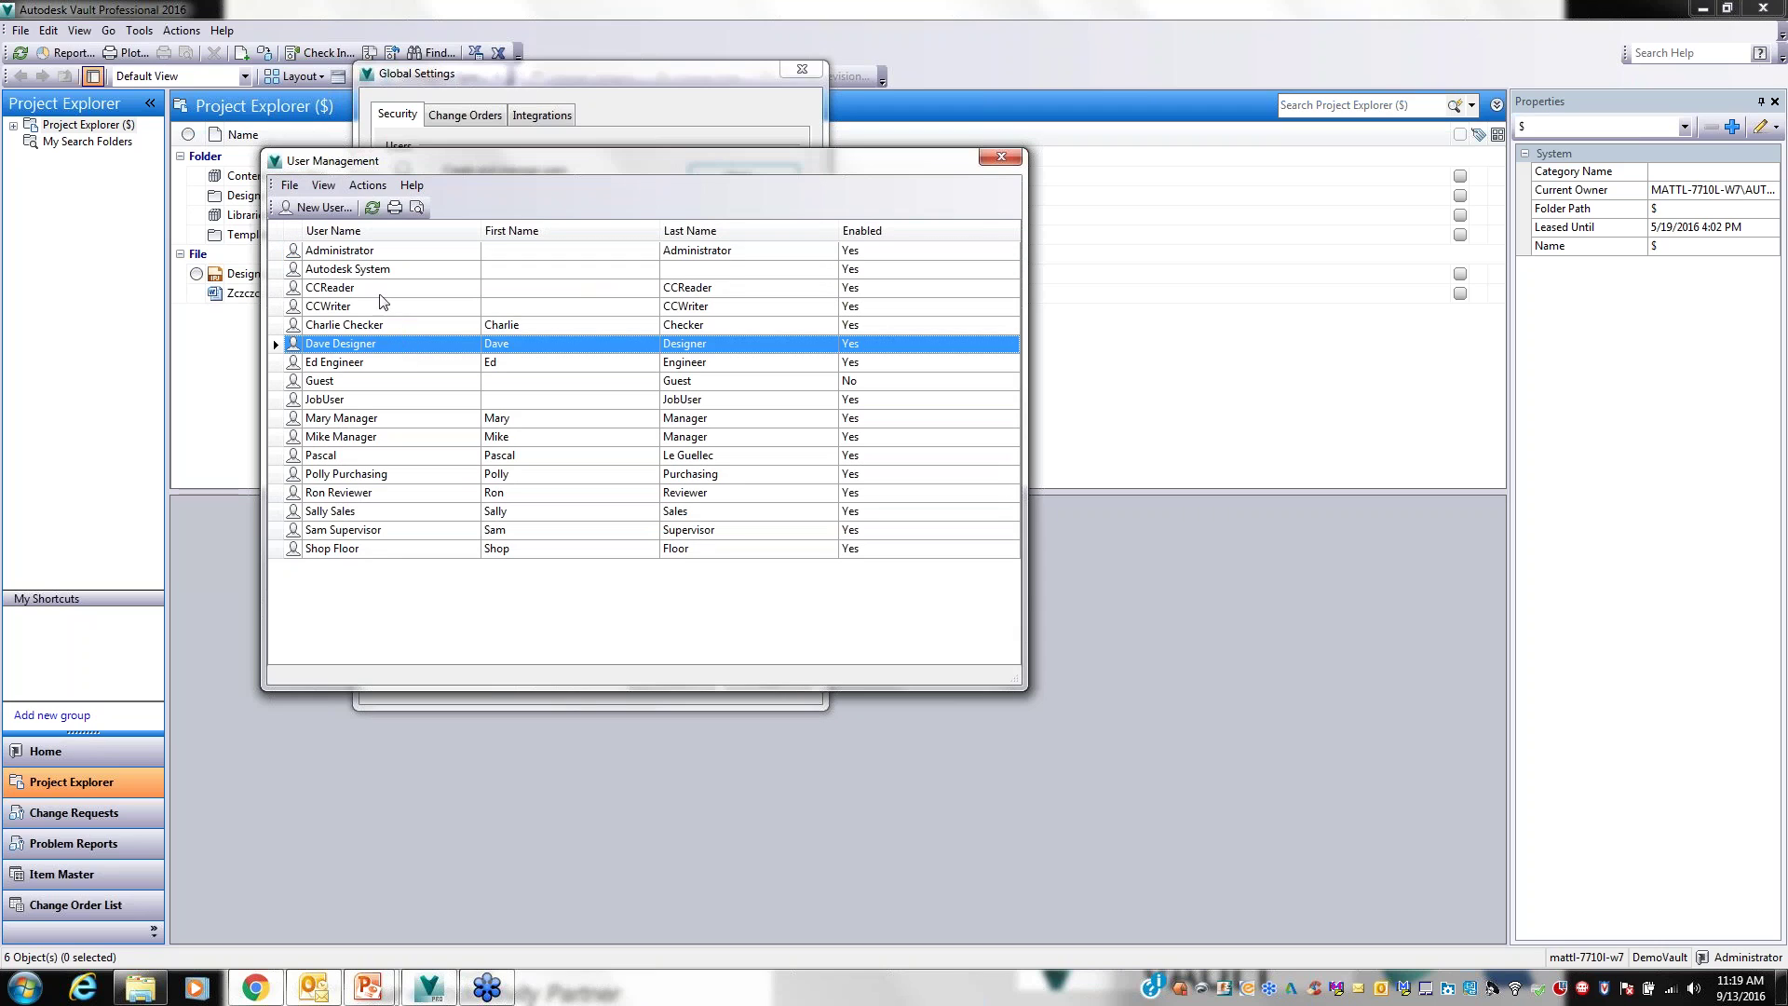
{"action": "double_click", "coordinate": [392, 346]}
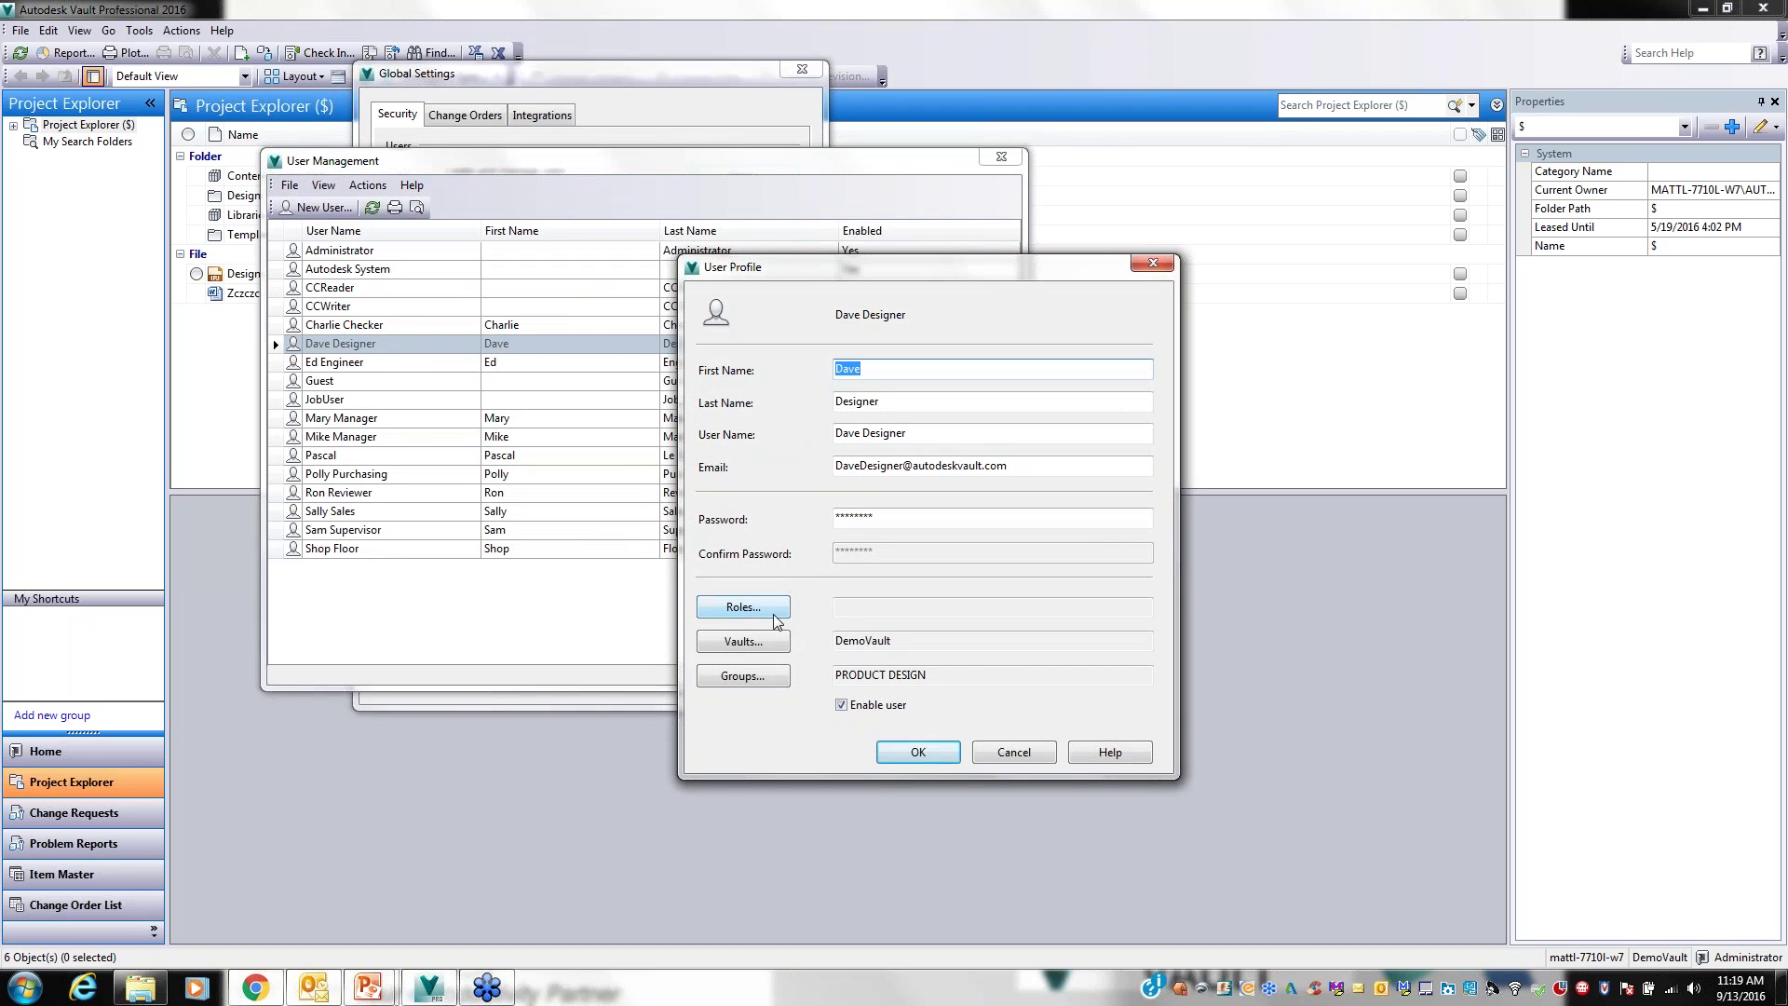
{"action": "left_click", "coordinate": [743, 607]}
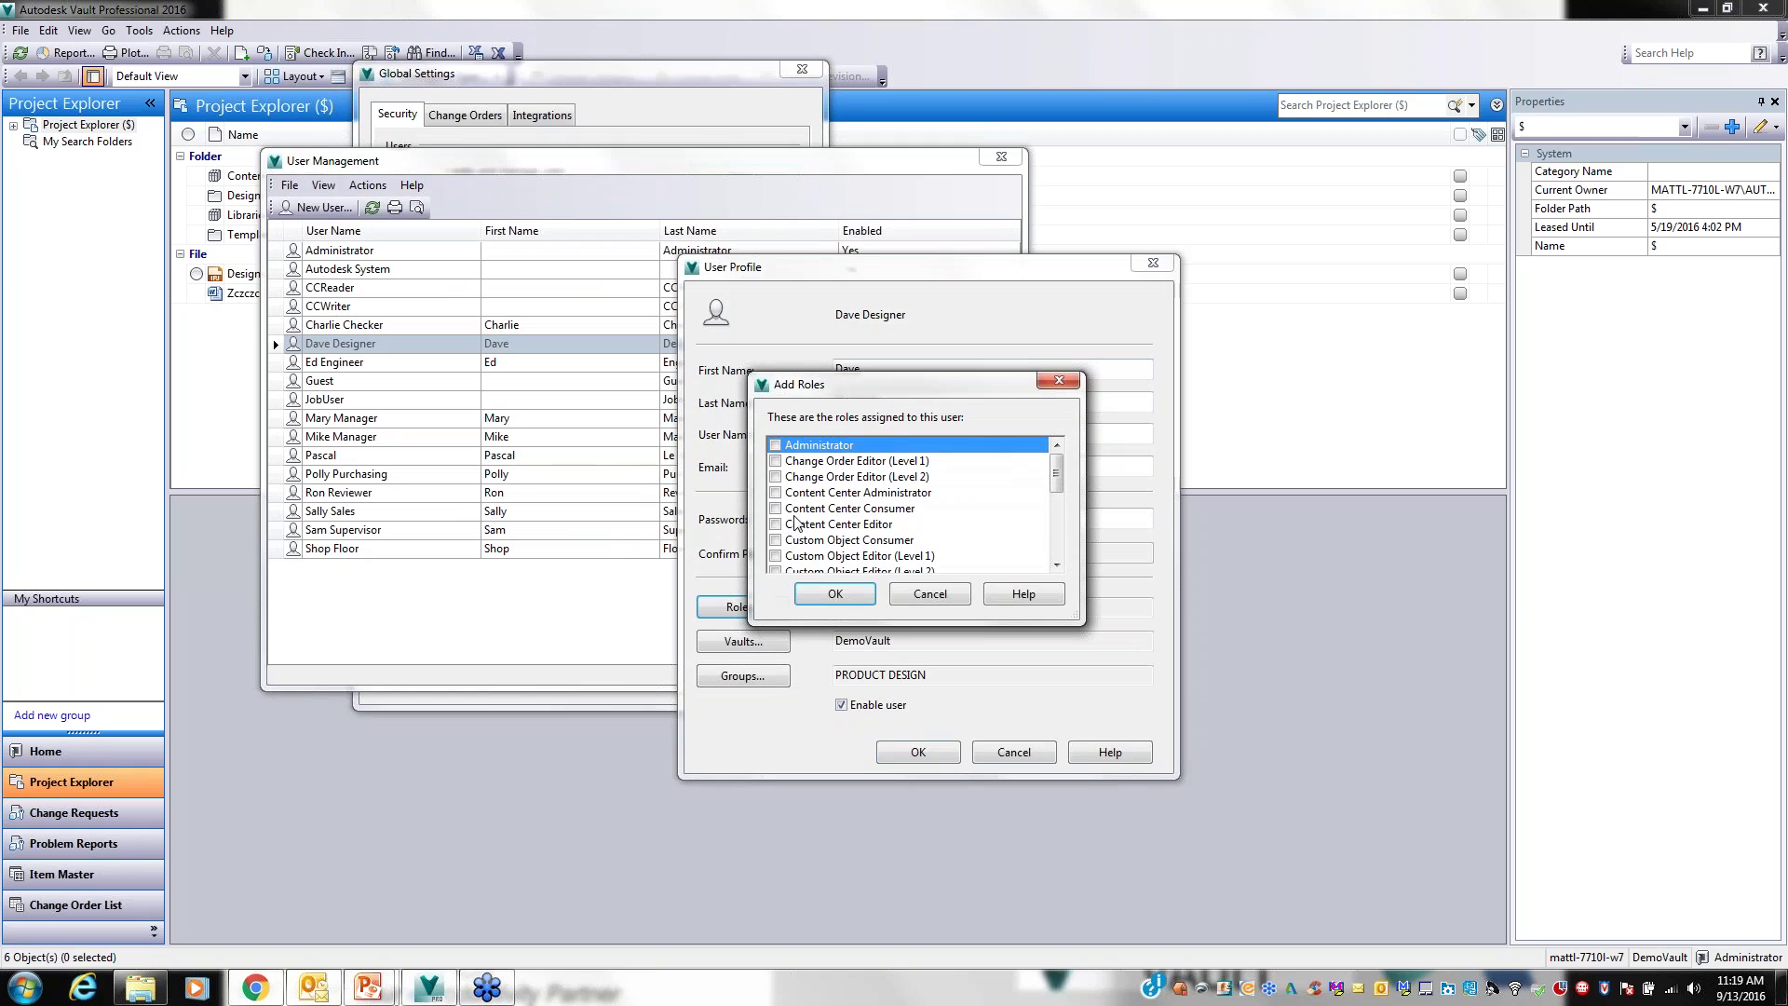
{"action": "scroll", "coordinate": [1056, 478], "scroll_direction": "down", "scroll_amount": 3}
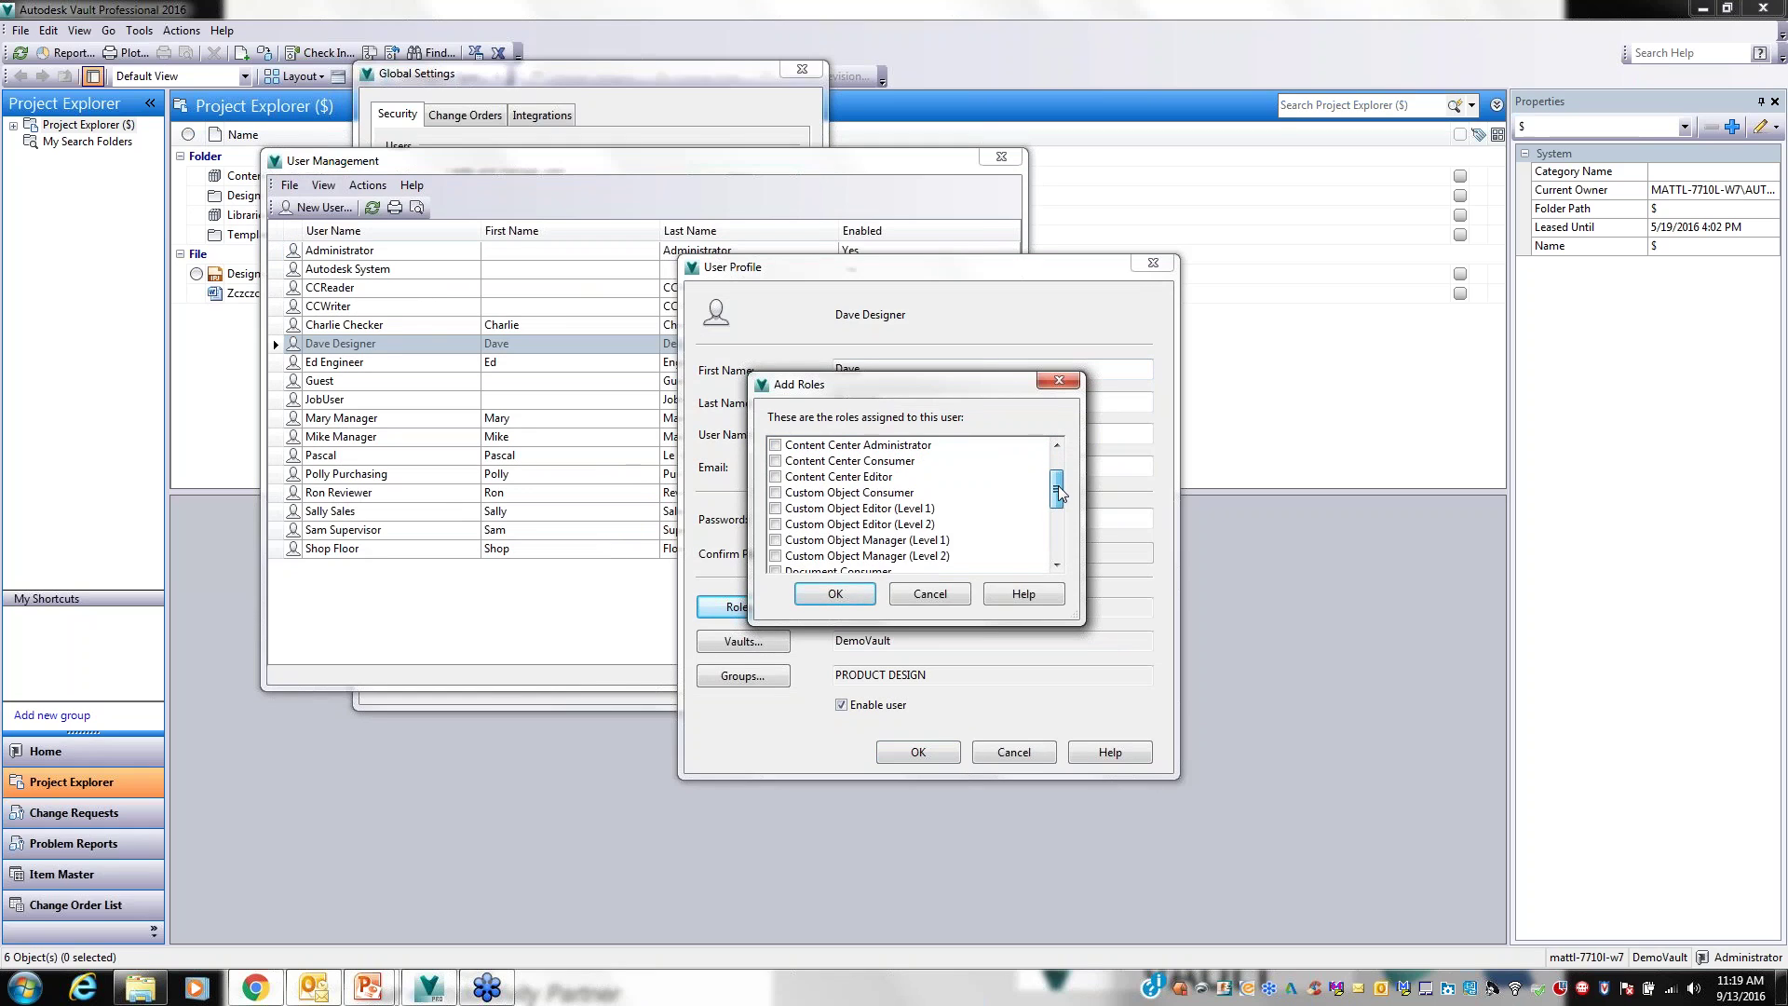
{"action": "left_click", "coordinate": [774, 525]}
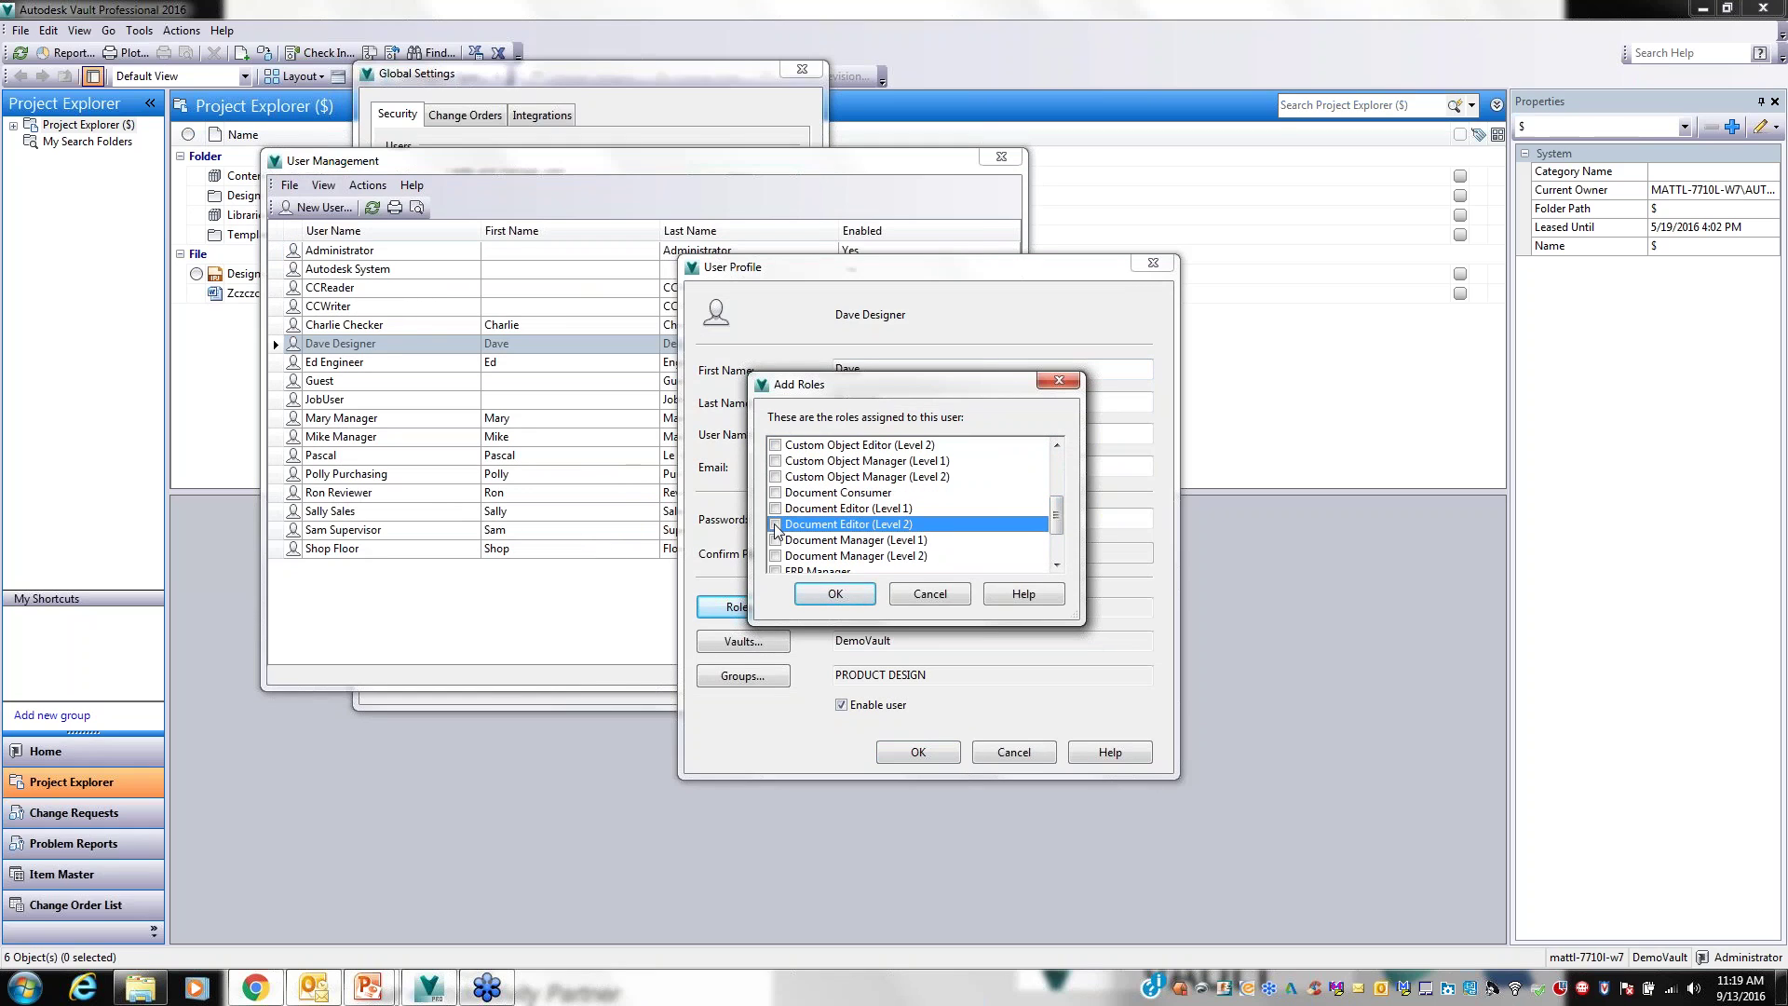
{"action": "left_click_drag", "start_coordinate": [1060, 519], "coordinate": [1060, 507]}
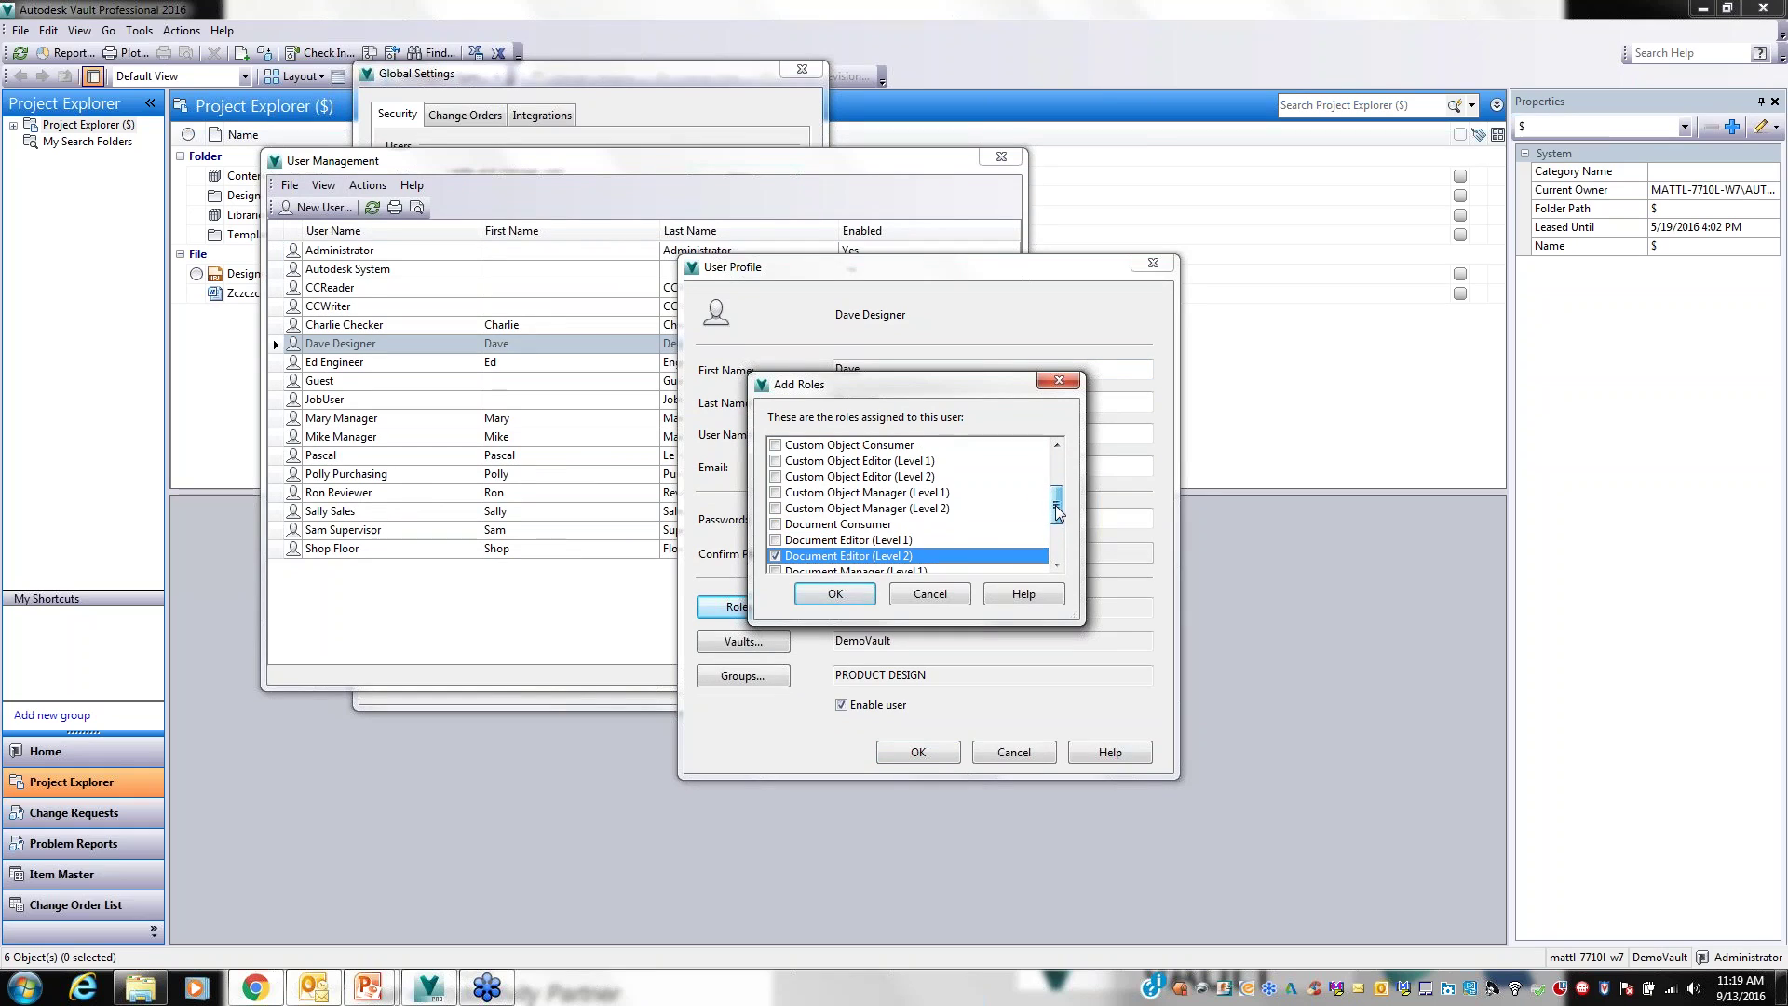
{"action": "left_click", "coordinate": [776, 477]}
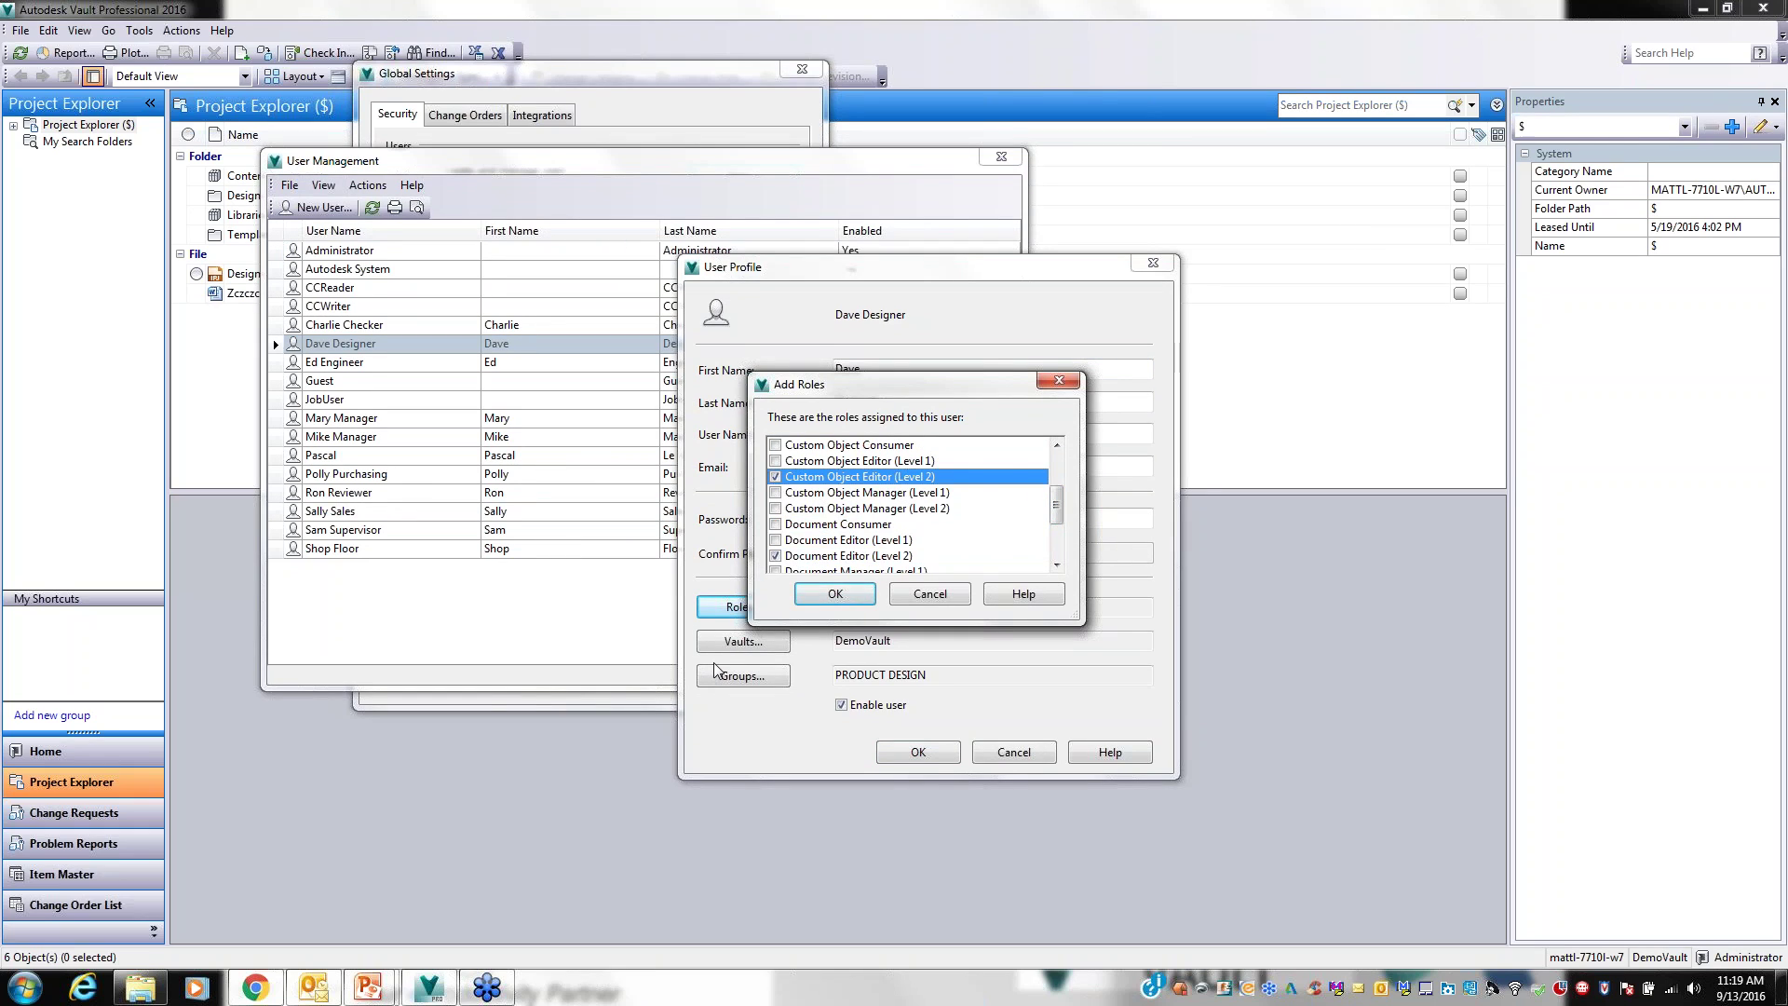
{"action": "left_click_drag", "start_coordinate": [1058, 505], "coordinate": [1058, 505]}
{"action": "left_click", "coordinate": [930, 594]}
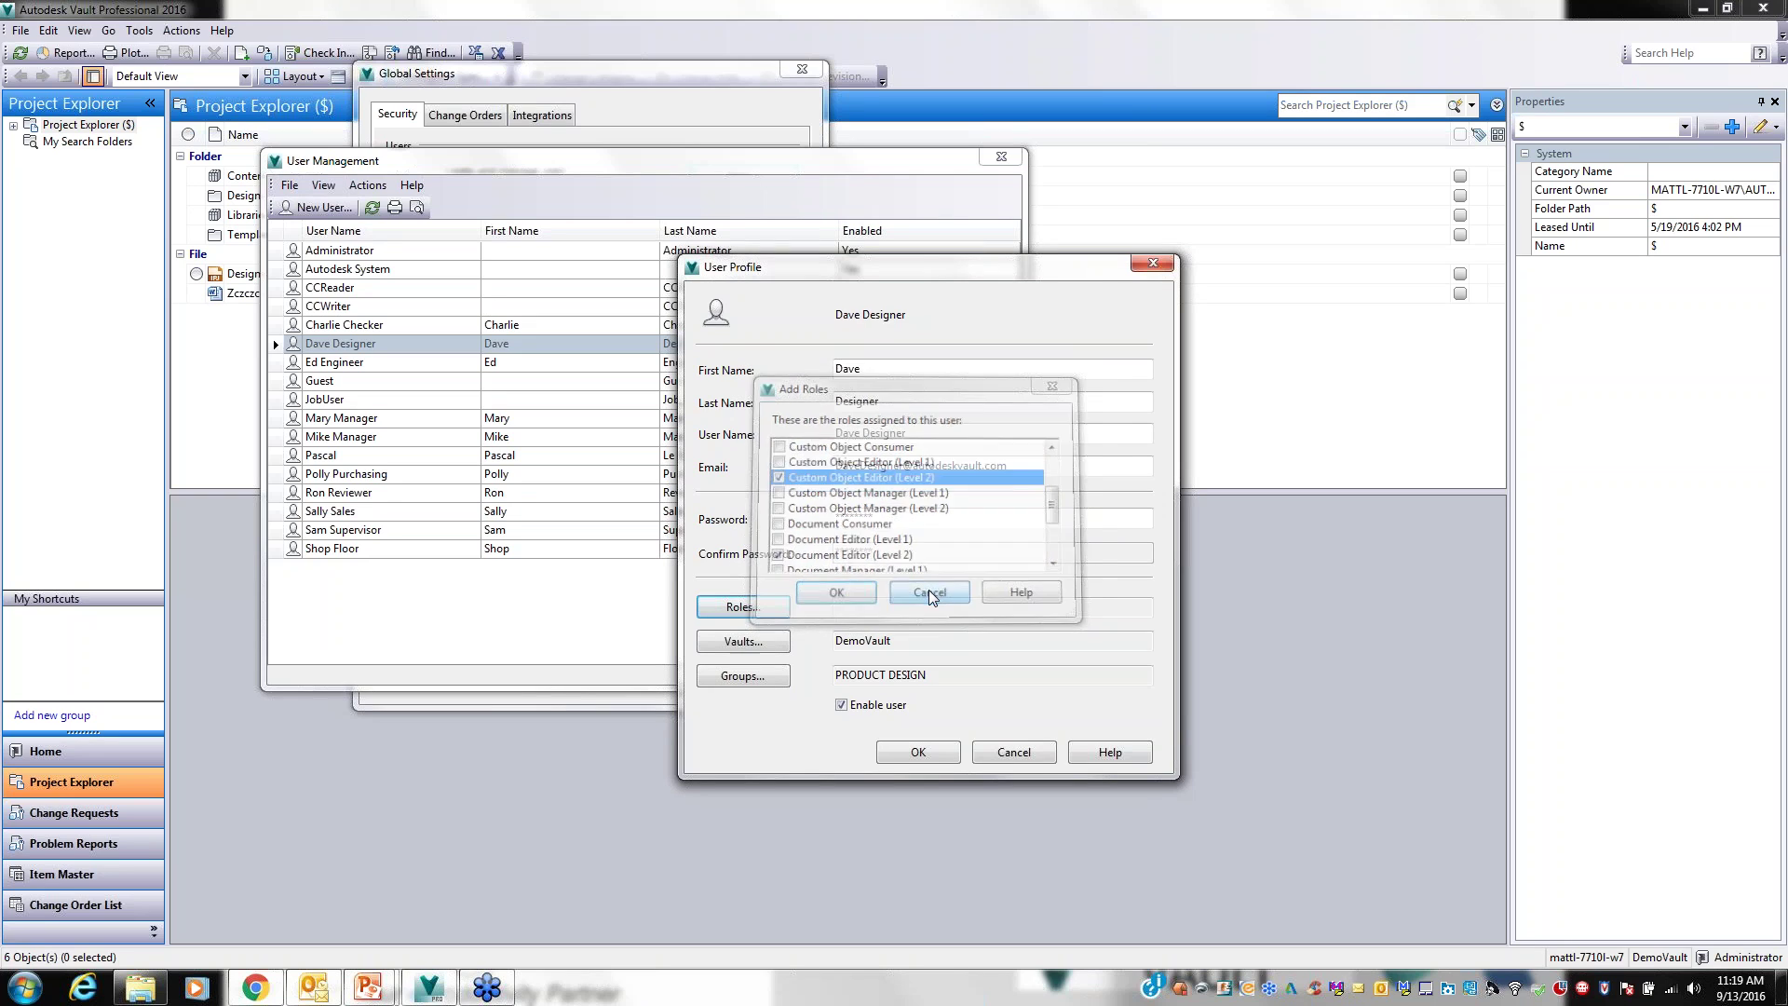
{"action": "left_click", "coordinate": [1013, 752]}
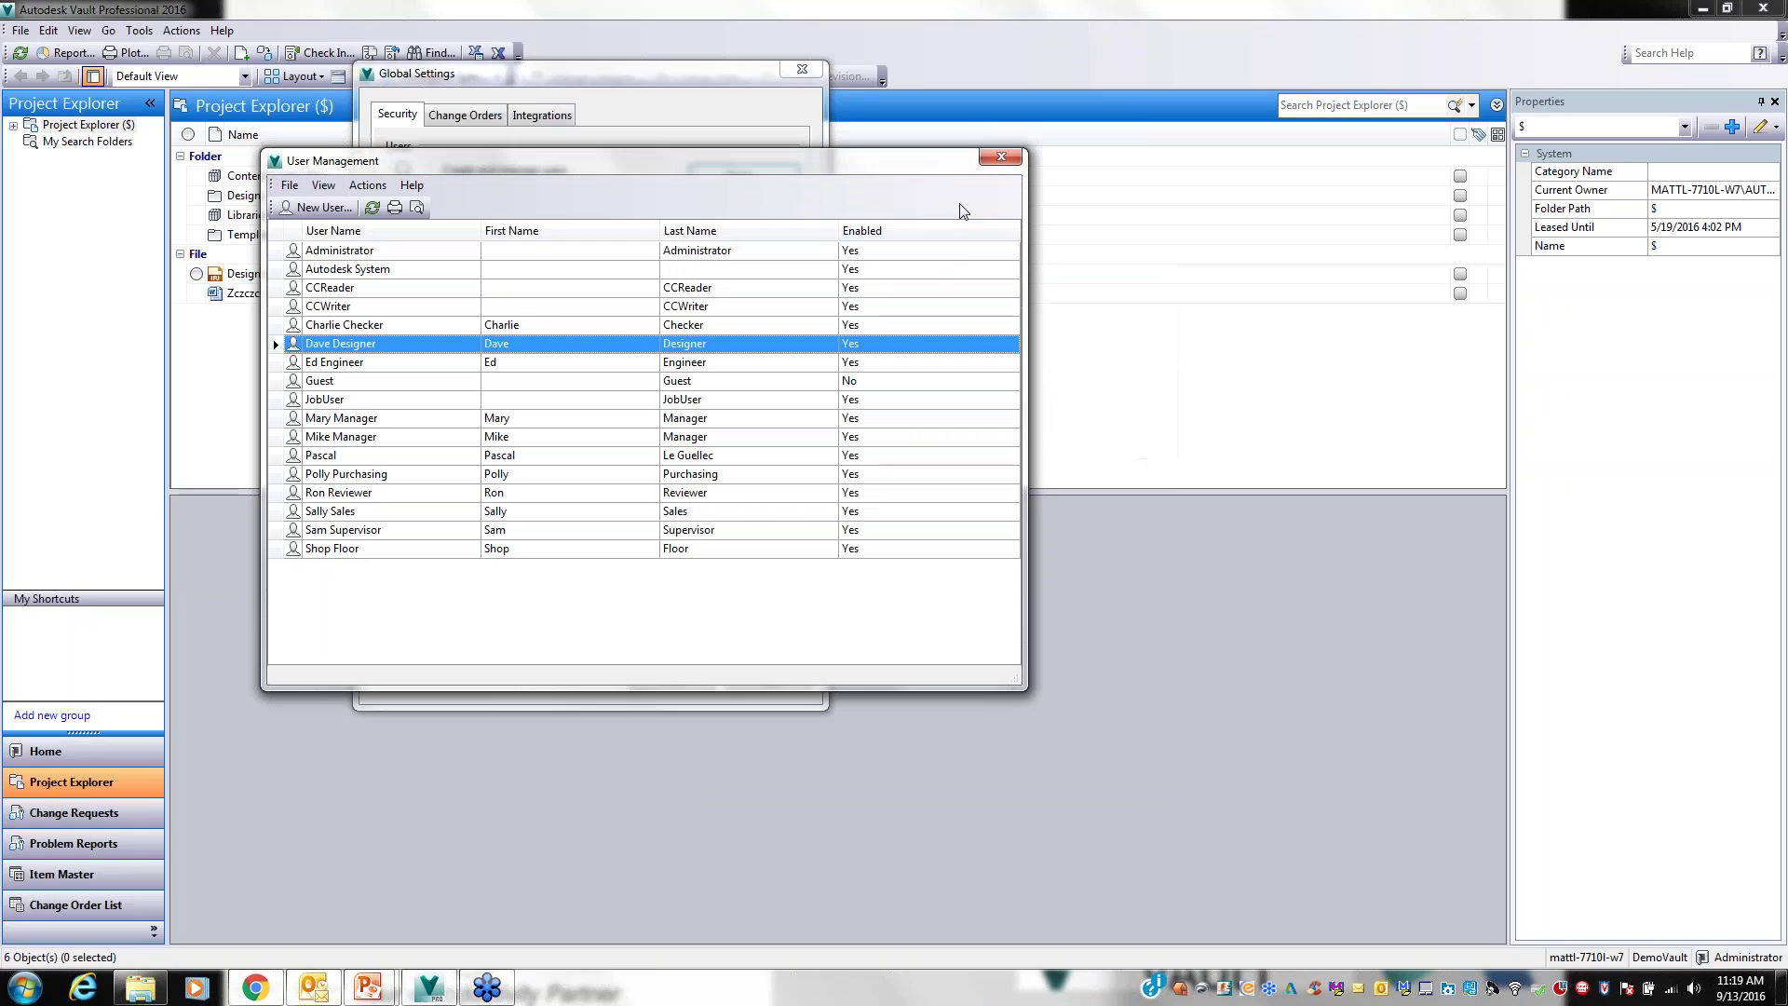
{"action": "left_click", "coordinate": [999, 158]}
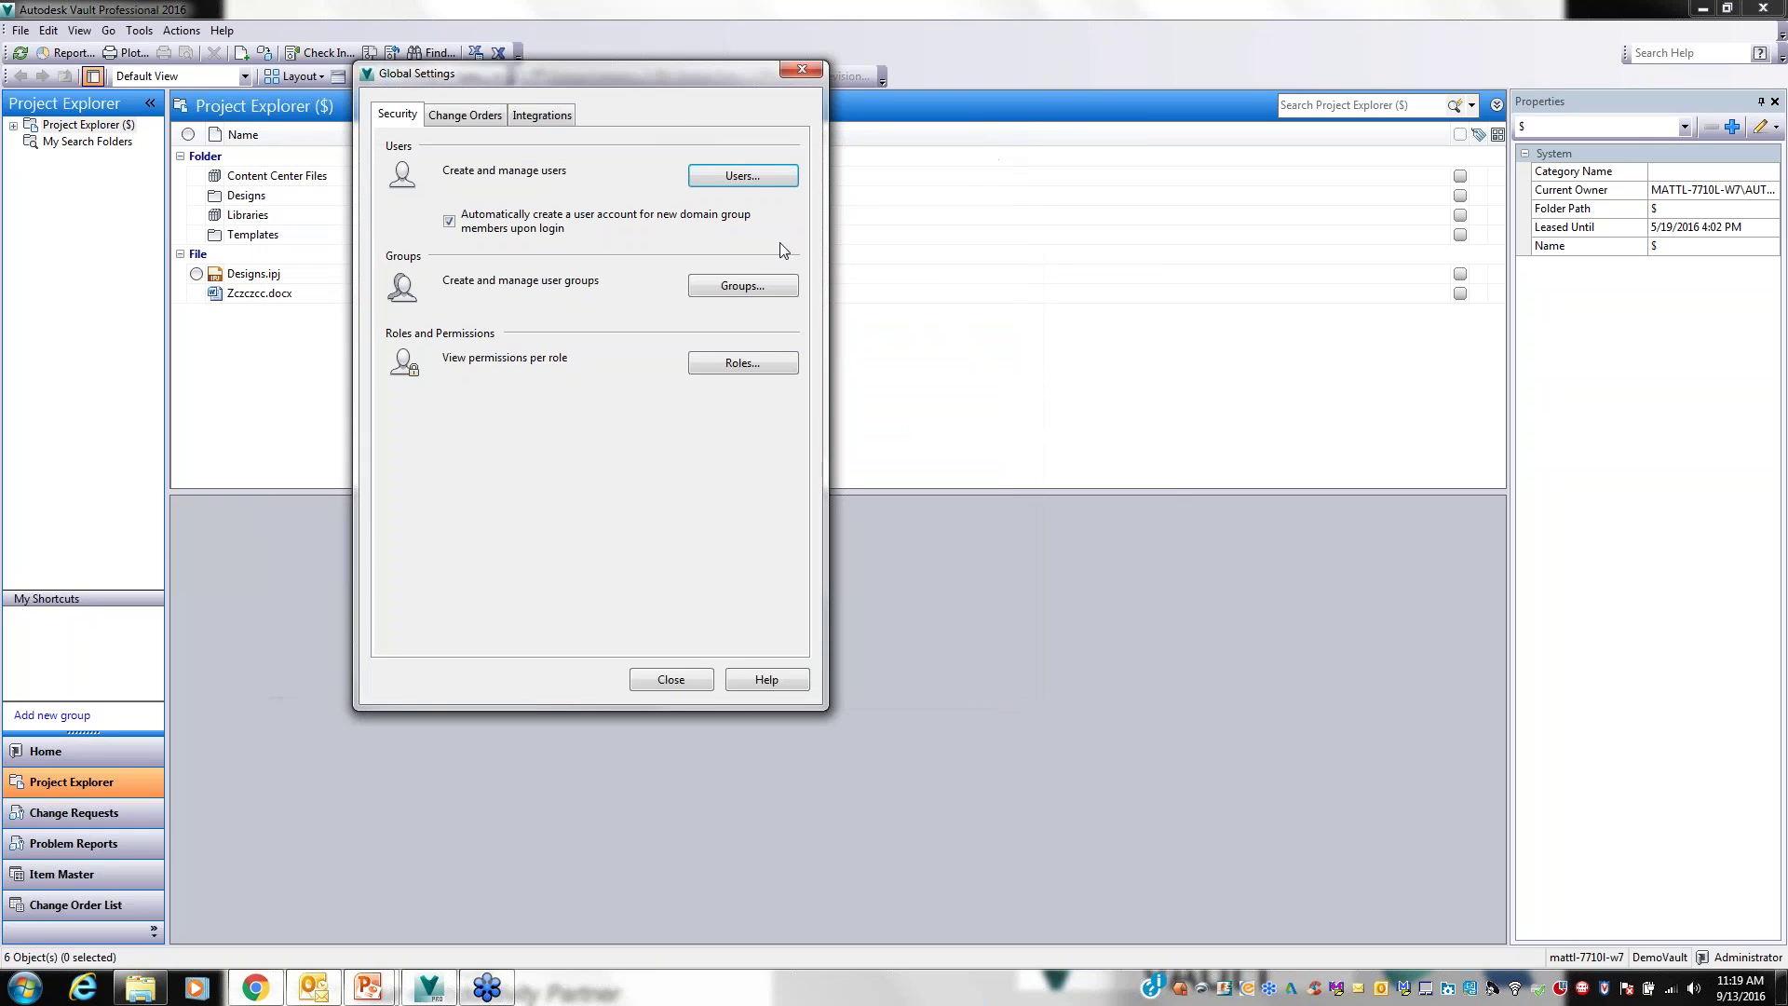
{"action": "left_click", "coordinate": [669, 673]}
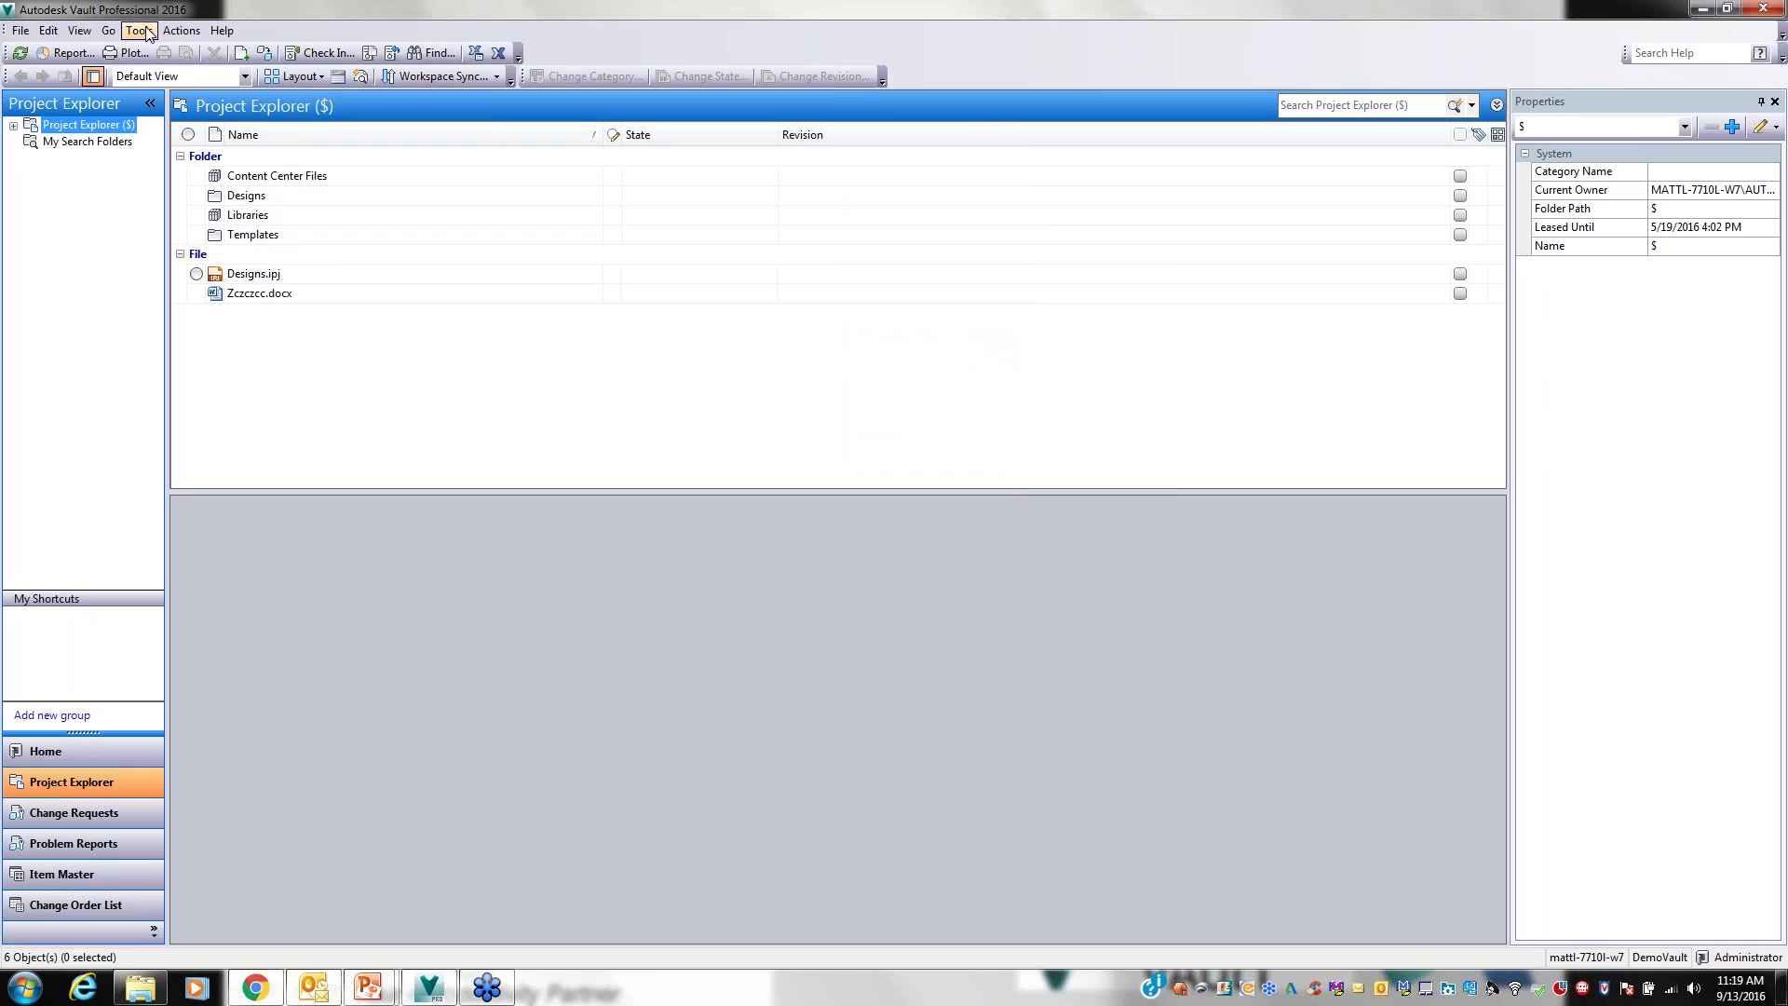
Open the Change Request custom object definition for editing from the vault settings
{"action": "left_click", "coordinate": [142, 31]}
{"action": "mouse_move", "coordinate": [213, 208]}
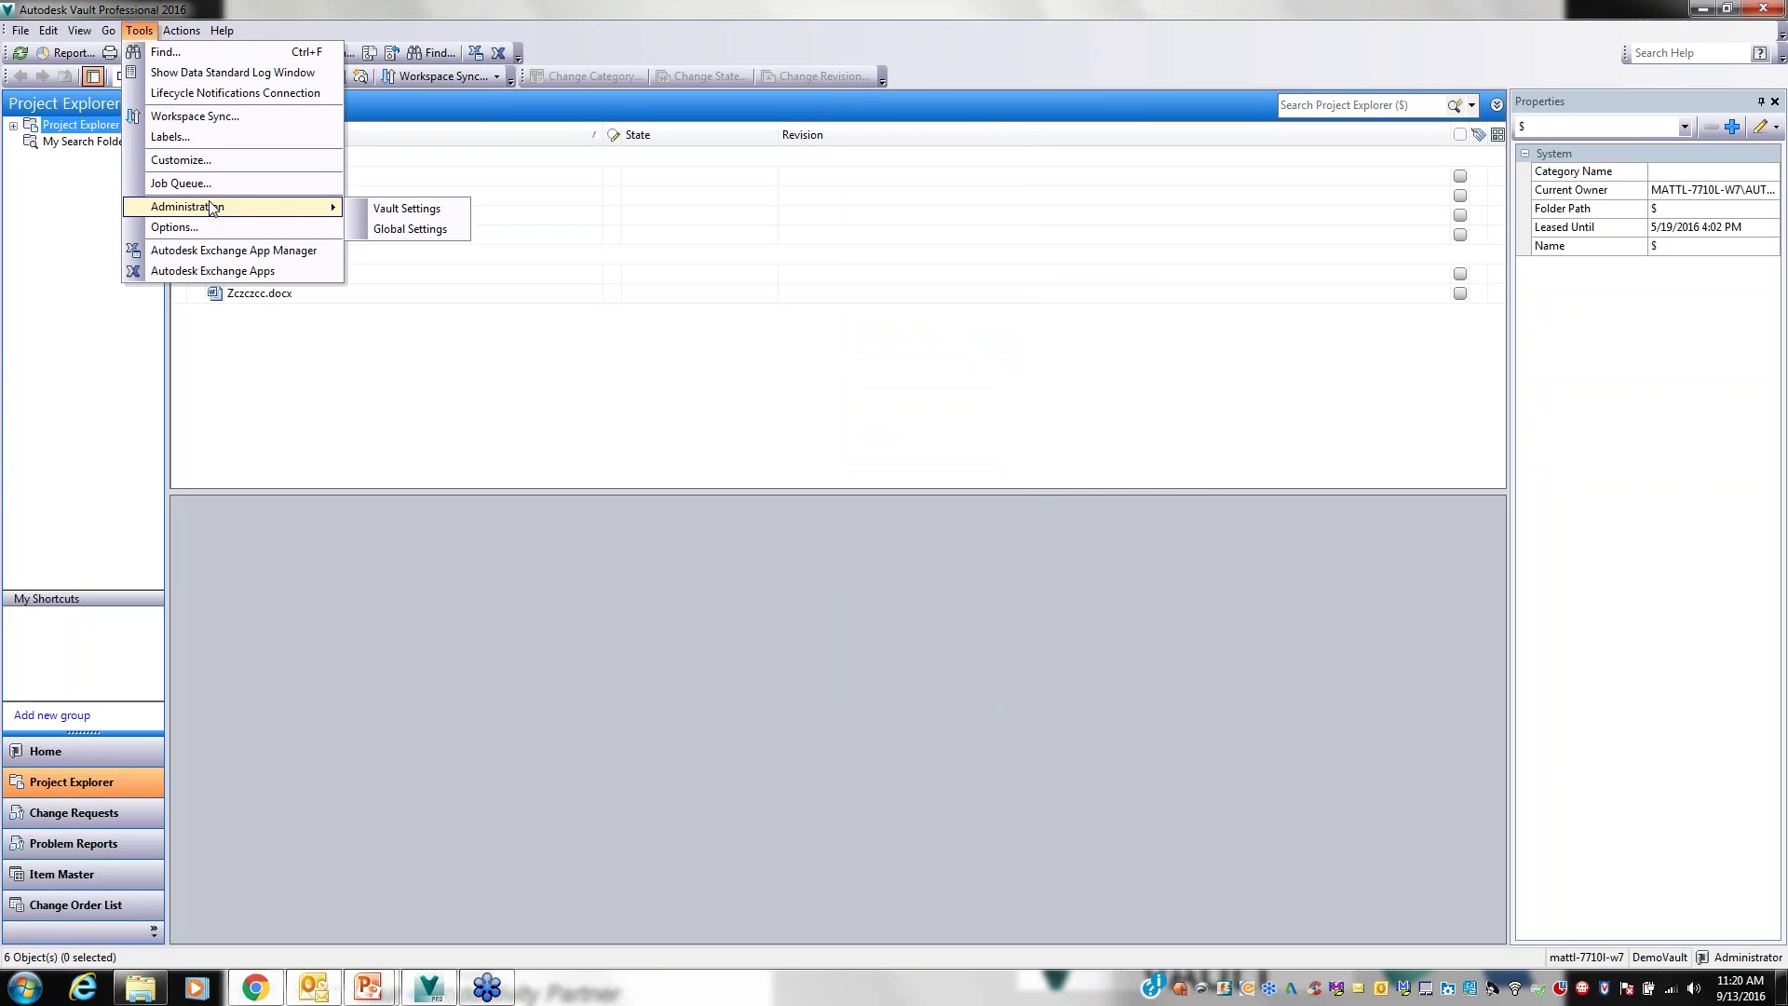
{"action": "left_click", "coordinate": [393, 210]}
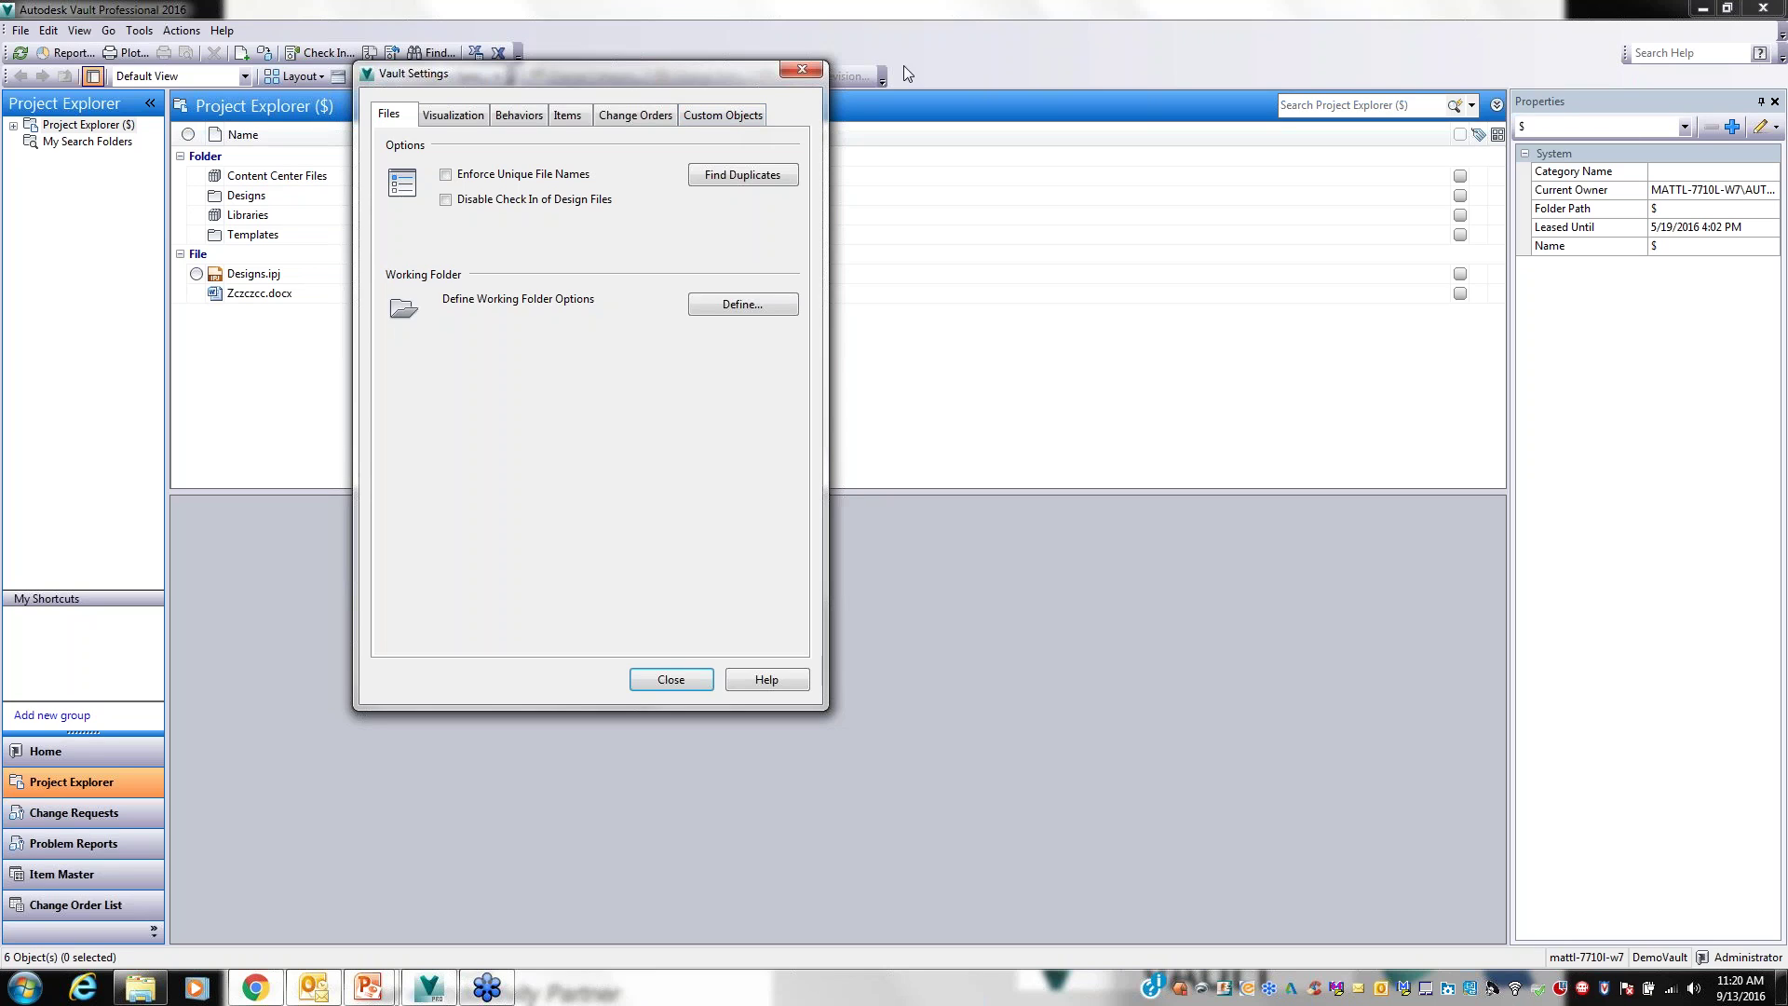
{"action": "left_click", "coordinate": [736, 117]}
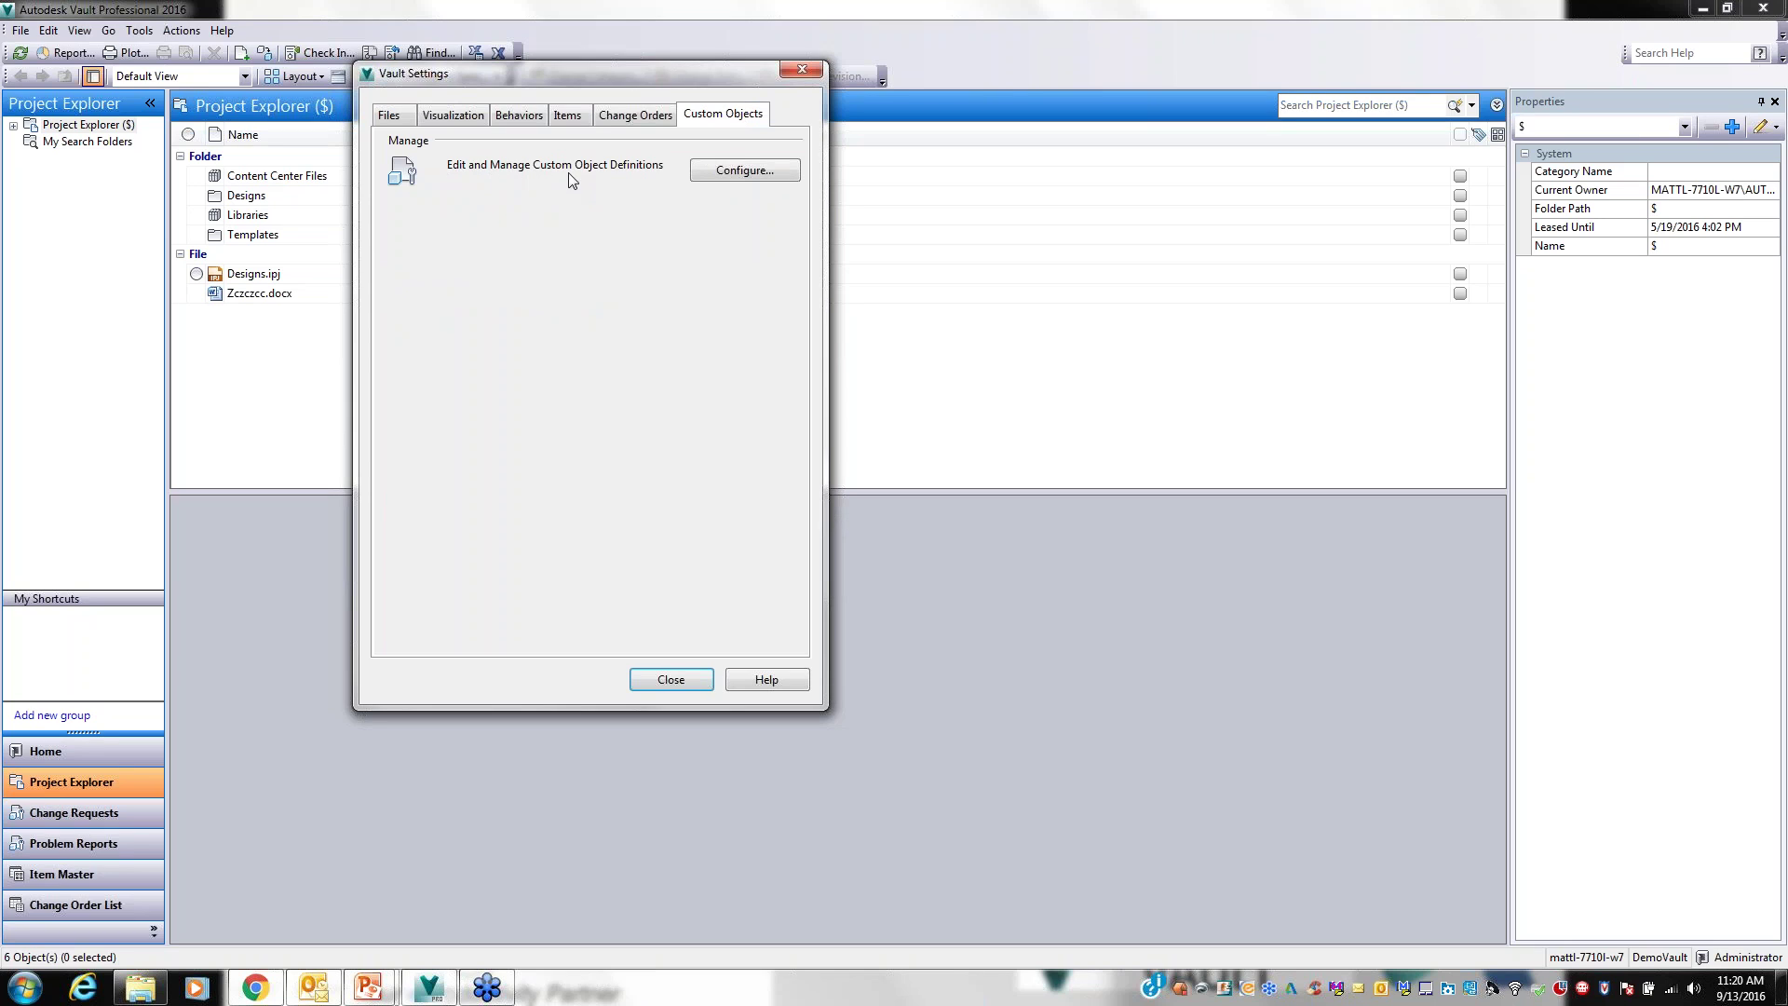
{"action": "left_click", "coordinate": [719, 173]}
{"action": "left_click_drag", "start_coordinate": [402, 153], "coordinate": [715, 200]}
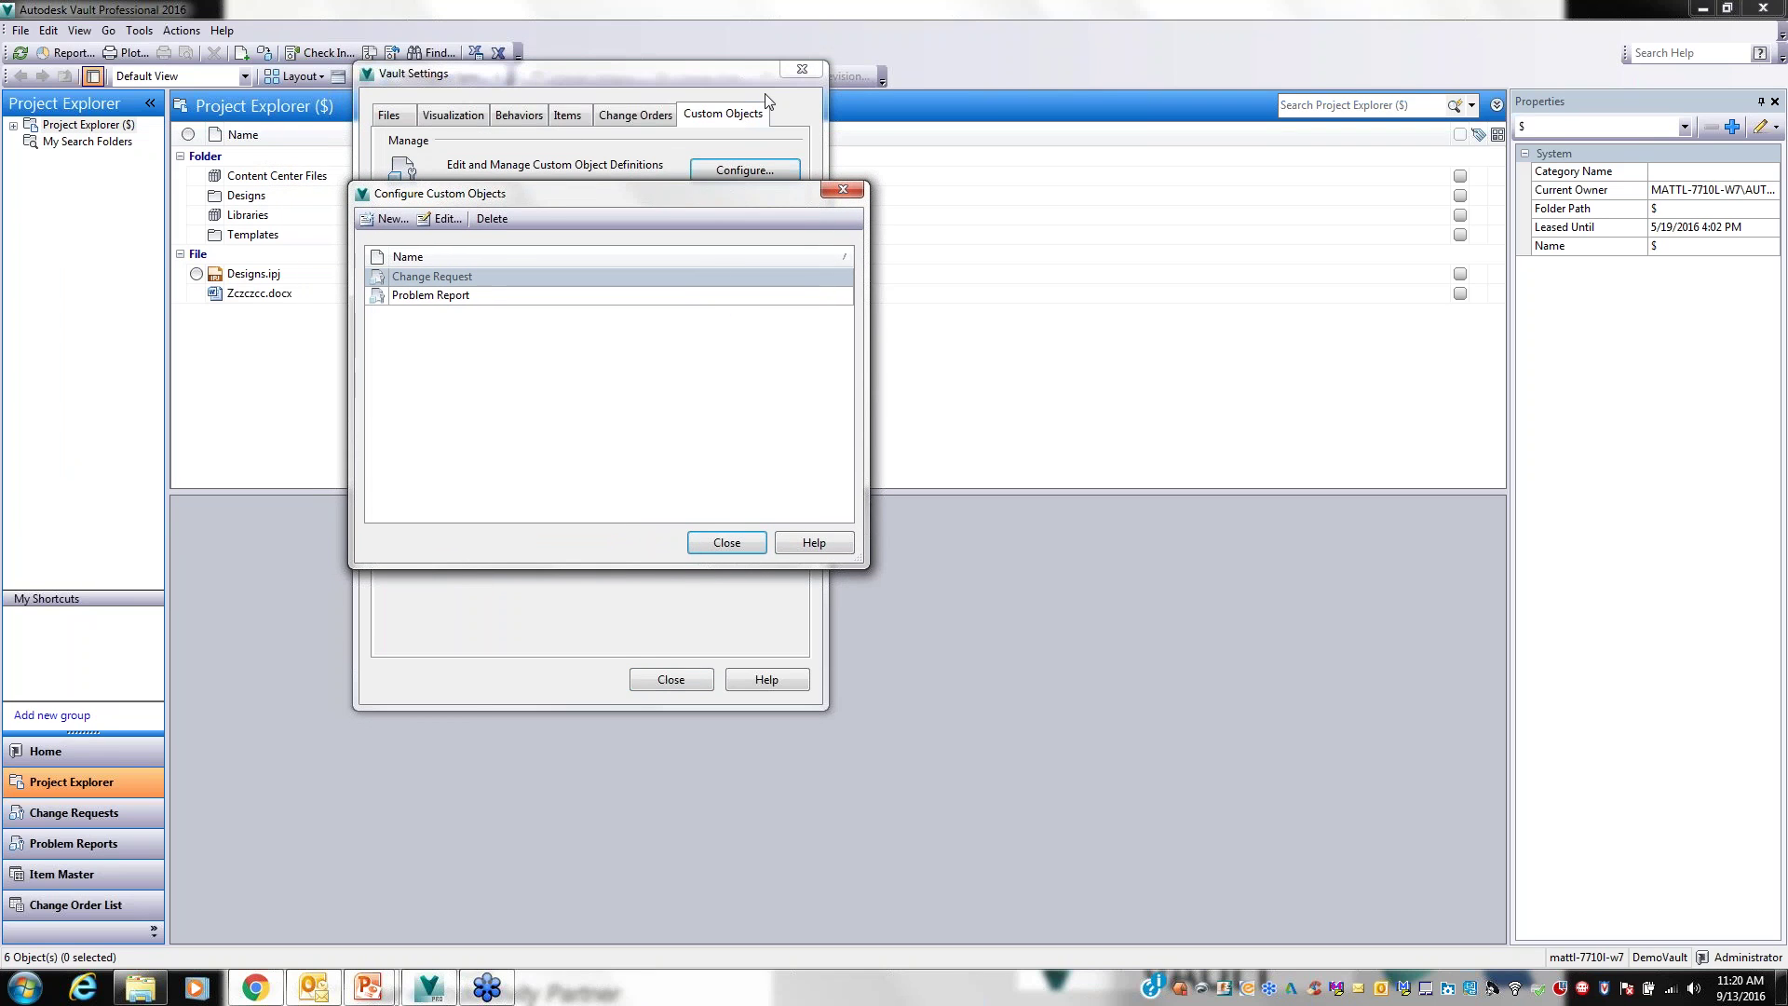
{"action": "left_click", "coordinate": [443, 278]}
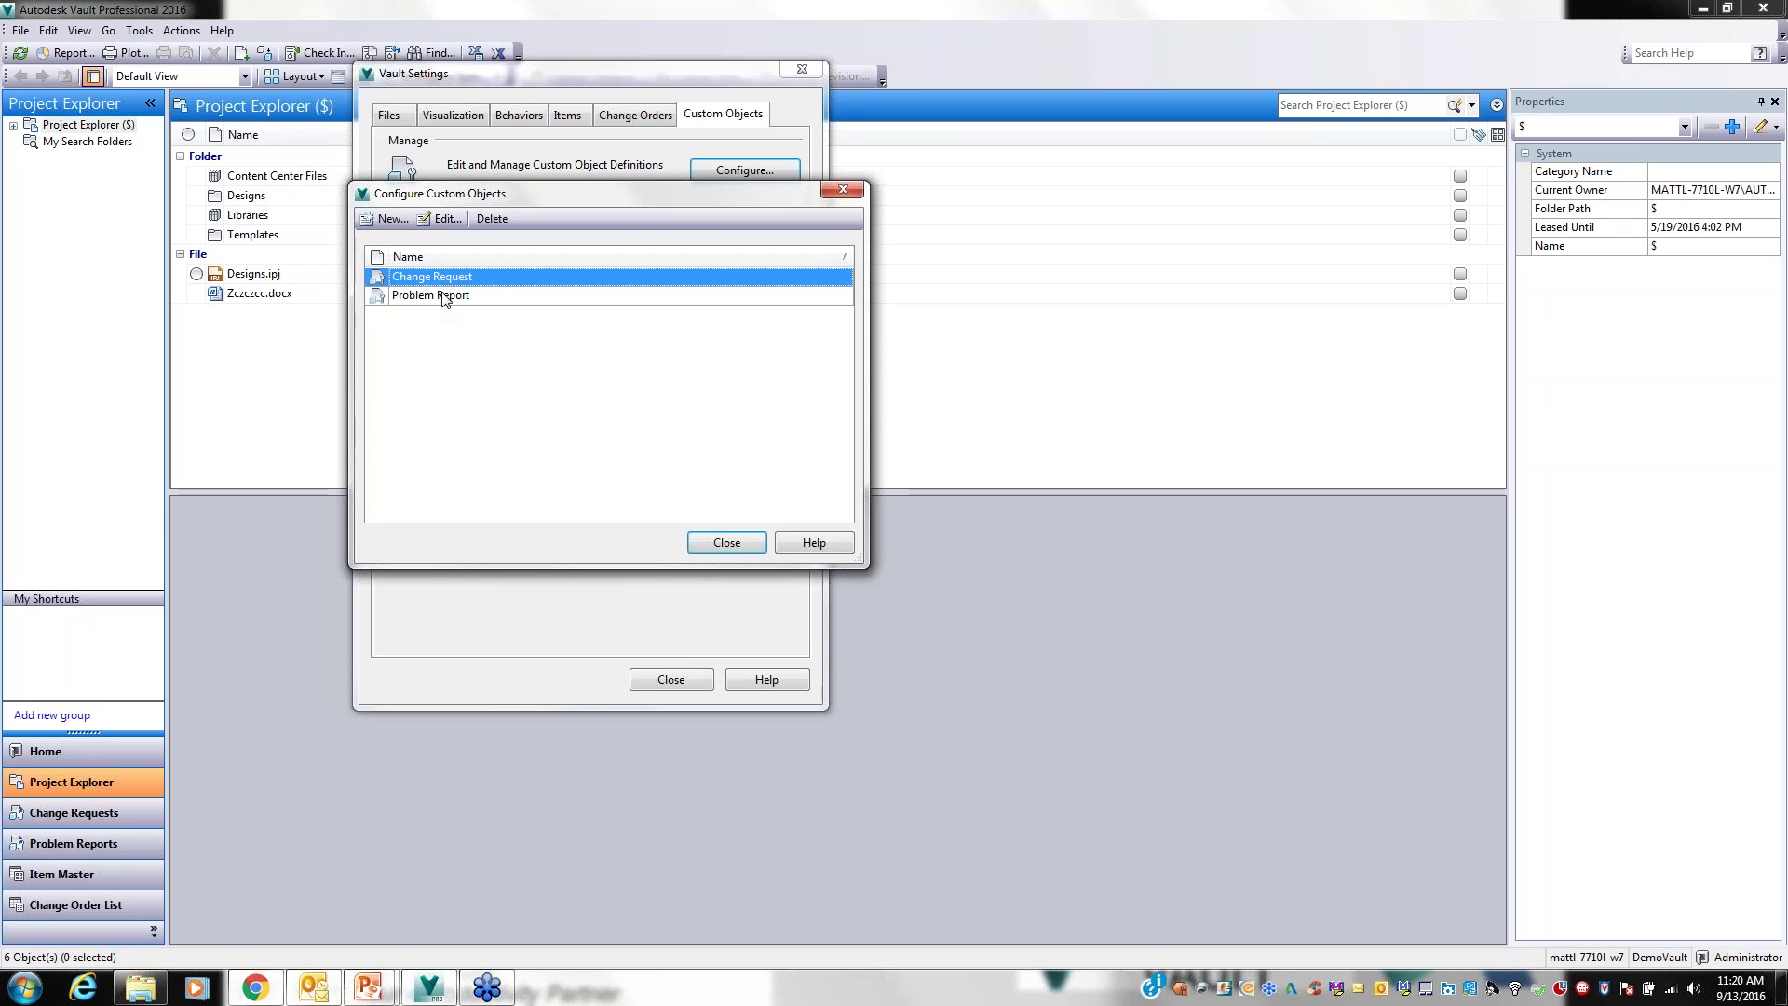
{"action": "left_click", "coordinate": [436, 220]}
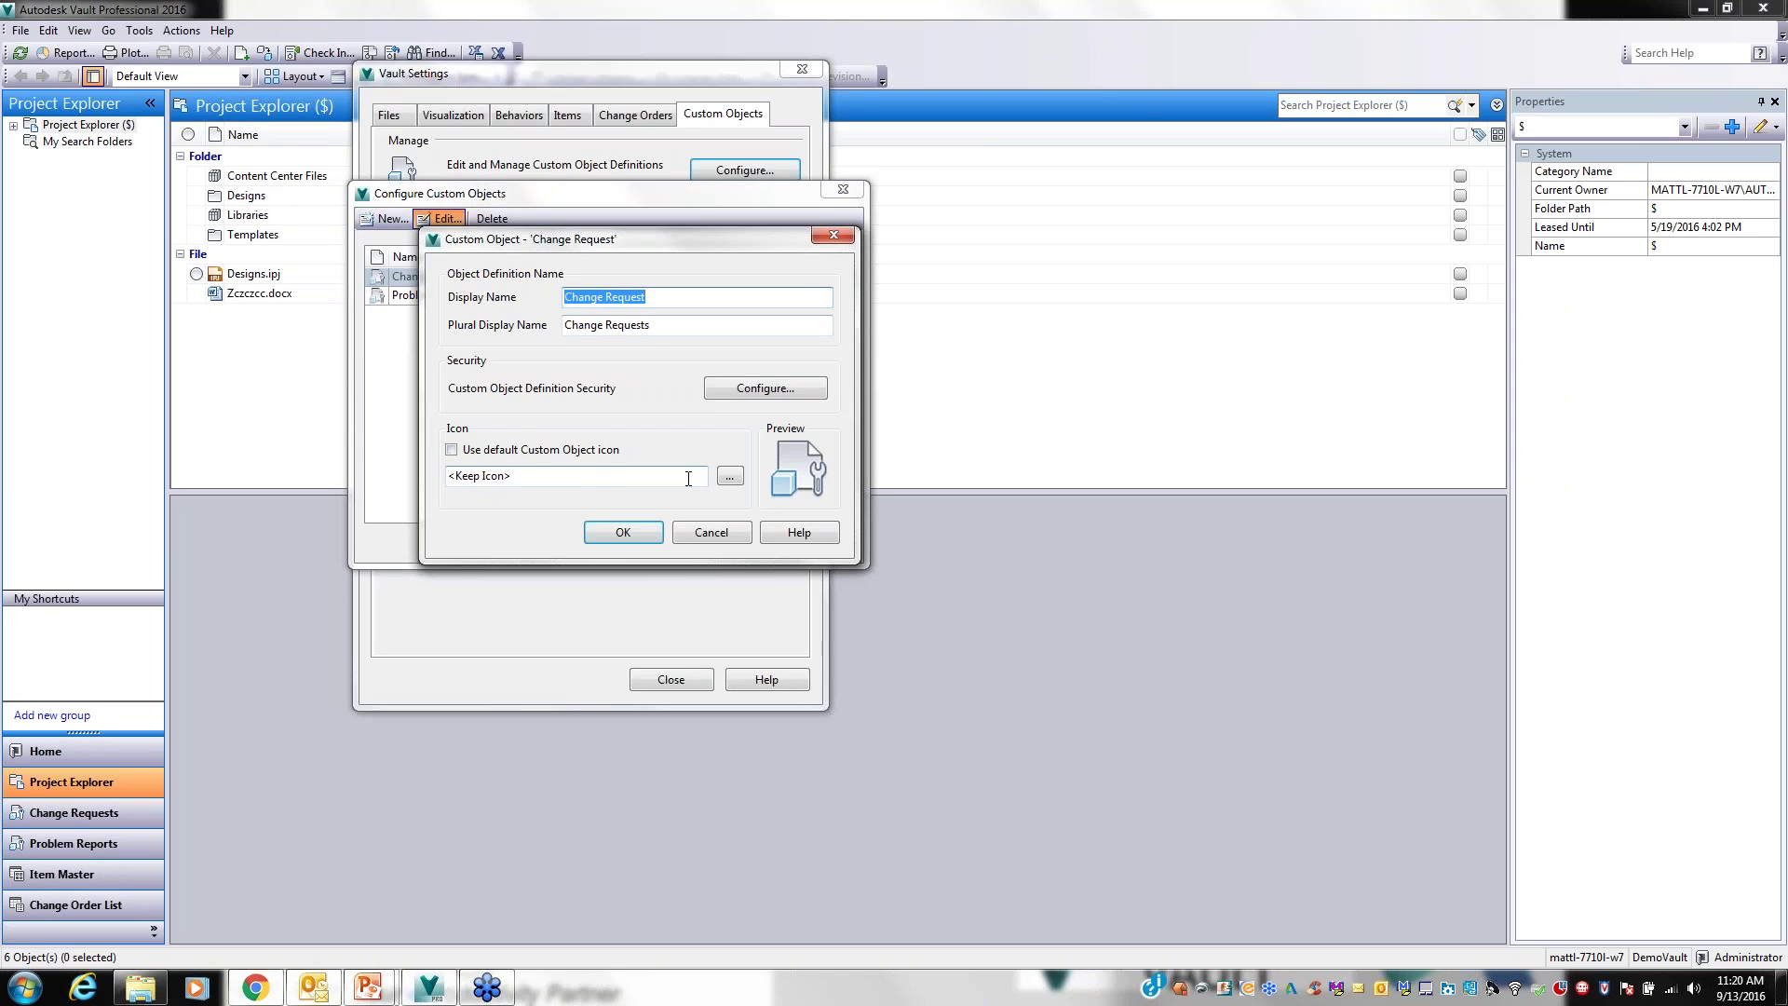
Add the designer user to the access control list of the Change Request custom object
{"action": "left_click", "coordinate": [753, 390]}
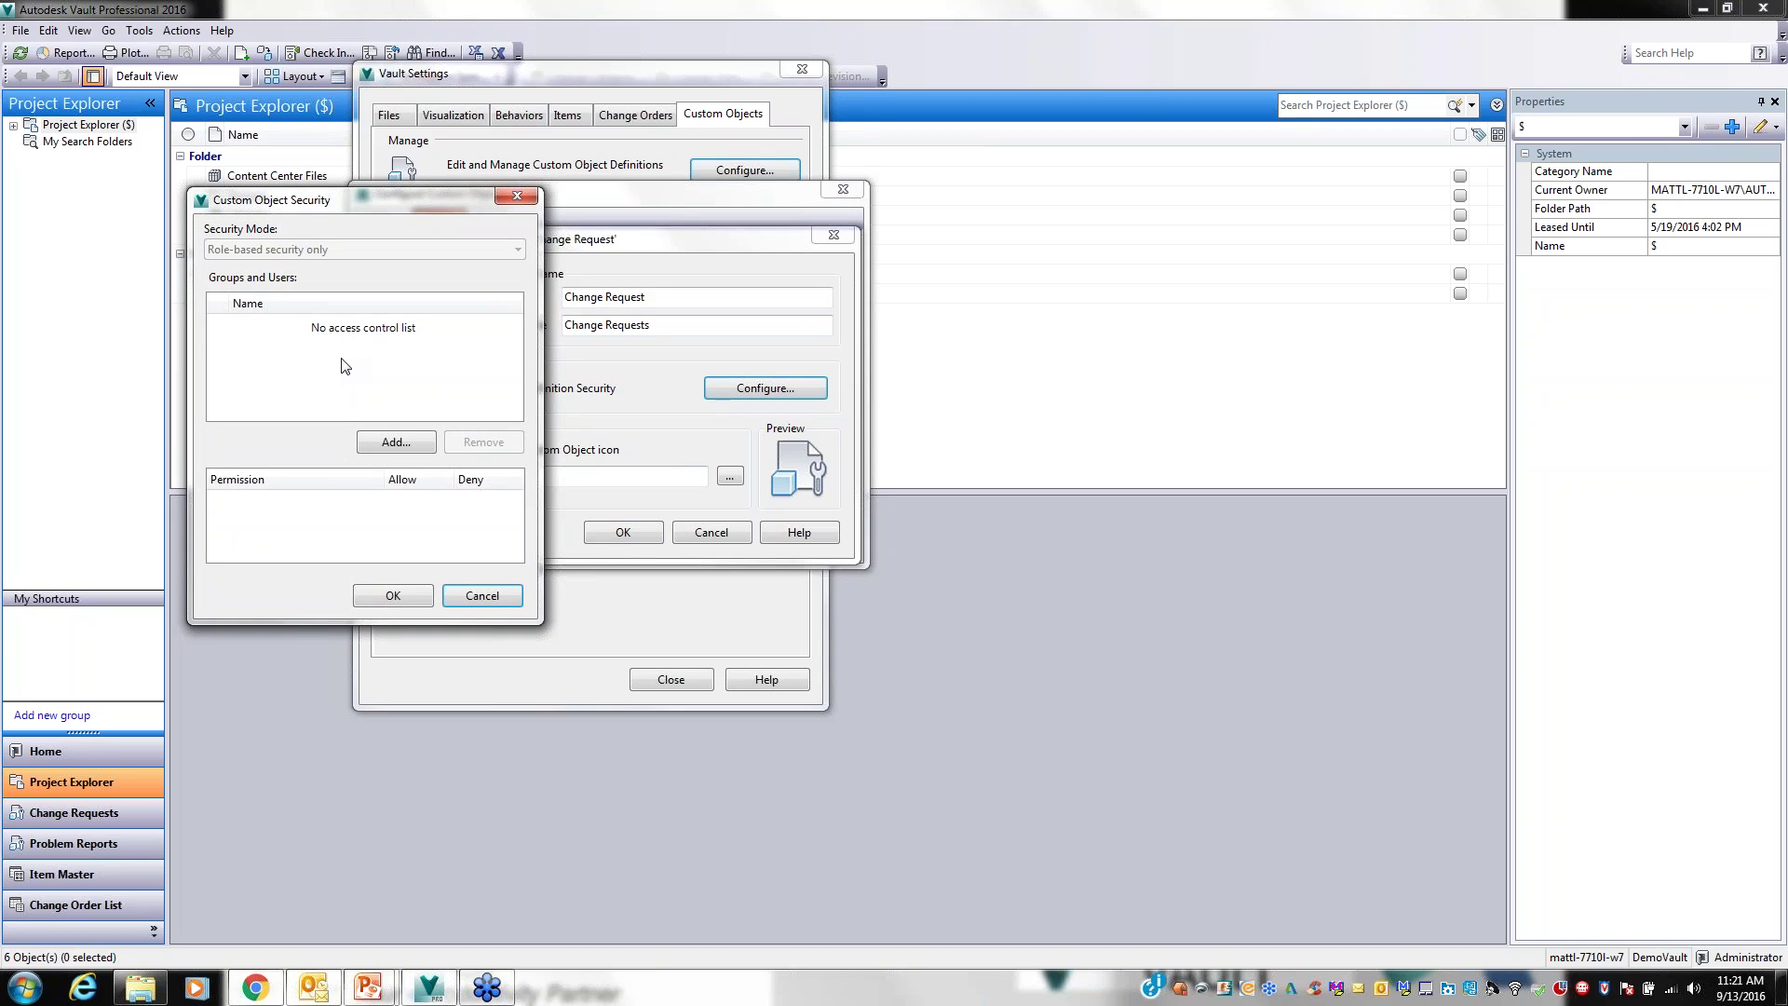
{"action": "left_click", "coordinate": [395, 442]}
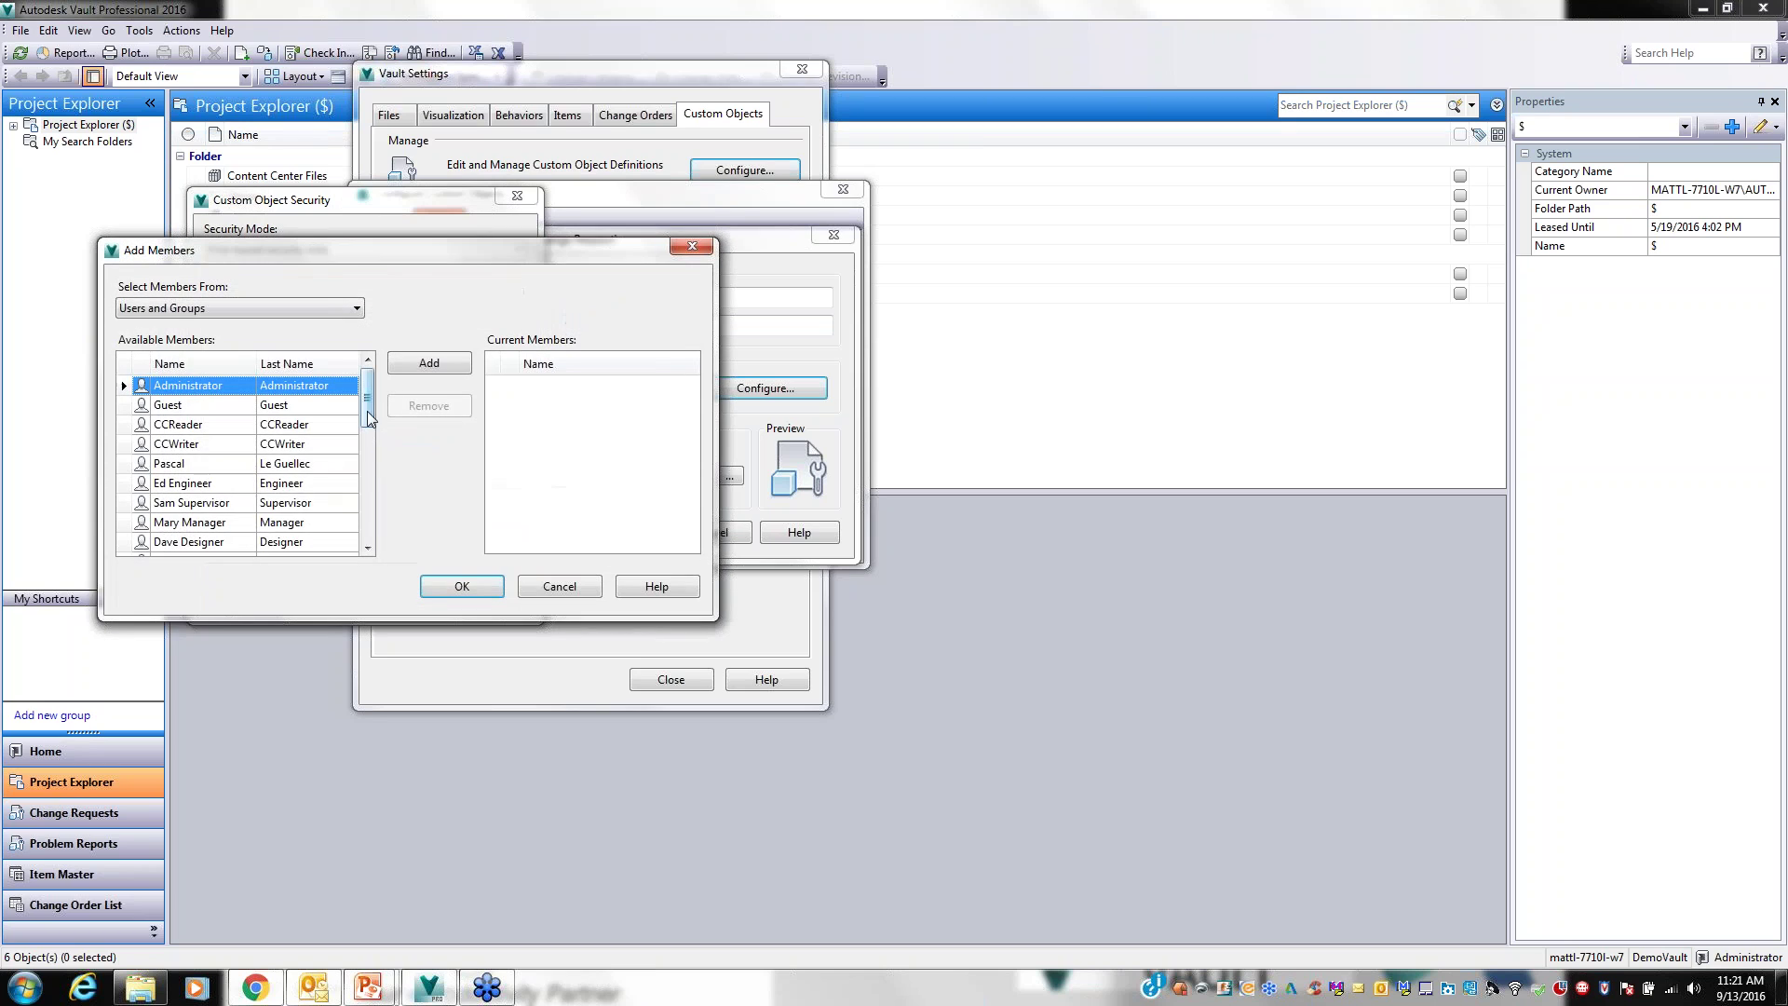
{"action": "scroll", "coordinate": [368, 428], "scroll_direction": "down", "scroll_amount": 1}
{"action": "scroll", "coordinate": [366, 424], "scroll_direction": "up", "scroll_amount": 1}
{"action": "left_click", "coordinate": [122, 382]}
{"action": "left_click_drag", "start_coordinate": [392, 252], "coordinate": [878, 299]}
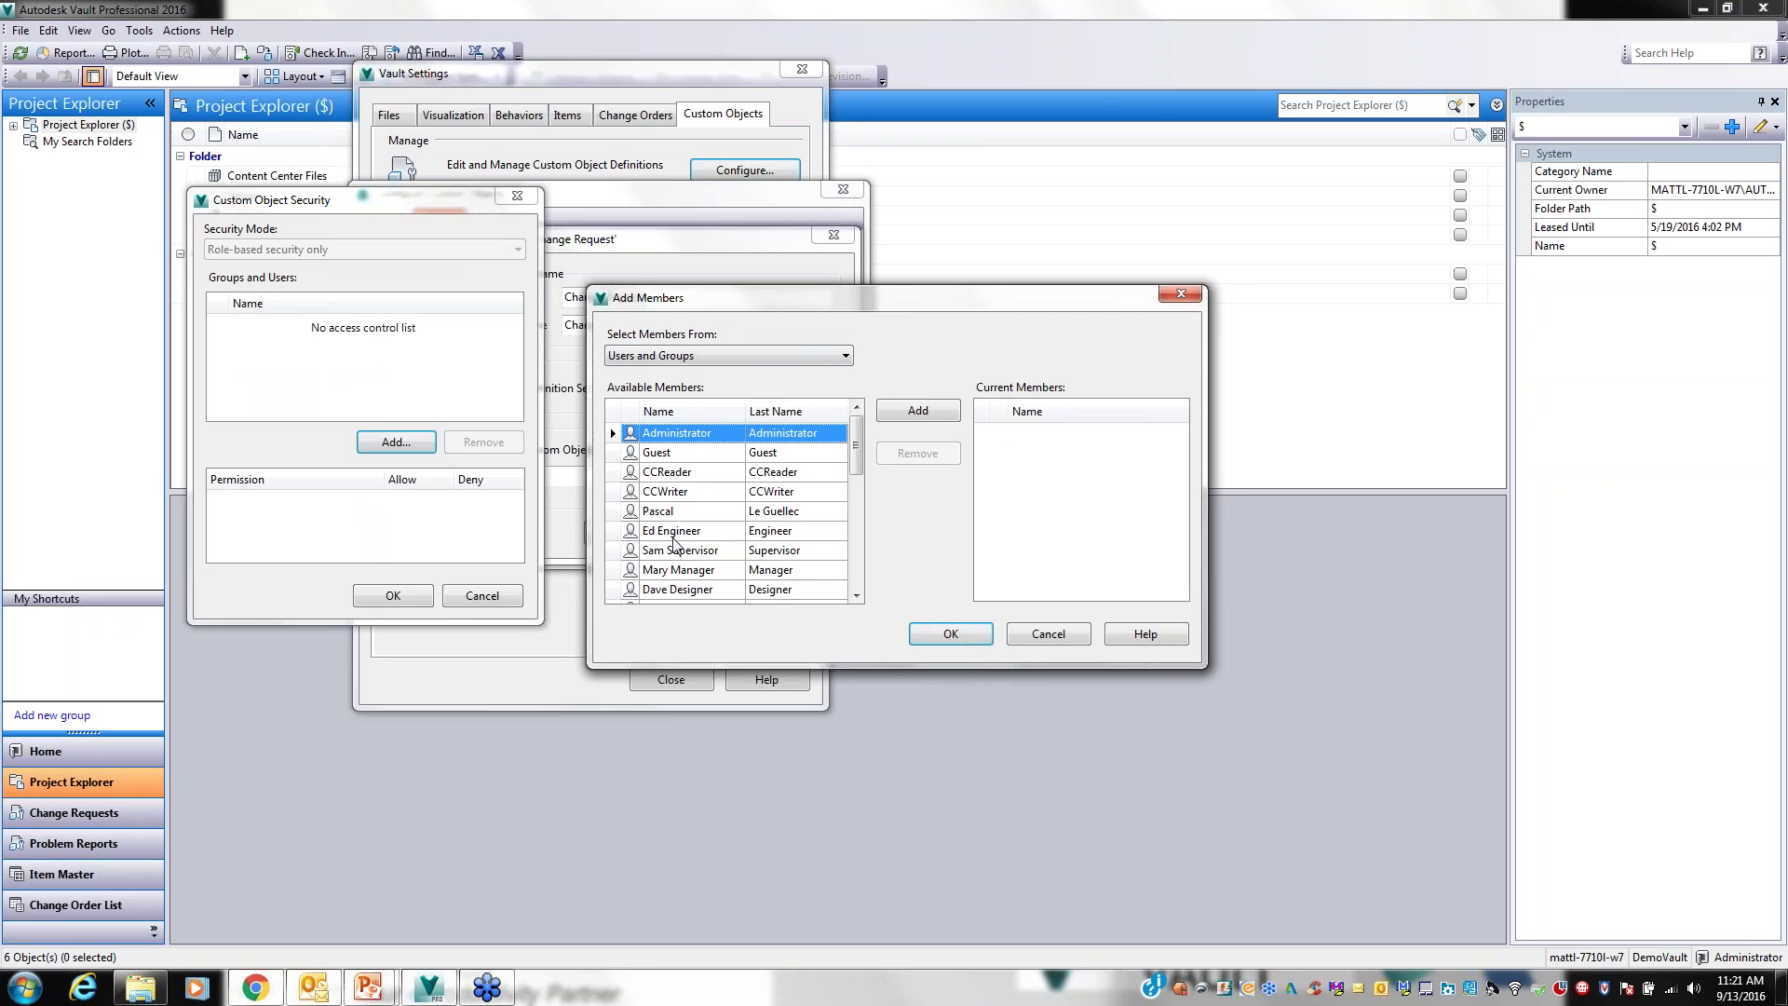
{"action": "left_click", "coordinate": [722, 589]}
{"action": "left_click", "coordinate": [902, 419]}
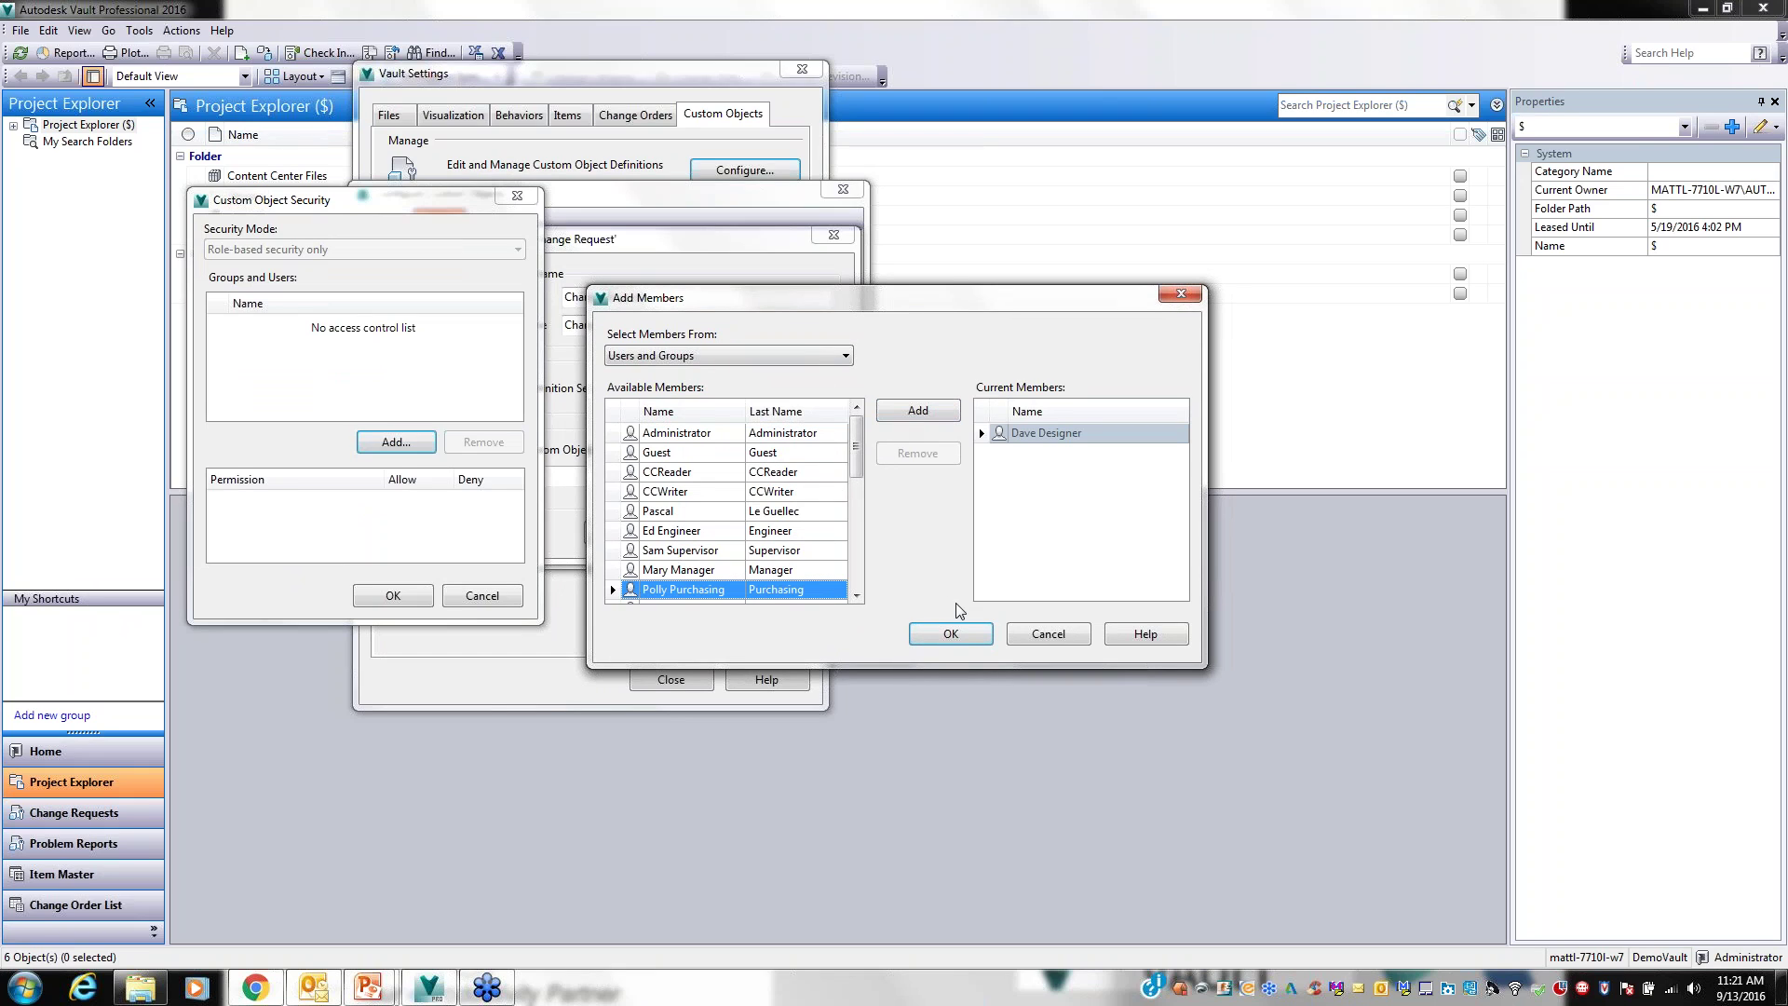
{"action": "left_click", "coordinate": [951, 635]}
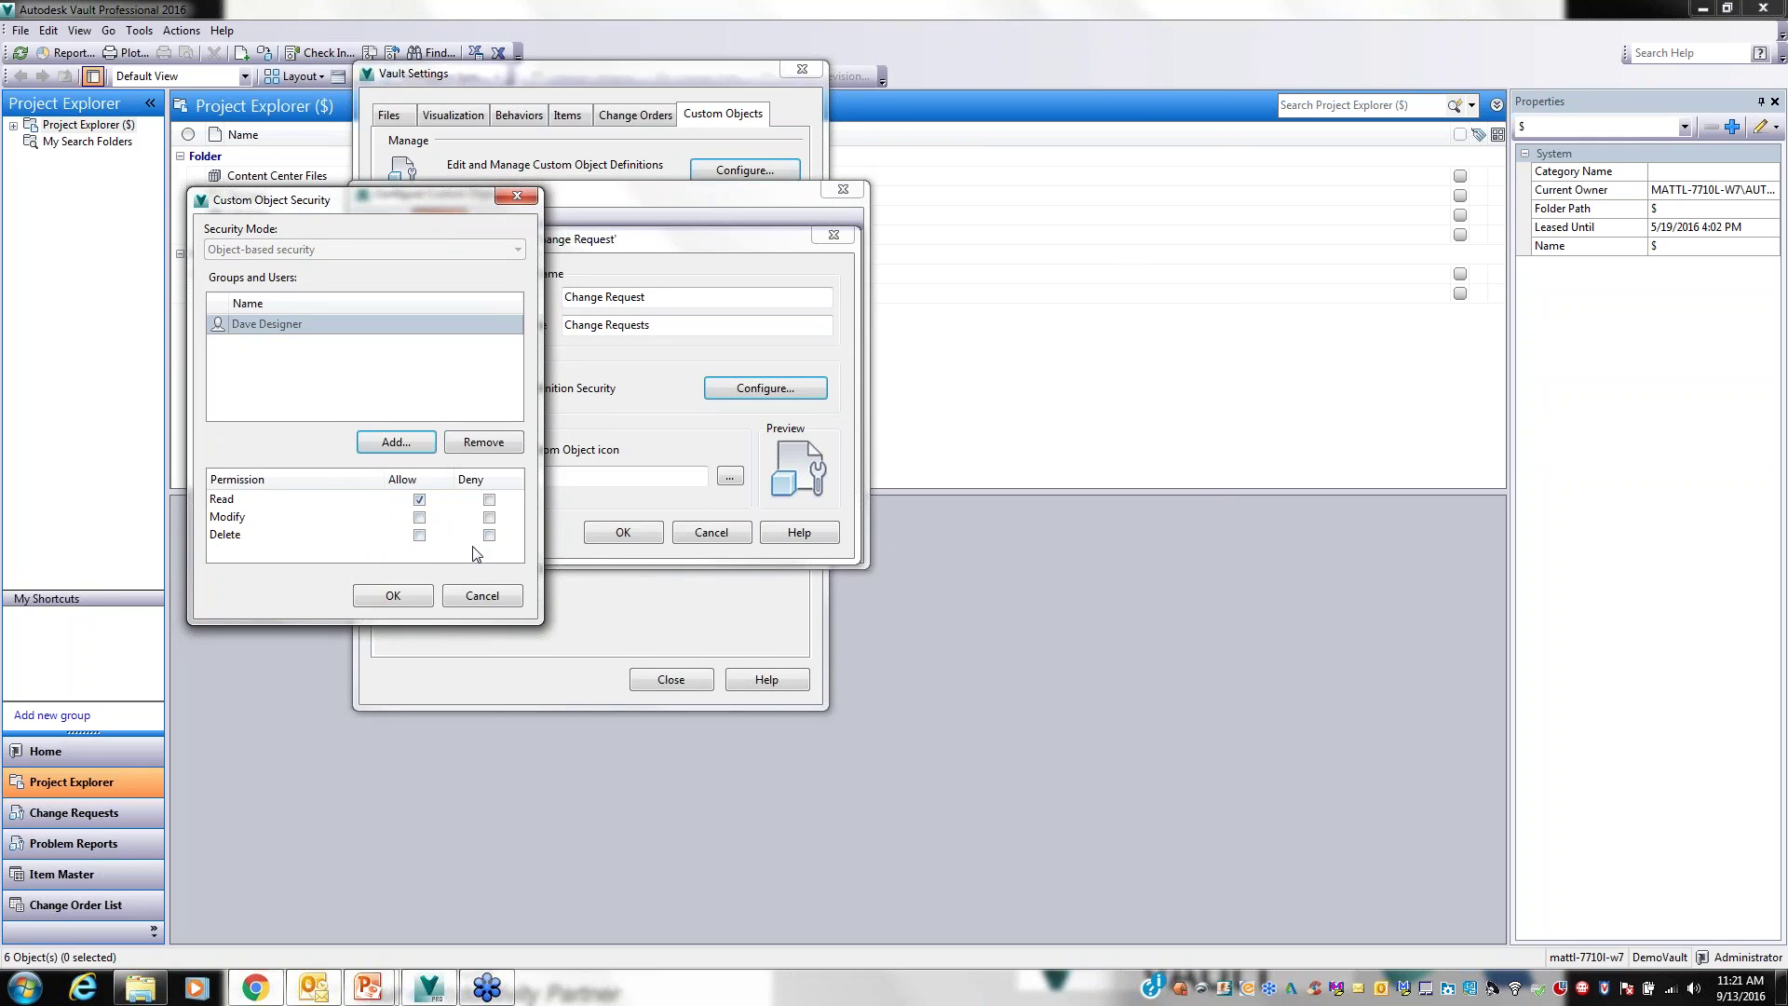
Try denying the designer user the Modify and Delete permissions, and discard the Change Request security changes
{"action": "left_click", "coordinate": [489, 518]}
{"action": "left_click", "coordinate": [489, 534]}
{"action": "left_click", "coordinate": [473, 597]}
{"action": "left_click", "coordinate": [725, 532]}
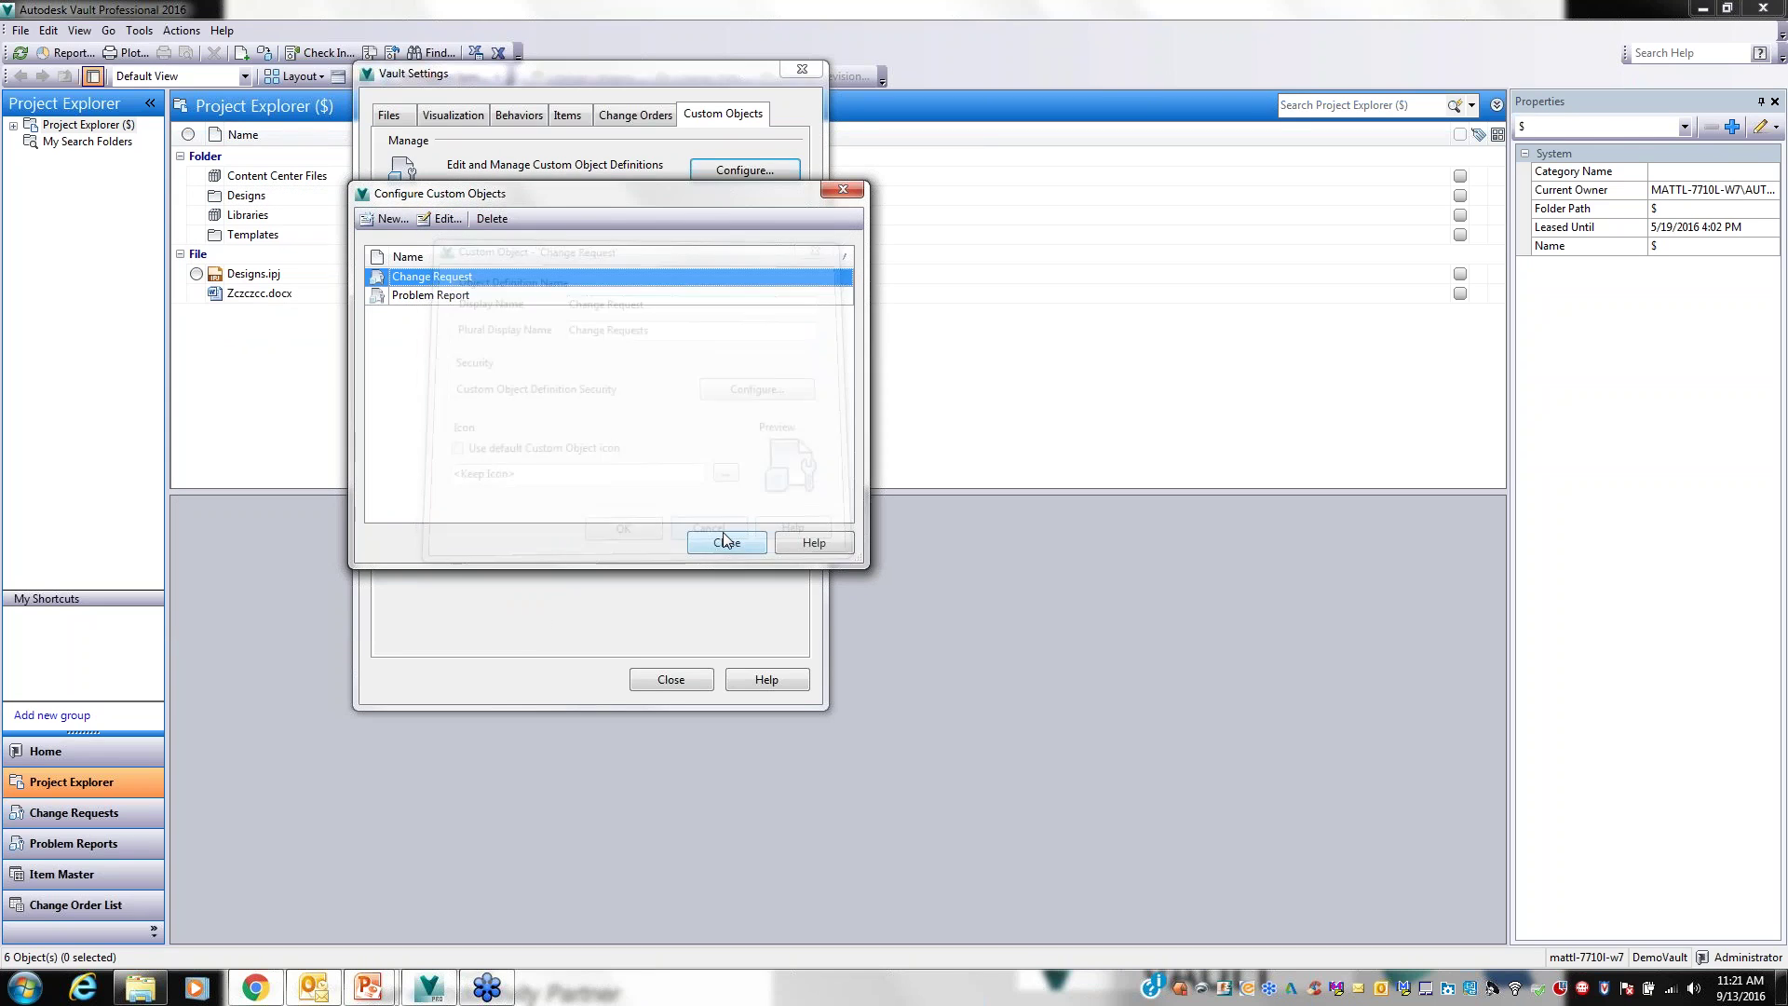
{"action": "left_click", "coordinate": [739, 544]}
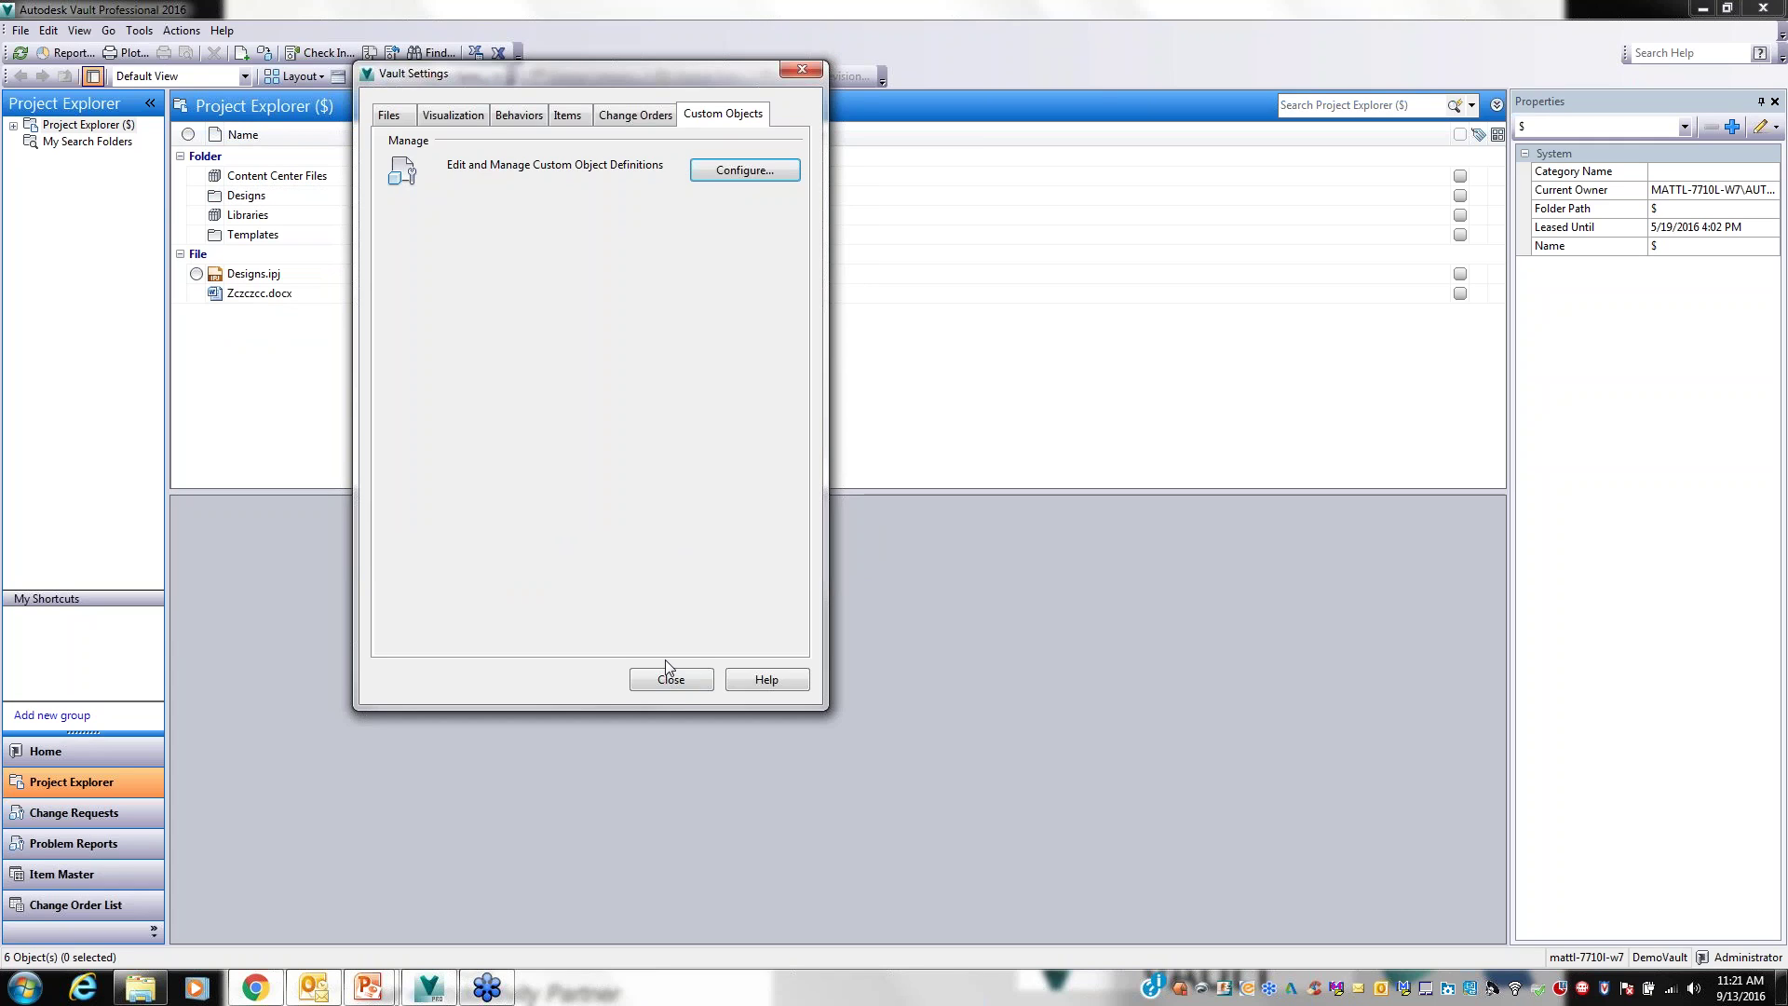
Look through the vault's property definitions for the CR_ and PR_ properties used by change requests and problem reports
{"action": "left_click", "coordinate": [522, 116]}
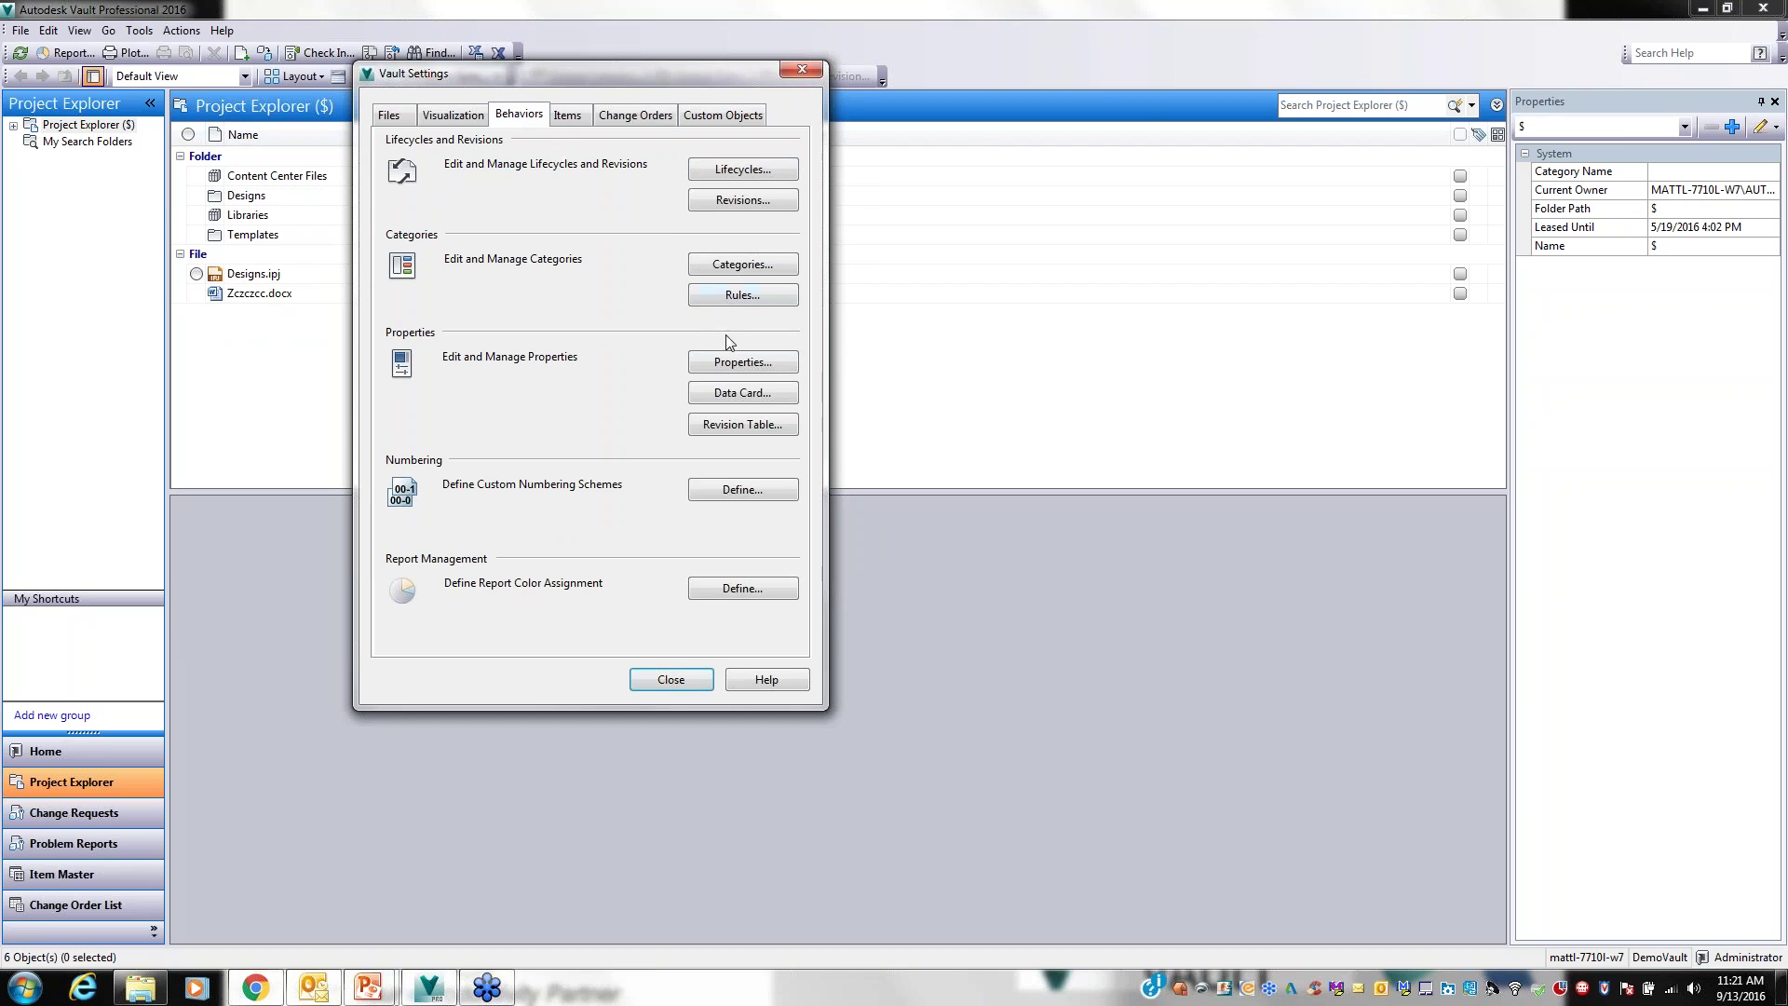
{"action": "left_click", "coordinate": [742, 363]}
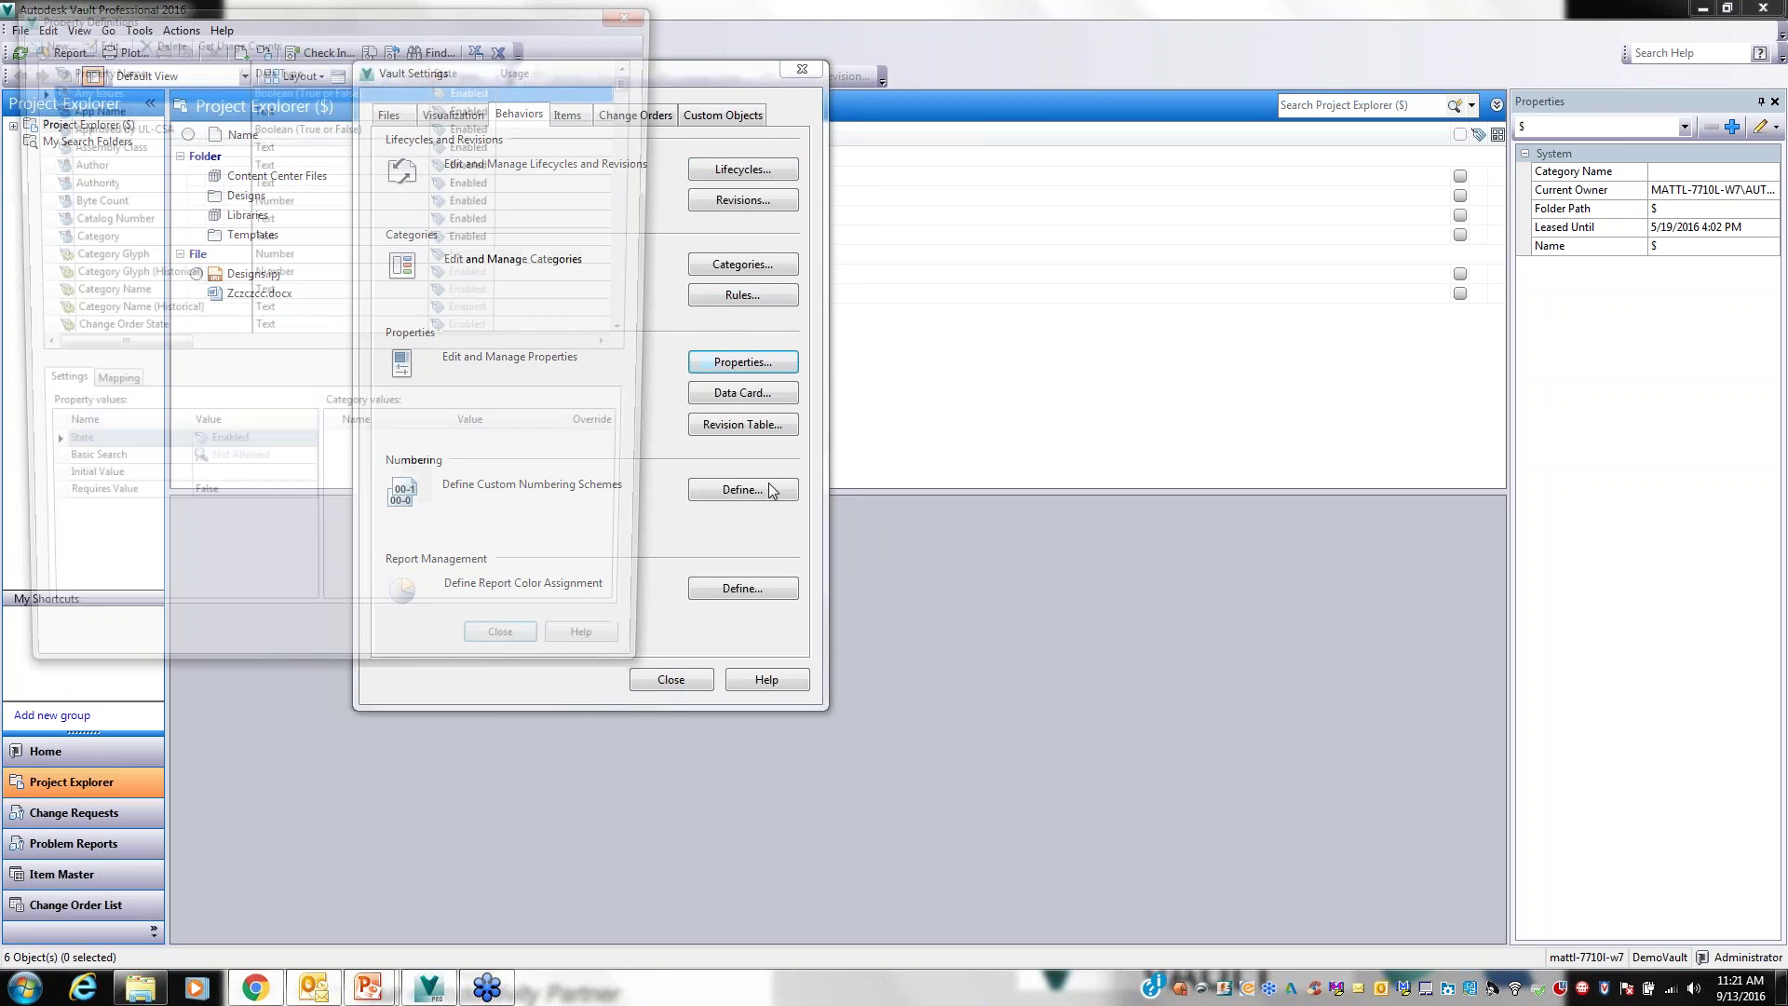
{"action": "left_click_drag", "start_coordinate": [437, 18], "coordinate": [678, 35]}
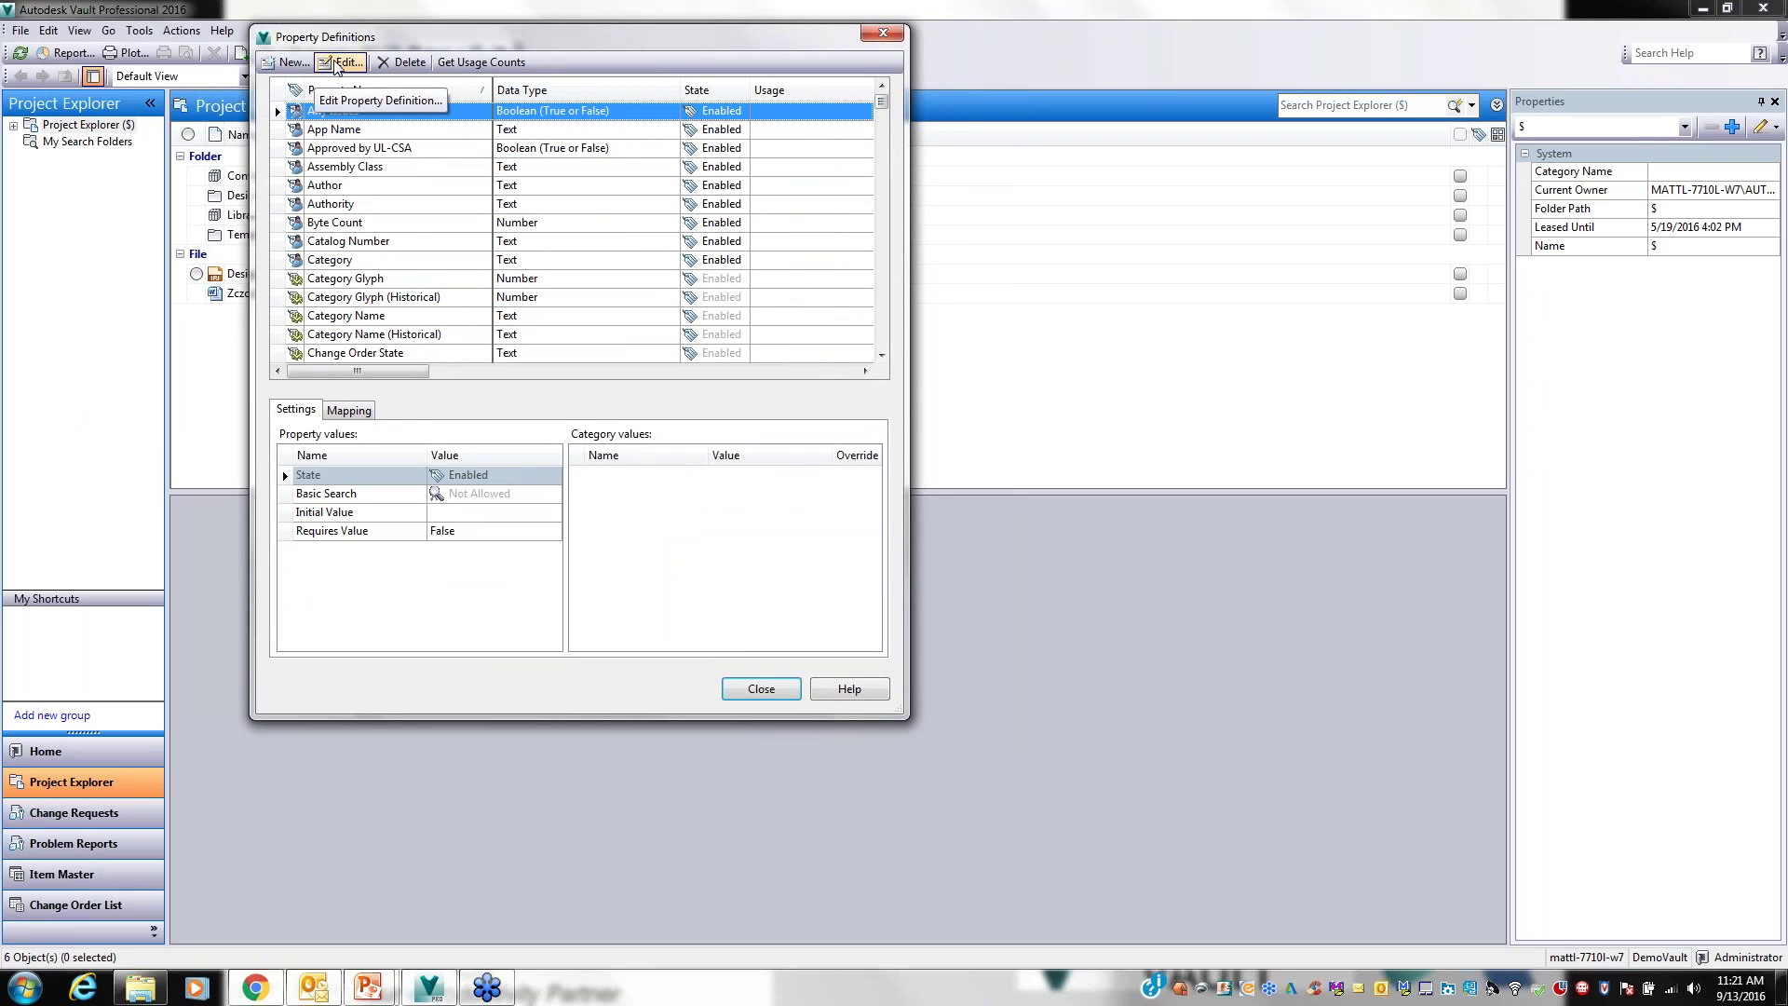
{"action": "left_click_drag", "start_coordinate": [881, 102], "coordinate": [881, 113]}
{"action": "scroll", "coordinate": [353, 151], "scroll_direction": "down", "scroll_amount": 7}
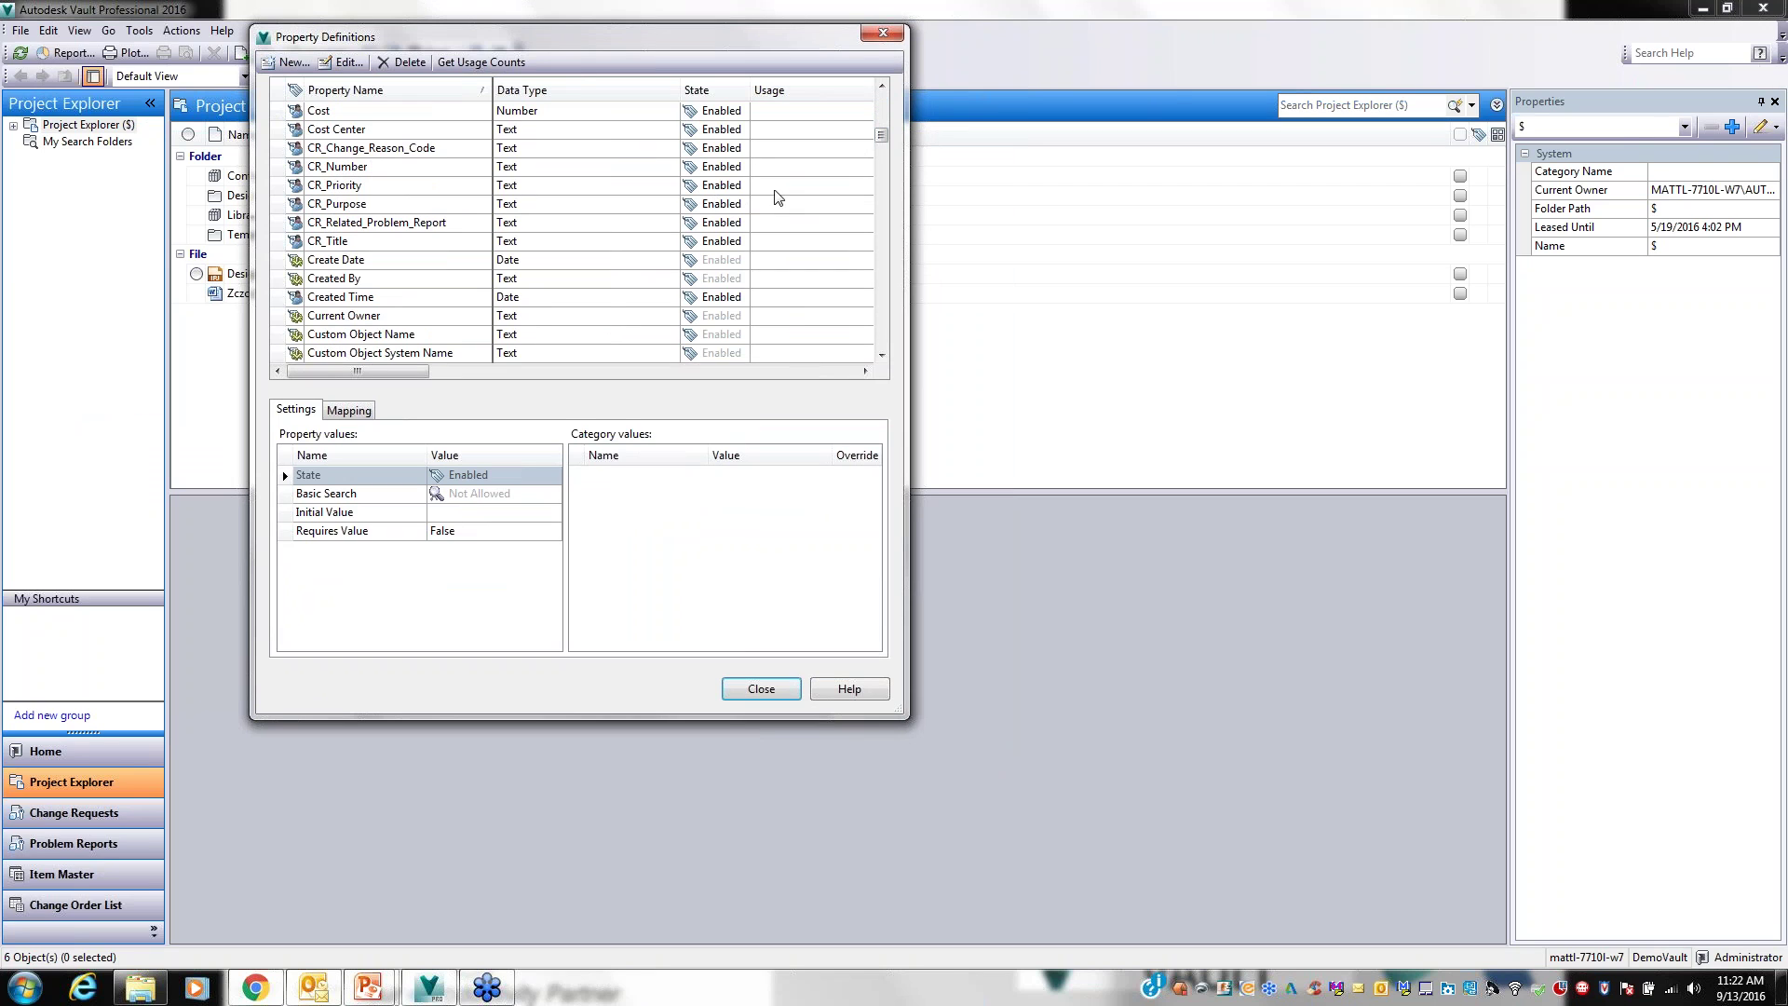
{"action": "left_click_drag", "start_coordinate": [881, 136], "coordinate": [860, 275]}
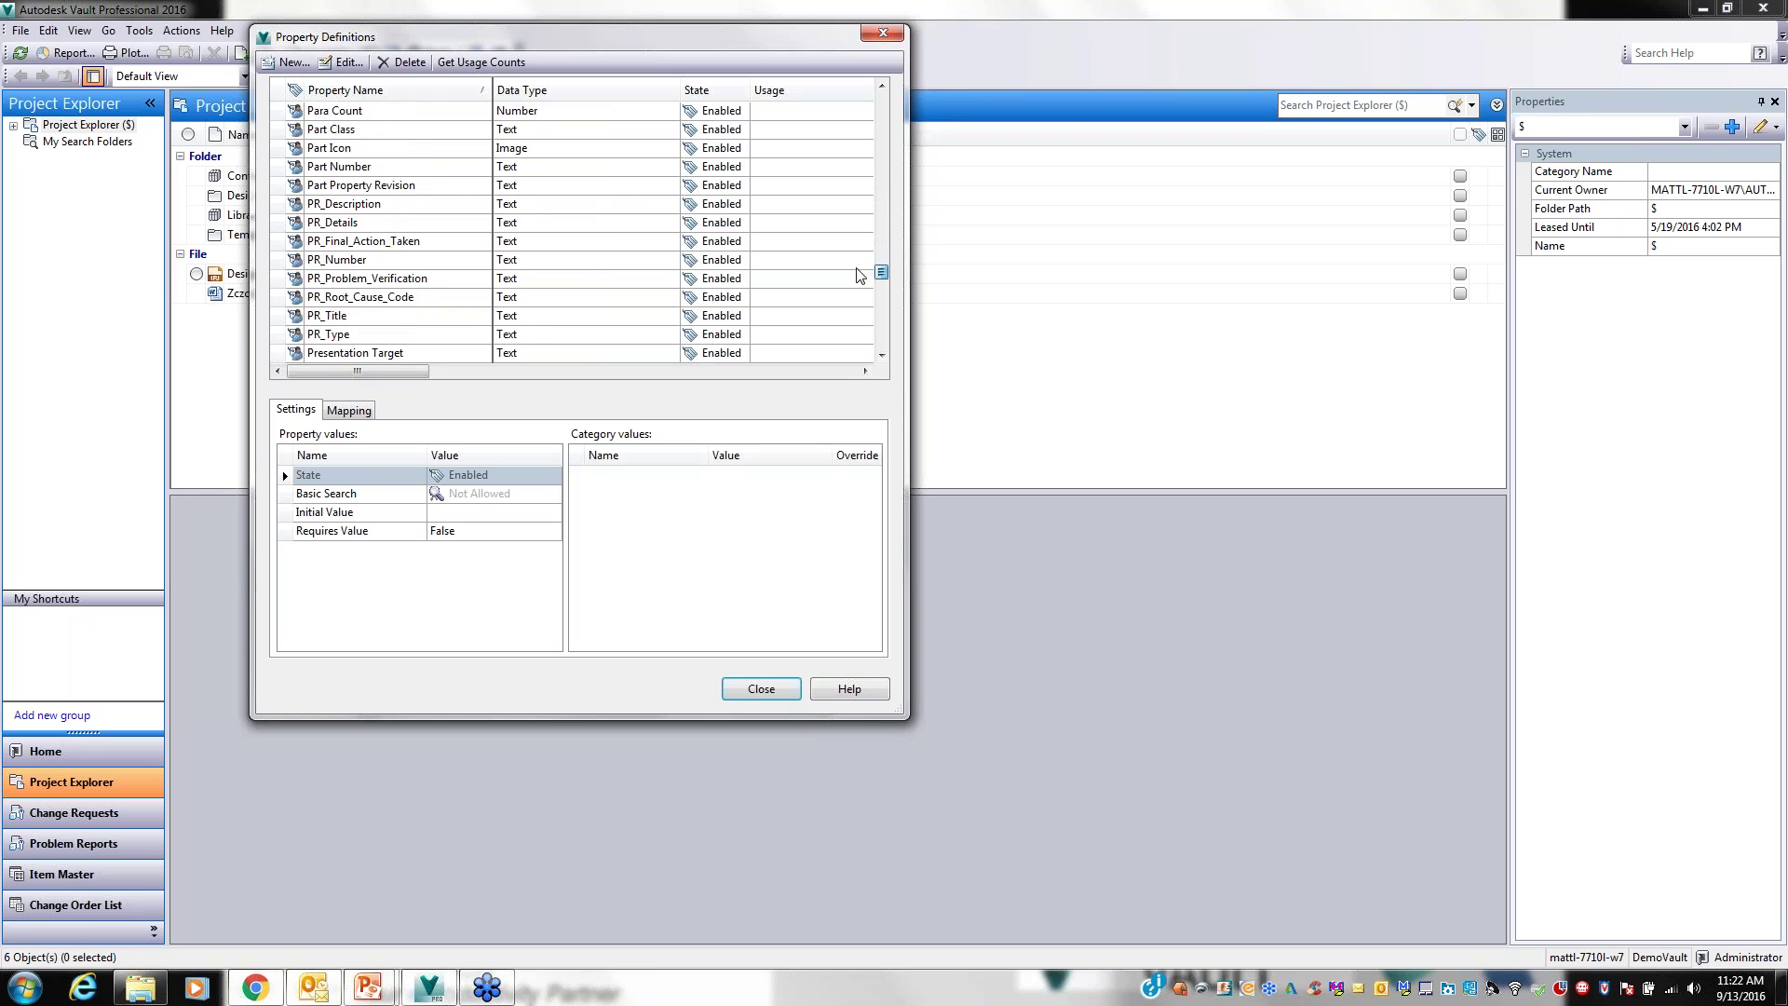
Inspect the settings and mapping of the PR_Details property, and leave the property definitions
{"action": "left_click", "coordinate": [322, 227]}
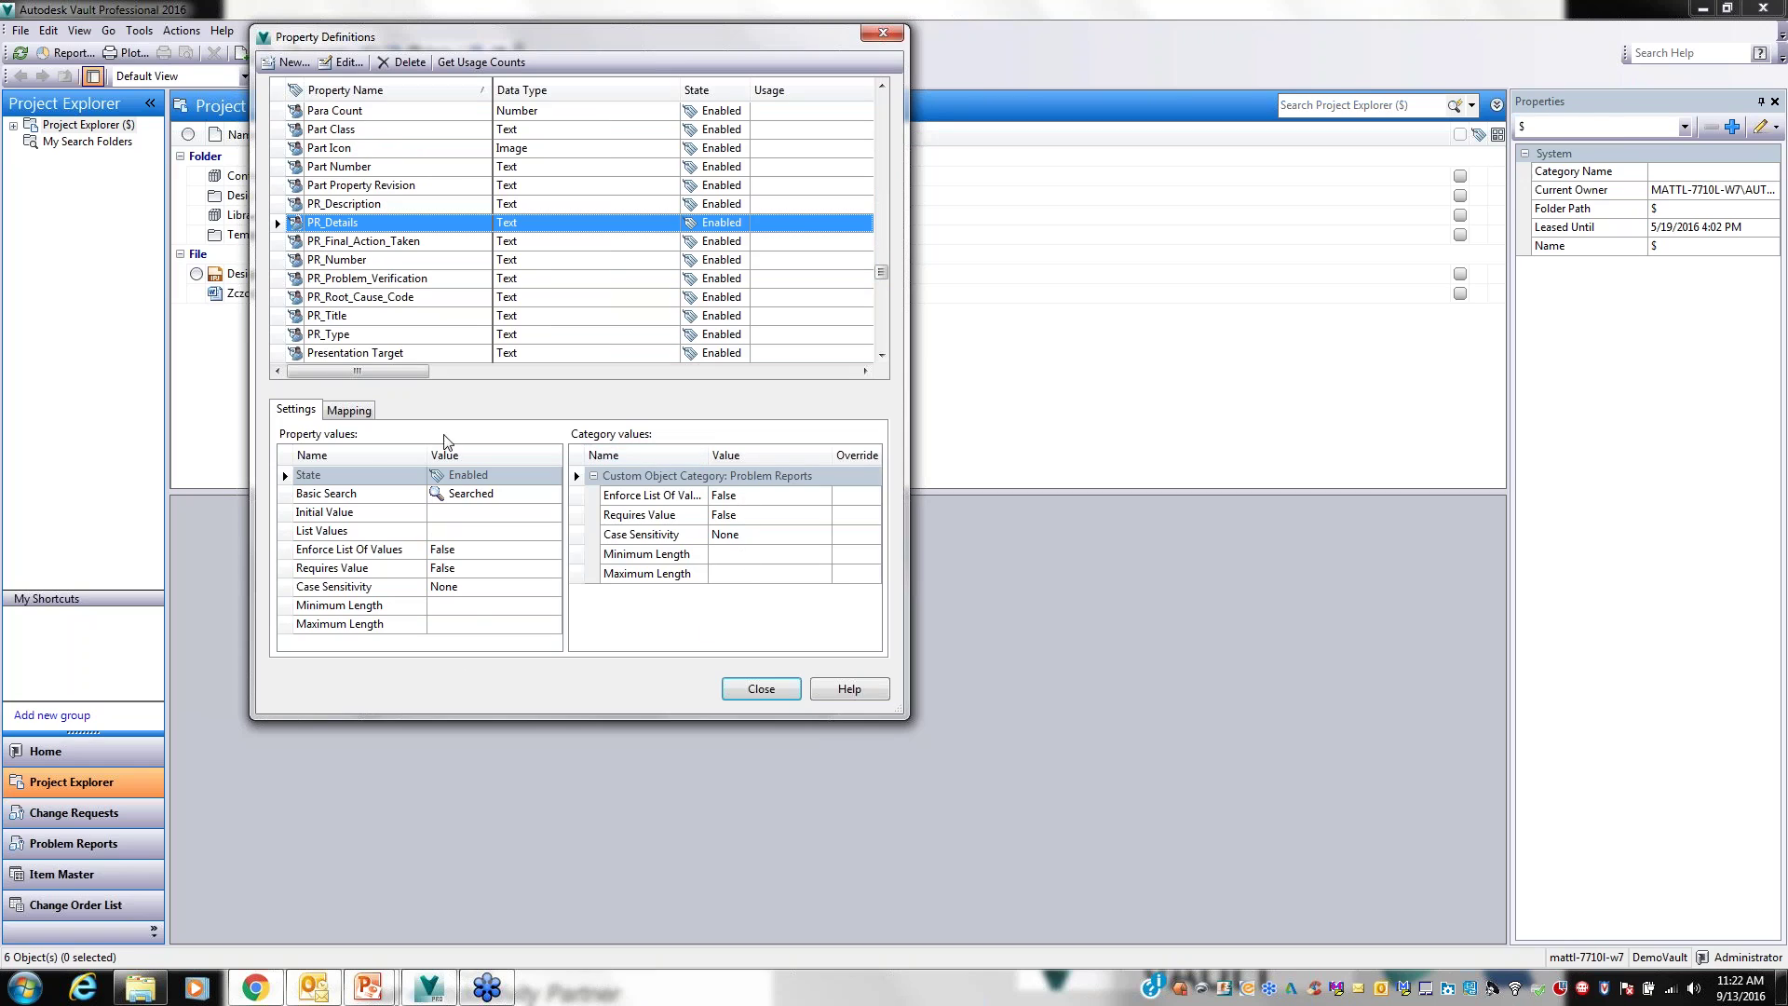
{"action": "left_click", "coordinate": [350, 412]}
{"action": "left_click", "coordinate": [310, 411]}
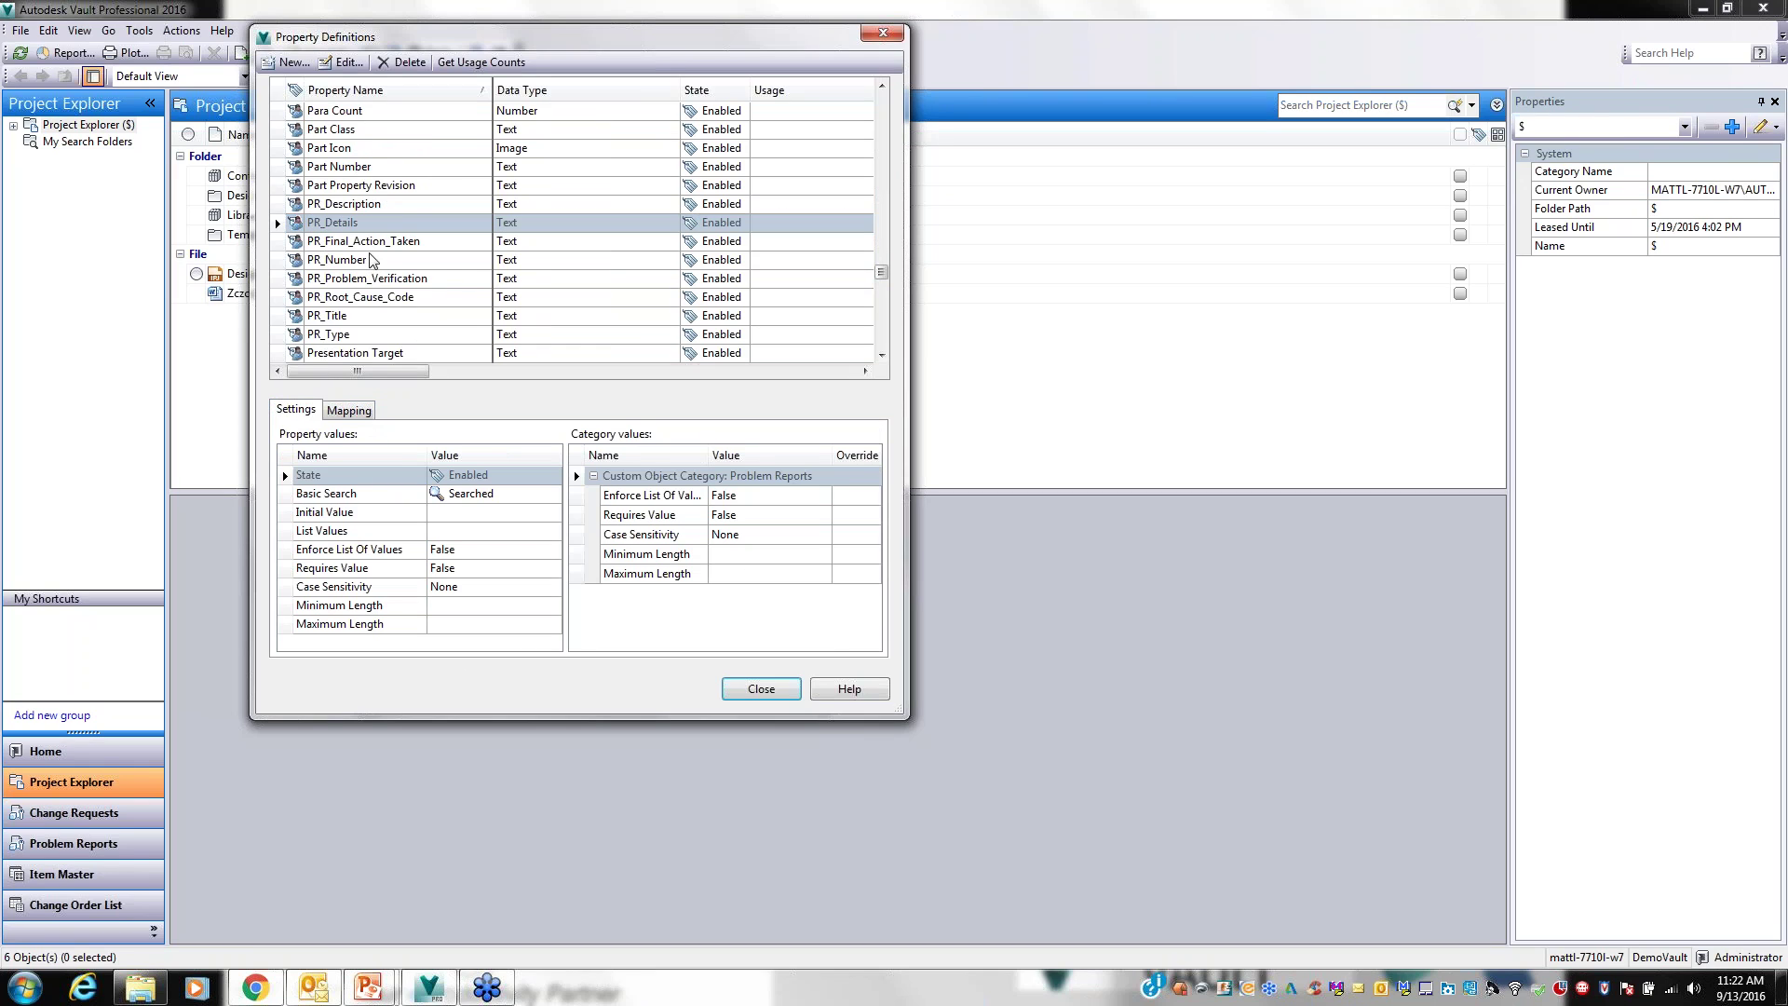
{"action": "left_click", "coordinate": [762, 689]}
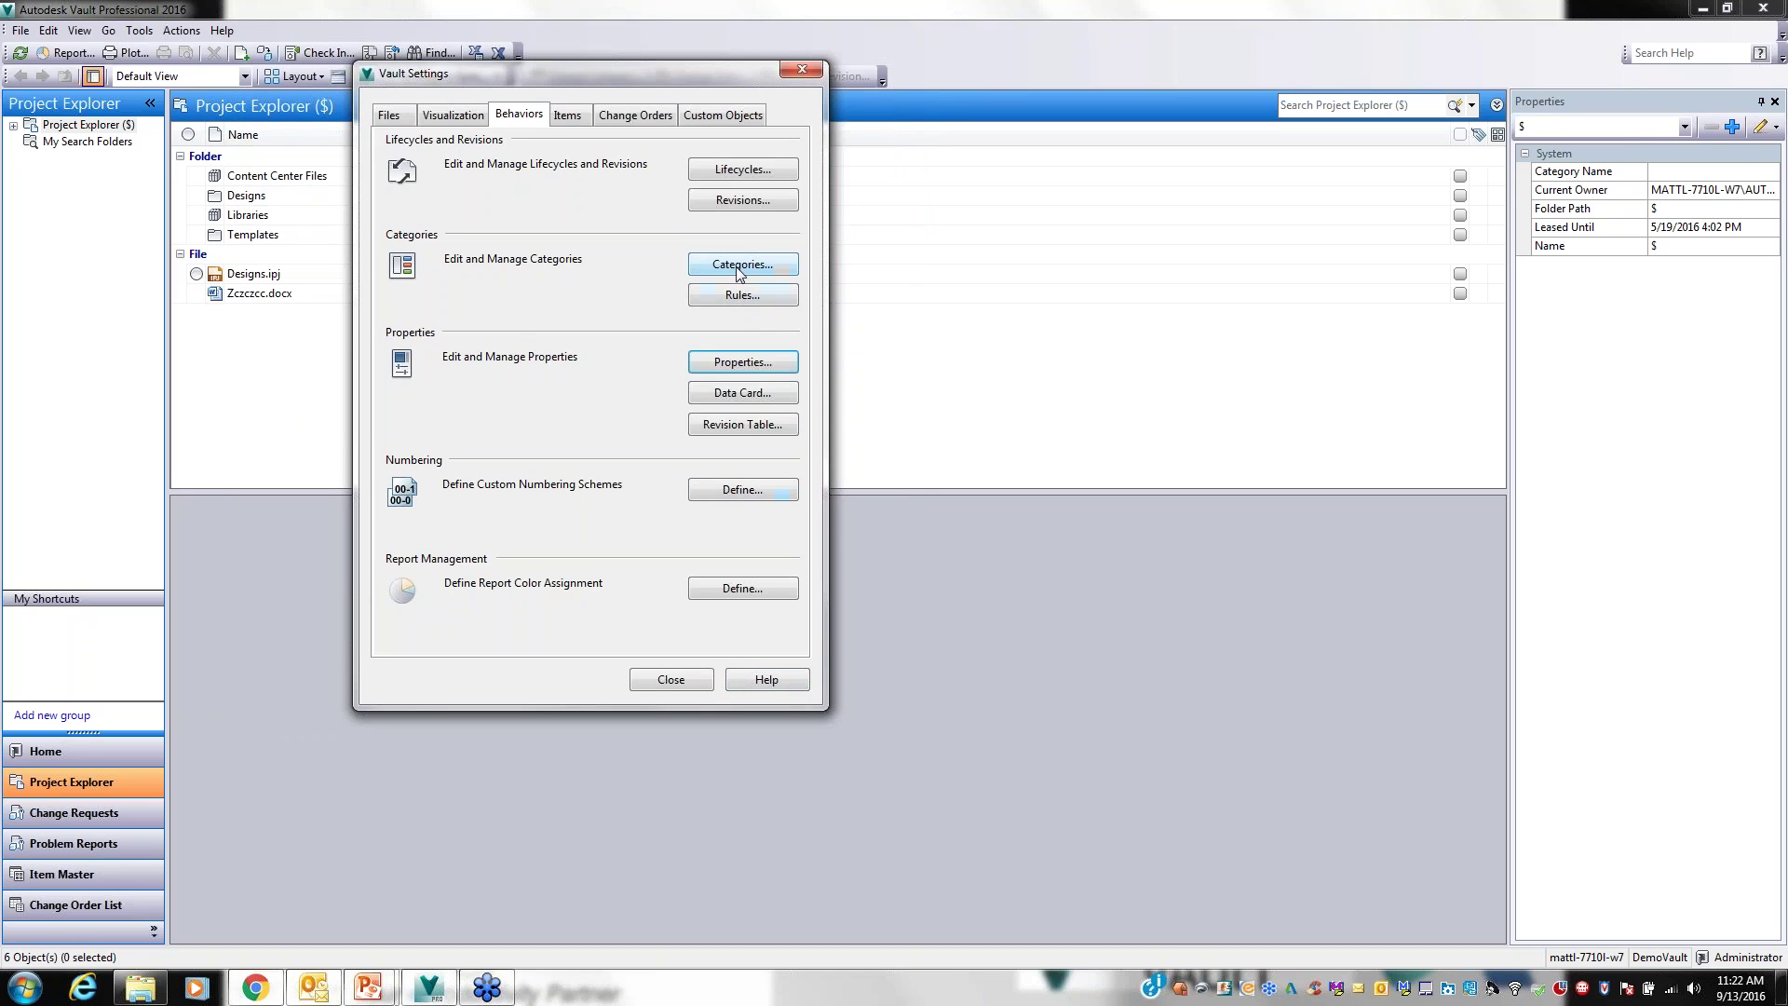
Open the vault's category configuration and compare the item categories with the custom object categories
{"action": "left_click", "coordinate": [740, 265]}
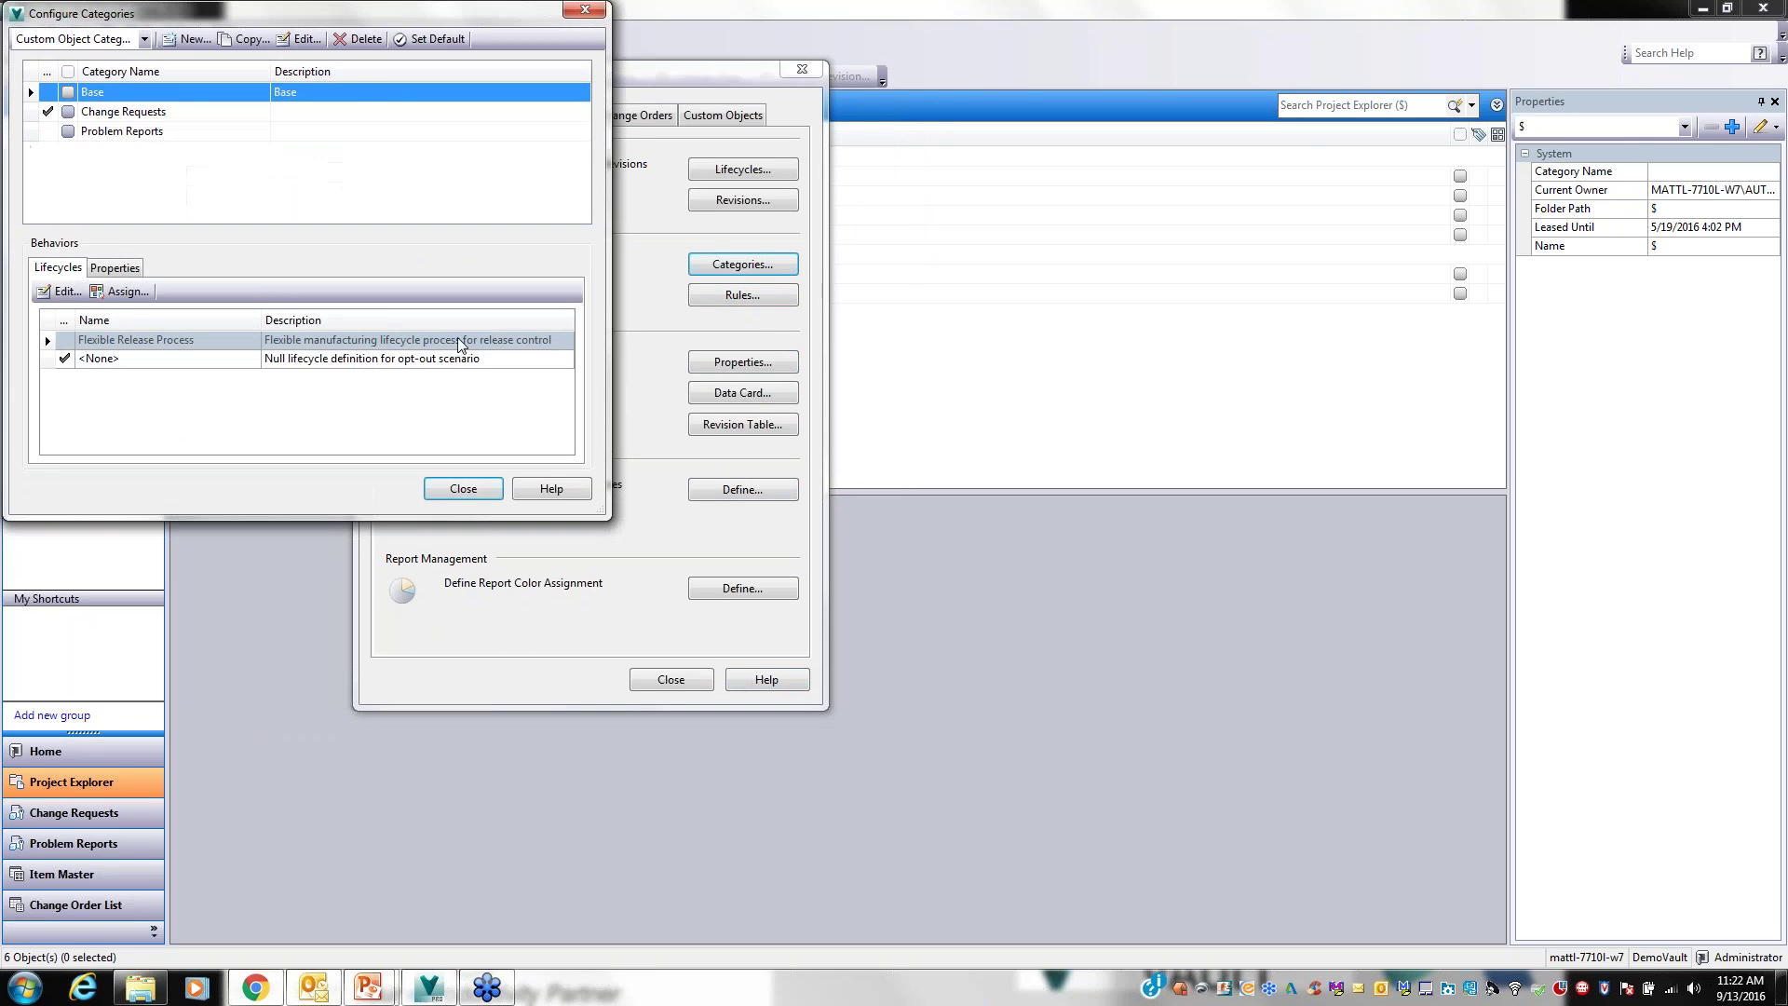
{"action": "left_click_drag", "start_coordinate": [356, 17], "coordinate": [567, 39]}
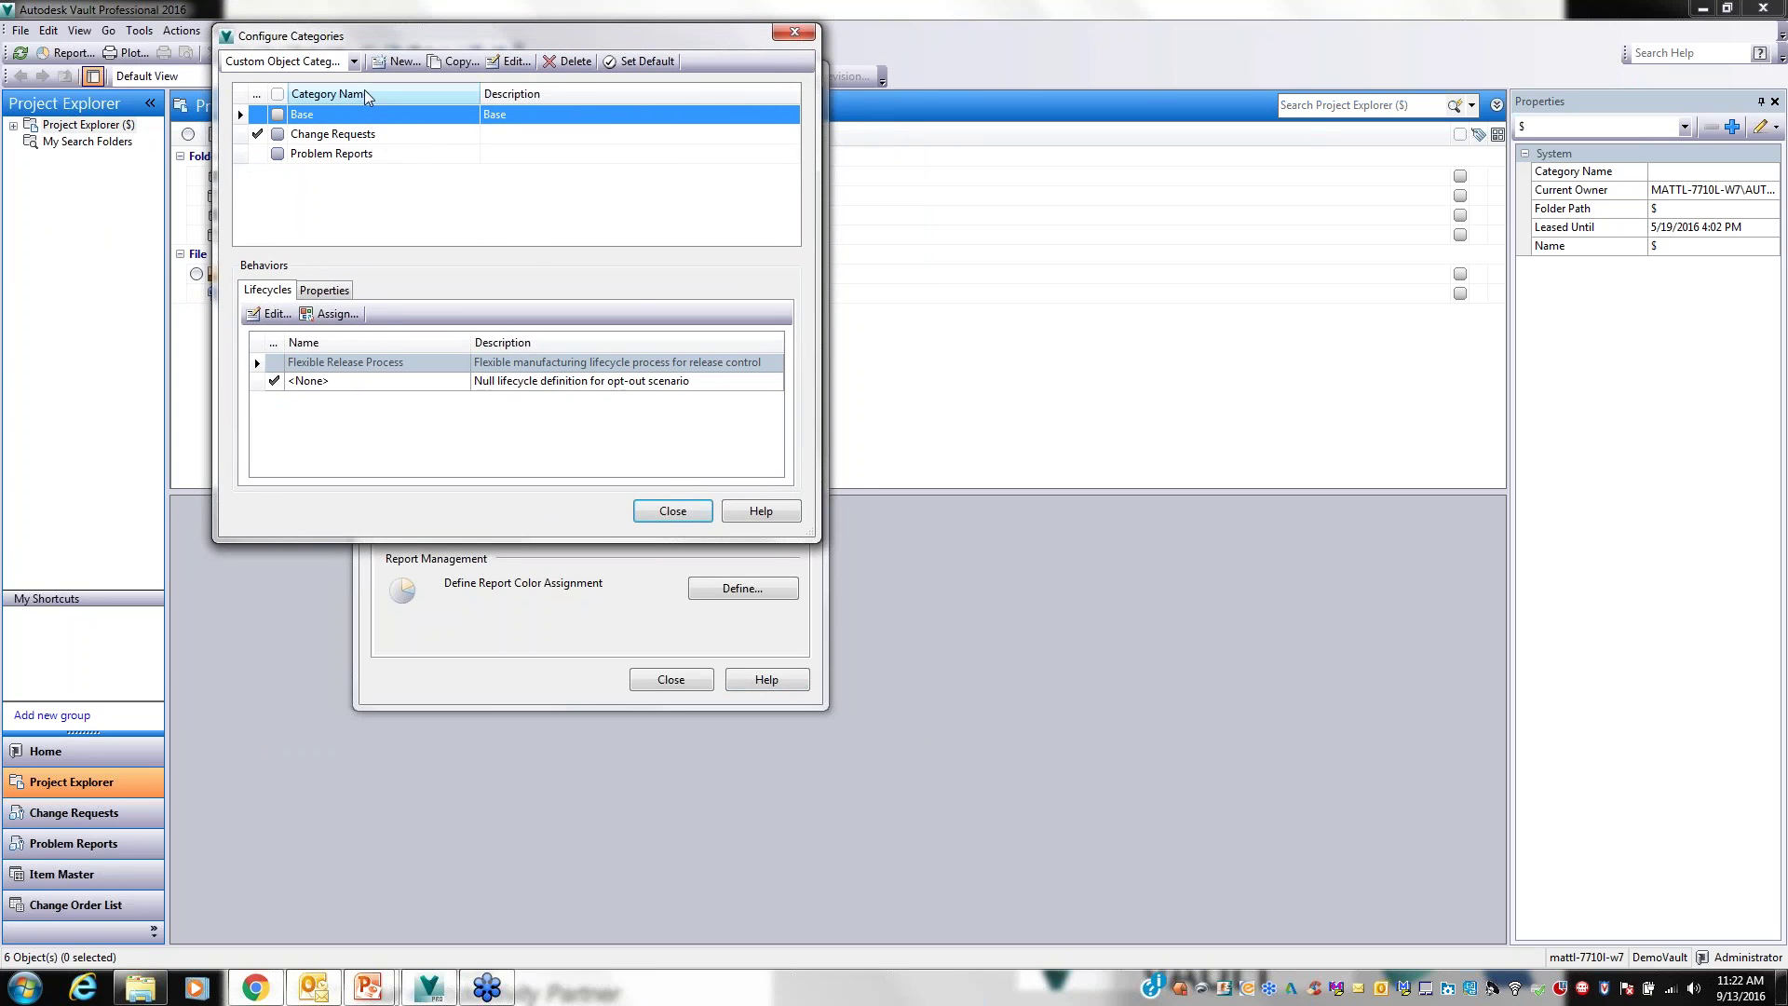
{"action": "left_click", "coordinate": [355, 63]}
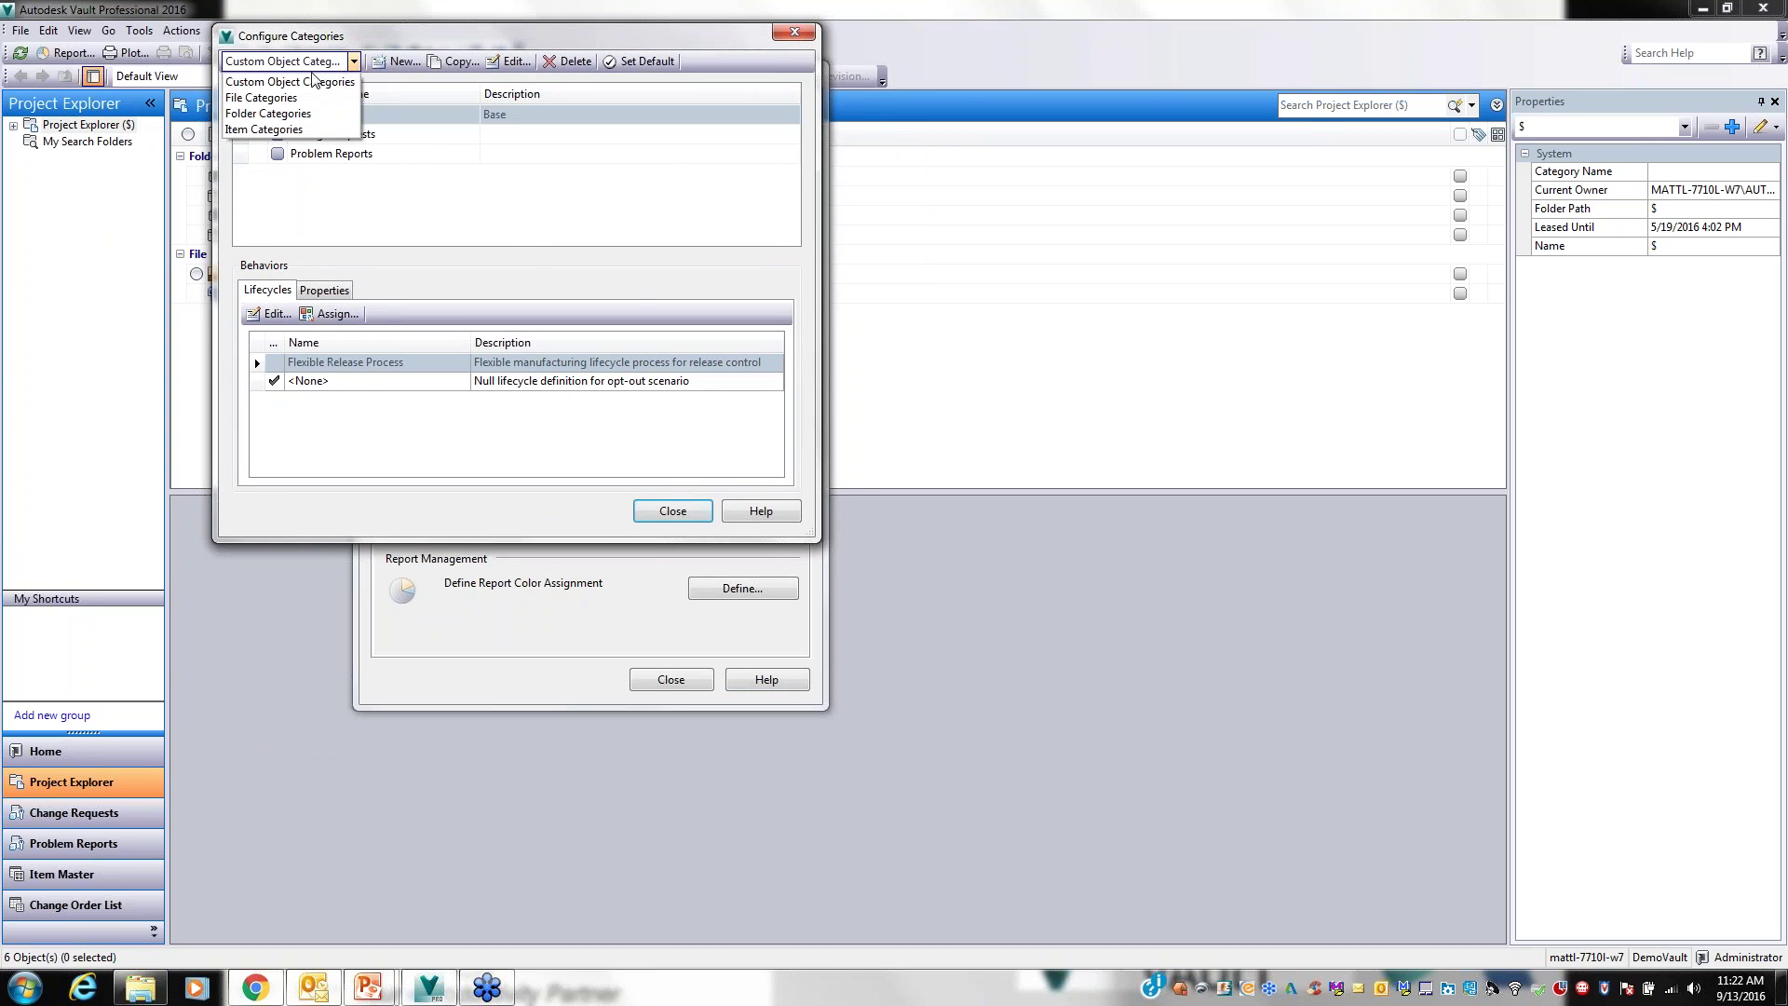
{"action": "left_click", "coordinate": [305, 130]}
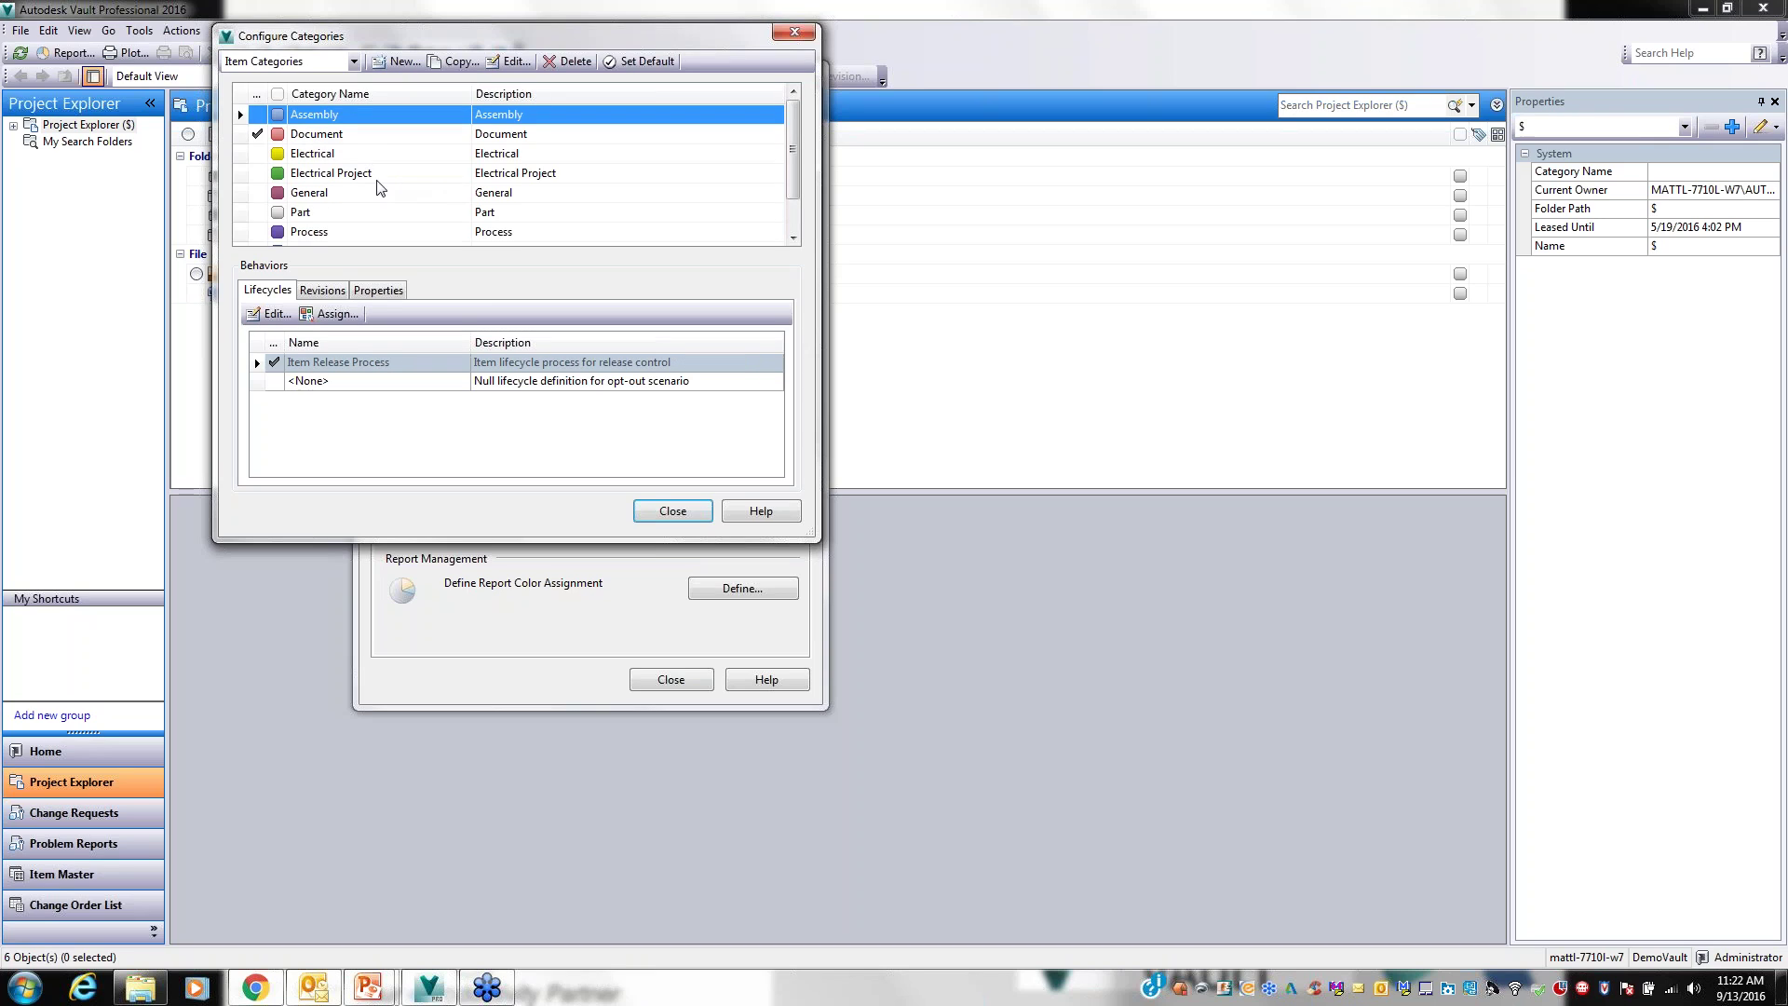
{"action": "mouse_move", "coordinate": [791, 121]}
{"action": "left_mouse_down"}
{"action": "mouse_move", "coordinate": [784, 172]}
{"action": "mouse_move", "coordinate": [778, 109]}
{"action": "left_mouse_up"}
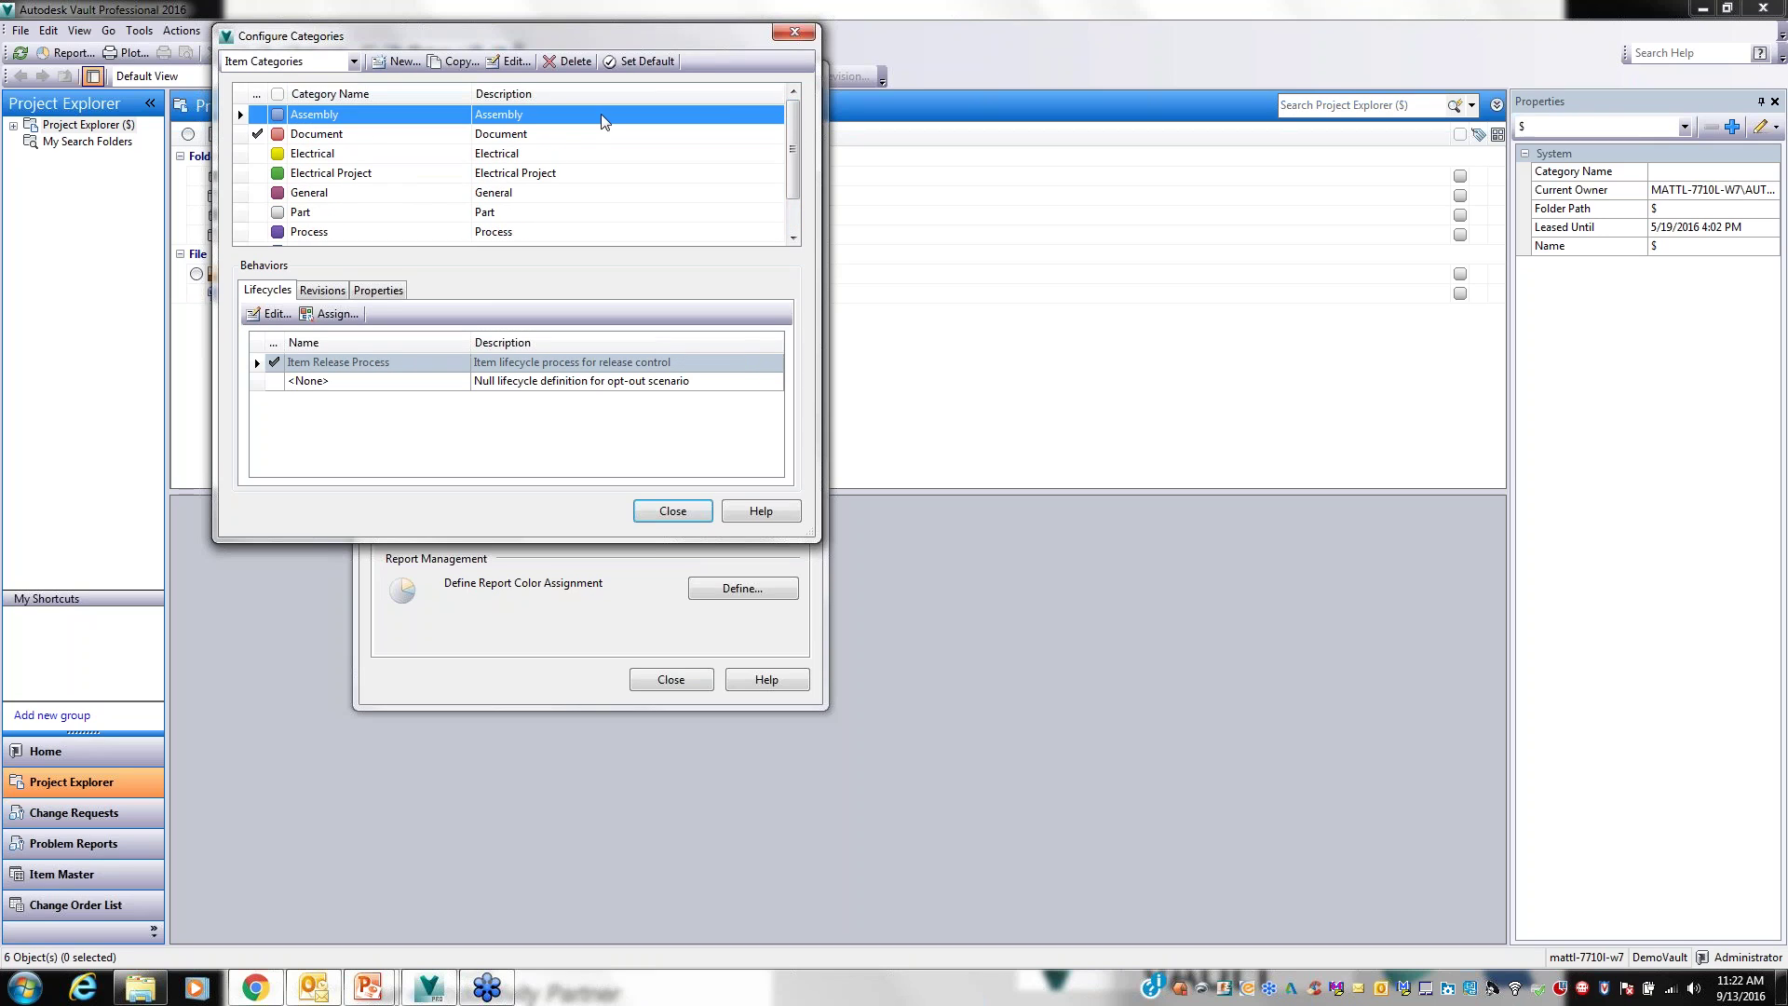
{"action": "left_click", "coordinate": [354, 61]}
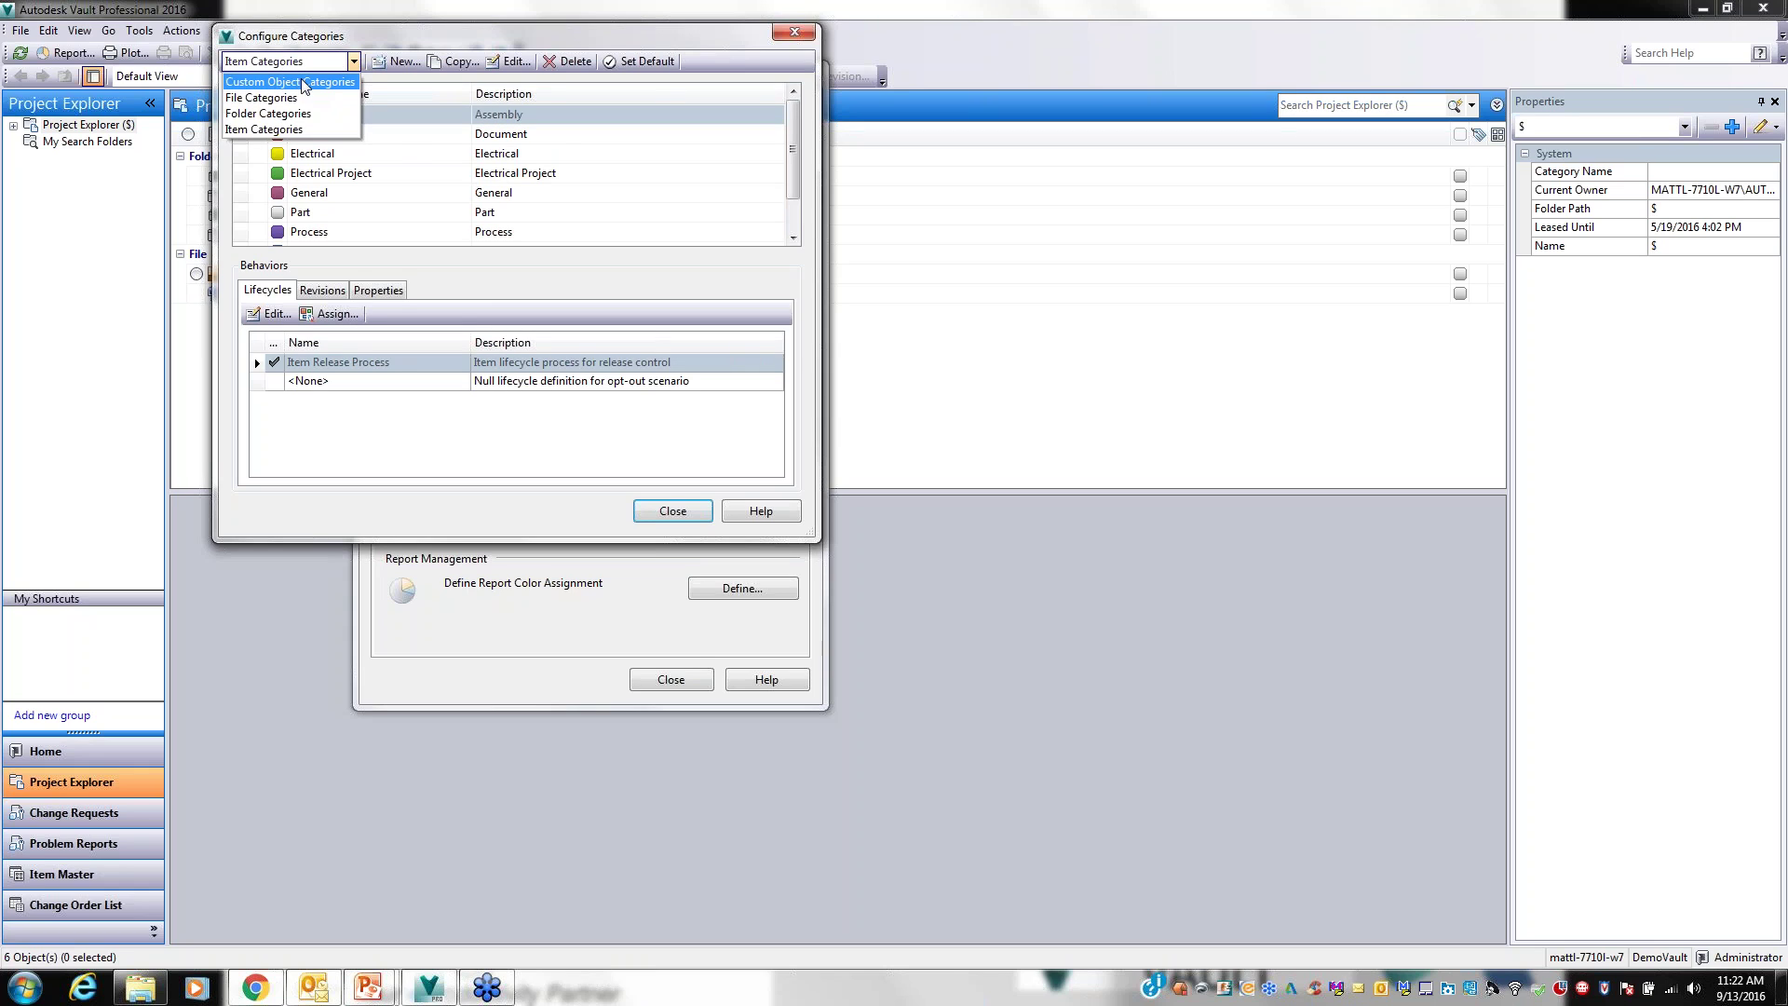
{"action": "left_click", "coordinate": [300, 82]}
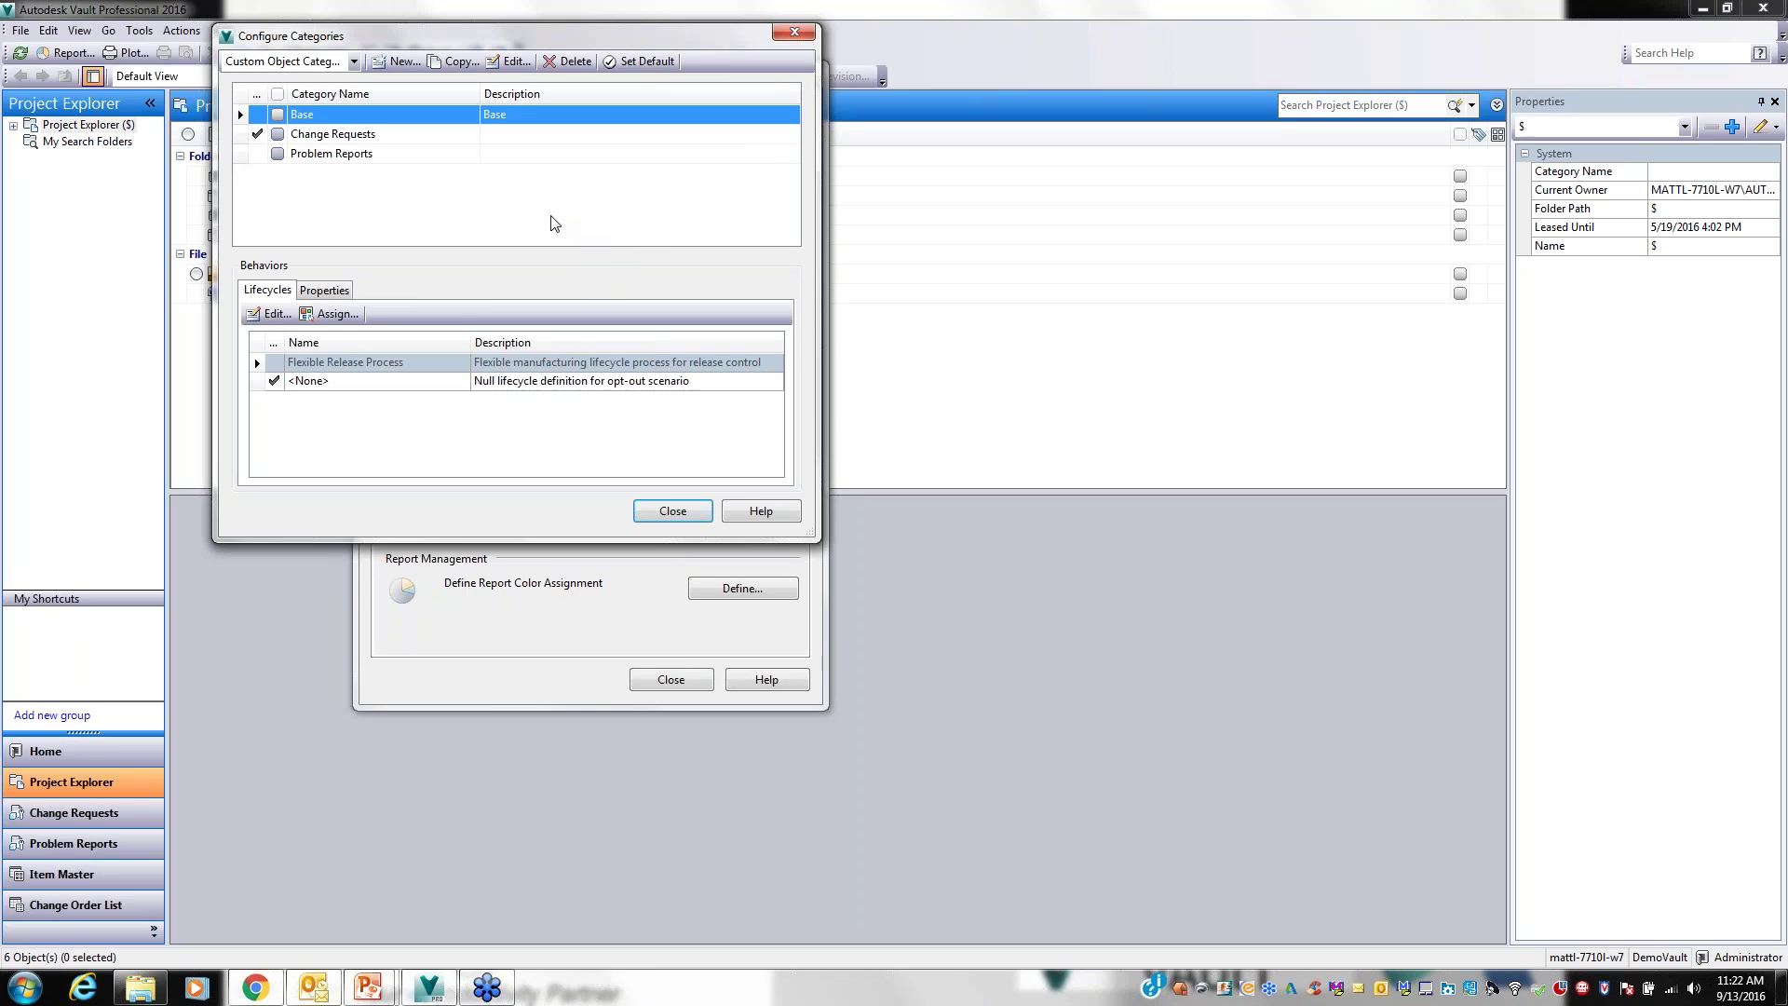
Examine the lifecycles and properties assigned to the Change Requests and Problem Reports custom object categories
{"action": "left_click", "coordinate": [344, 136]}
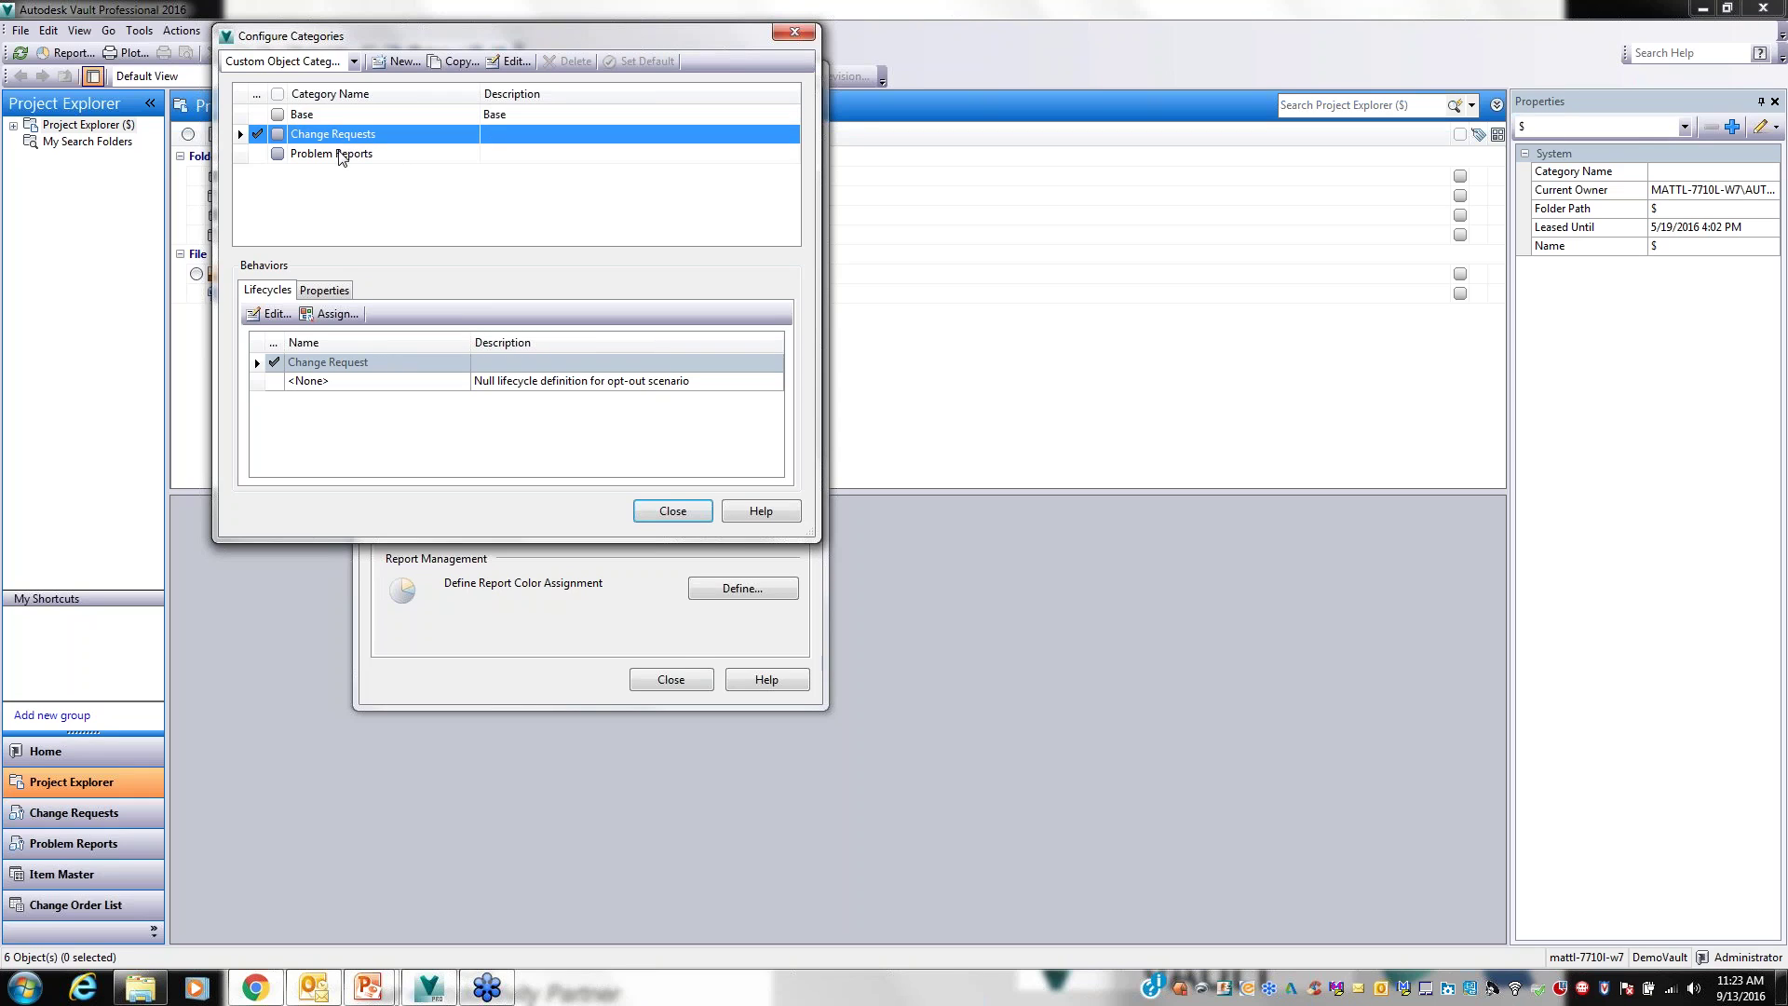
{"action": "left_click", "coordinate": [341, 155]}
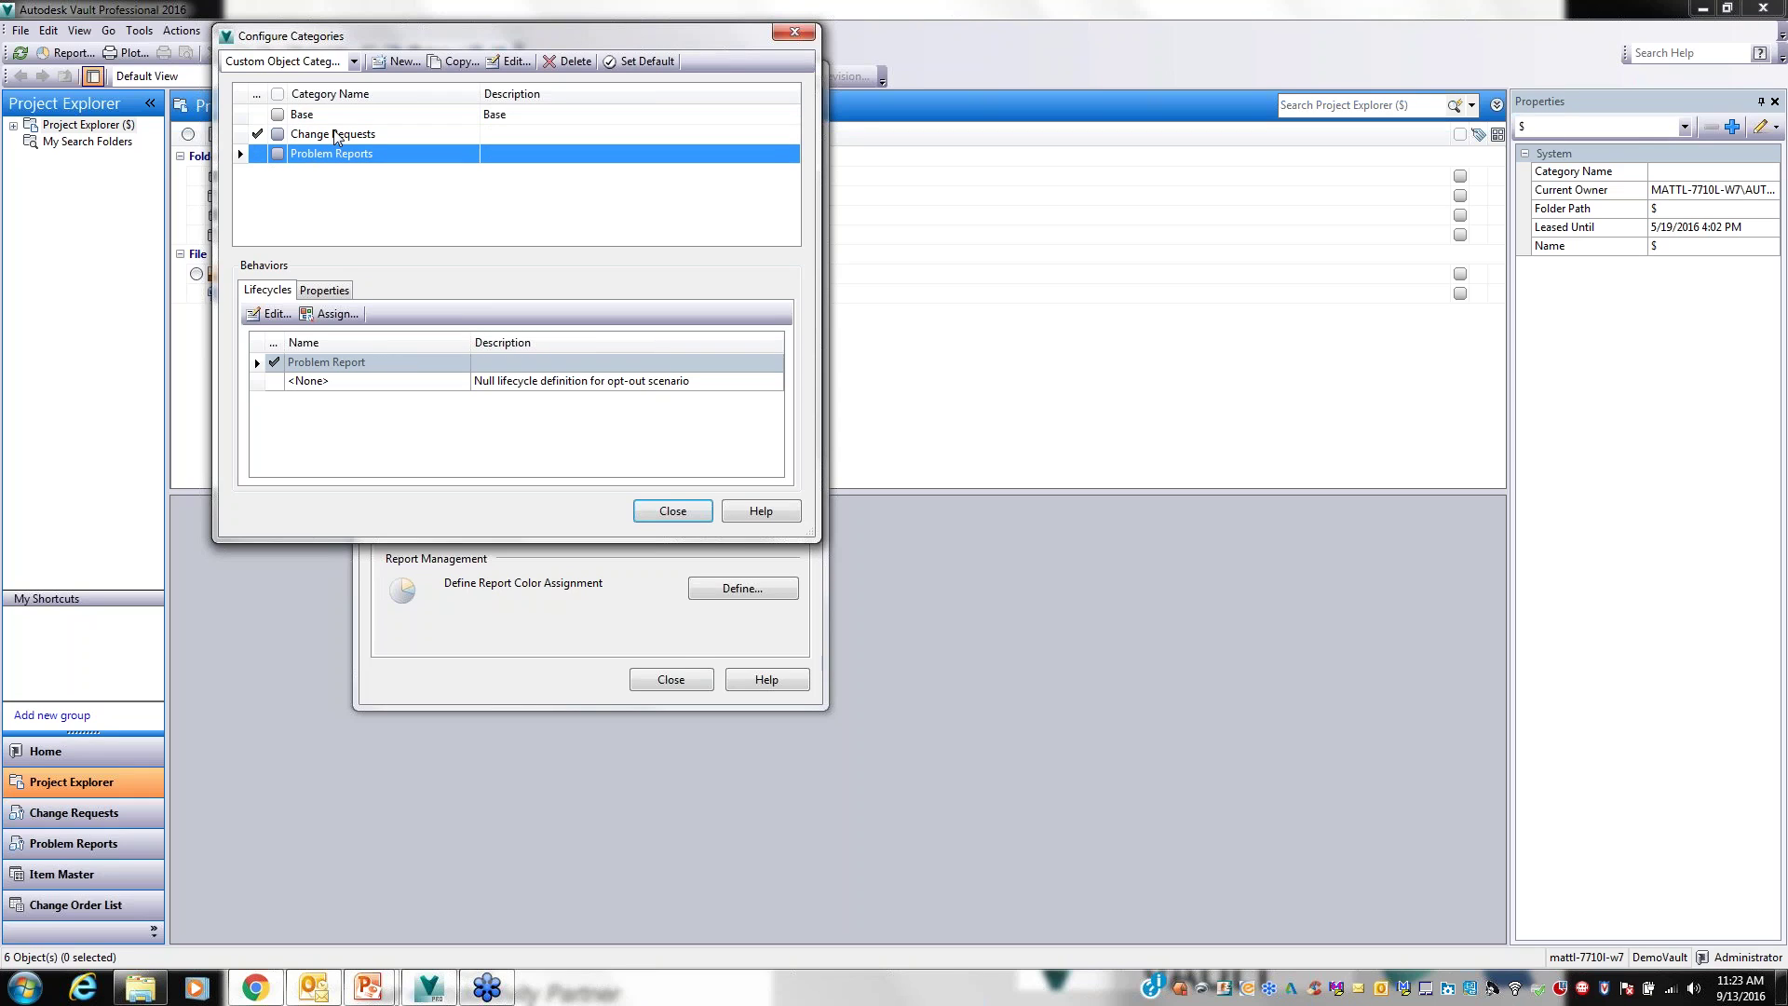
{"action": "left_click", "coordinate": [335, 136]}
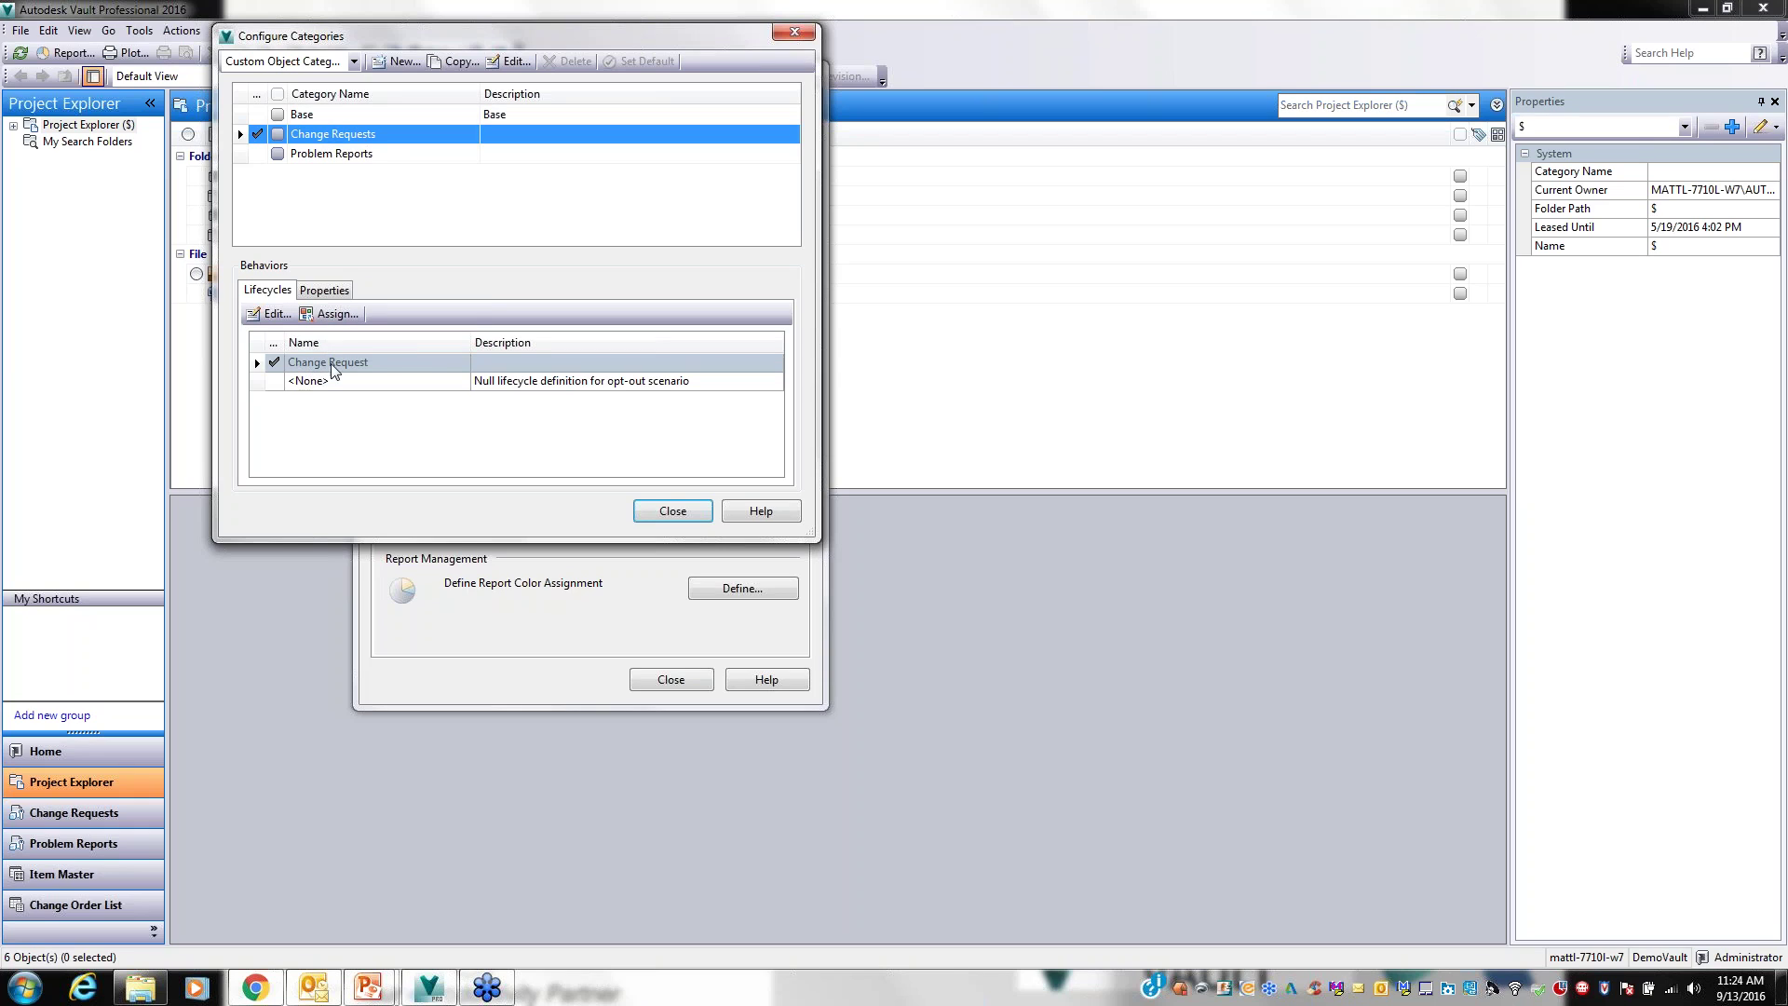
{"action": "left_click", "coordinate": [339, 294]}
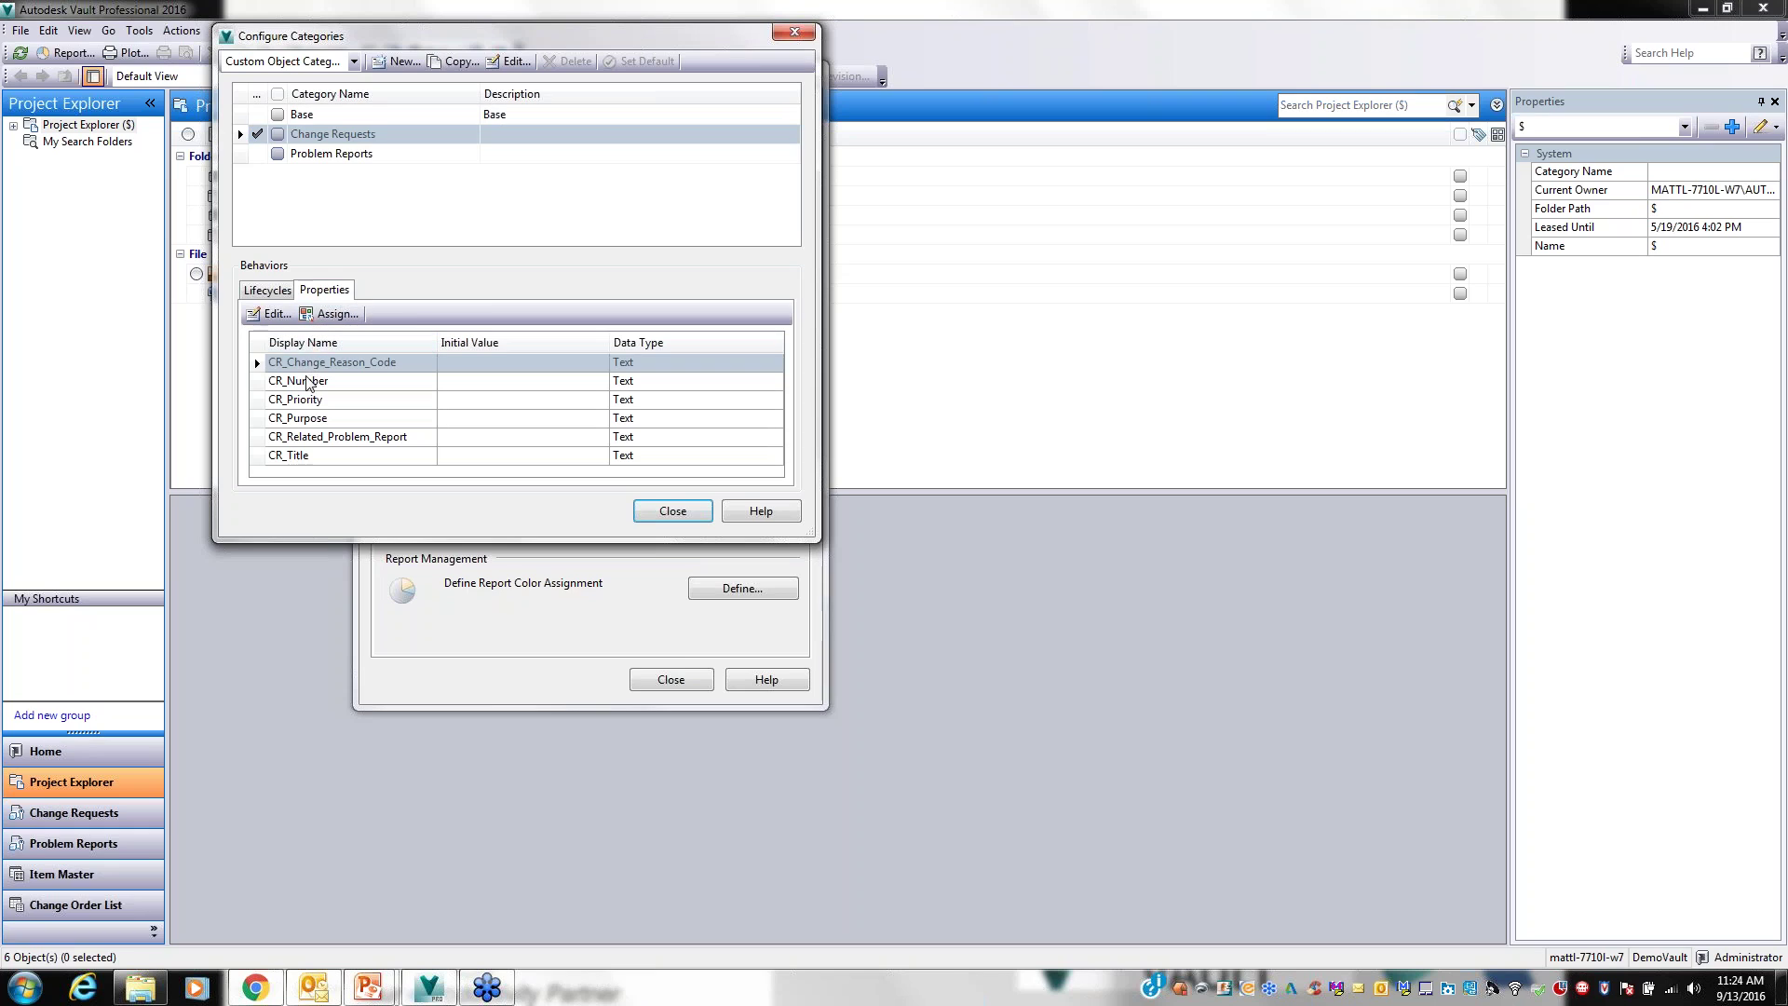
{"action": "left_click", "coordinate": [276, 293]}
{"action": "left_click", "coordinate": [315, 158]}
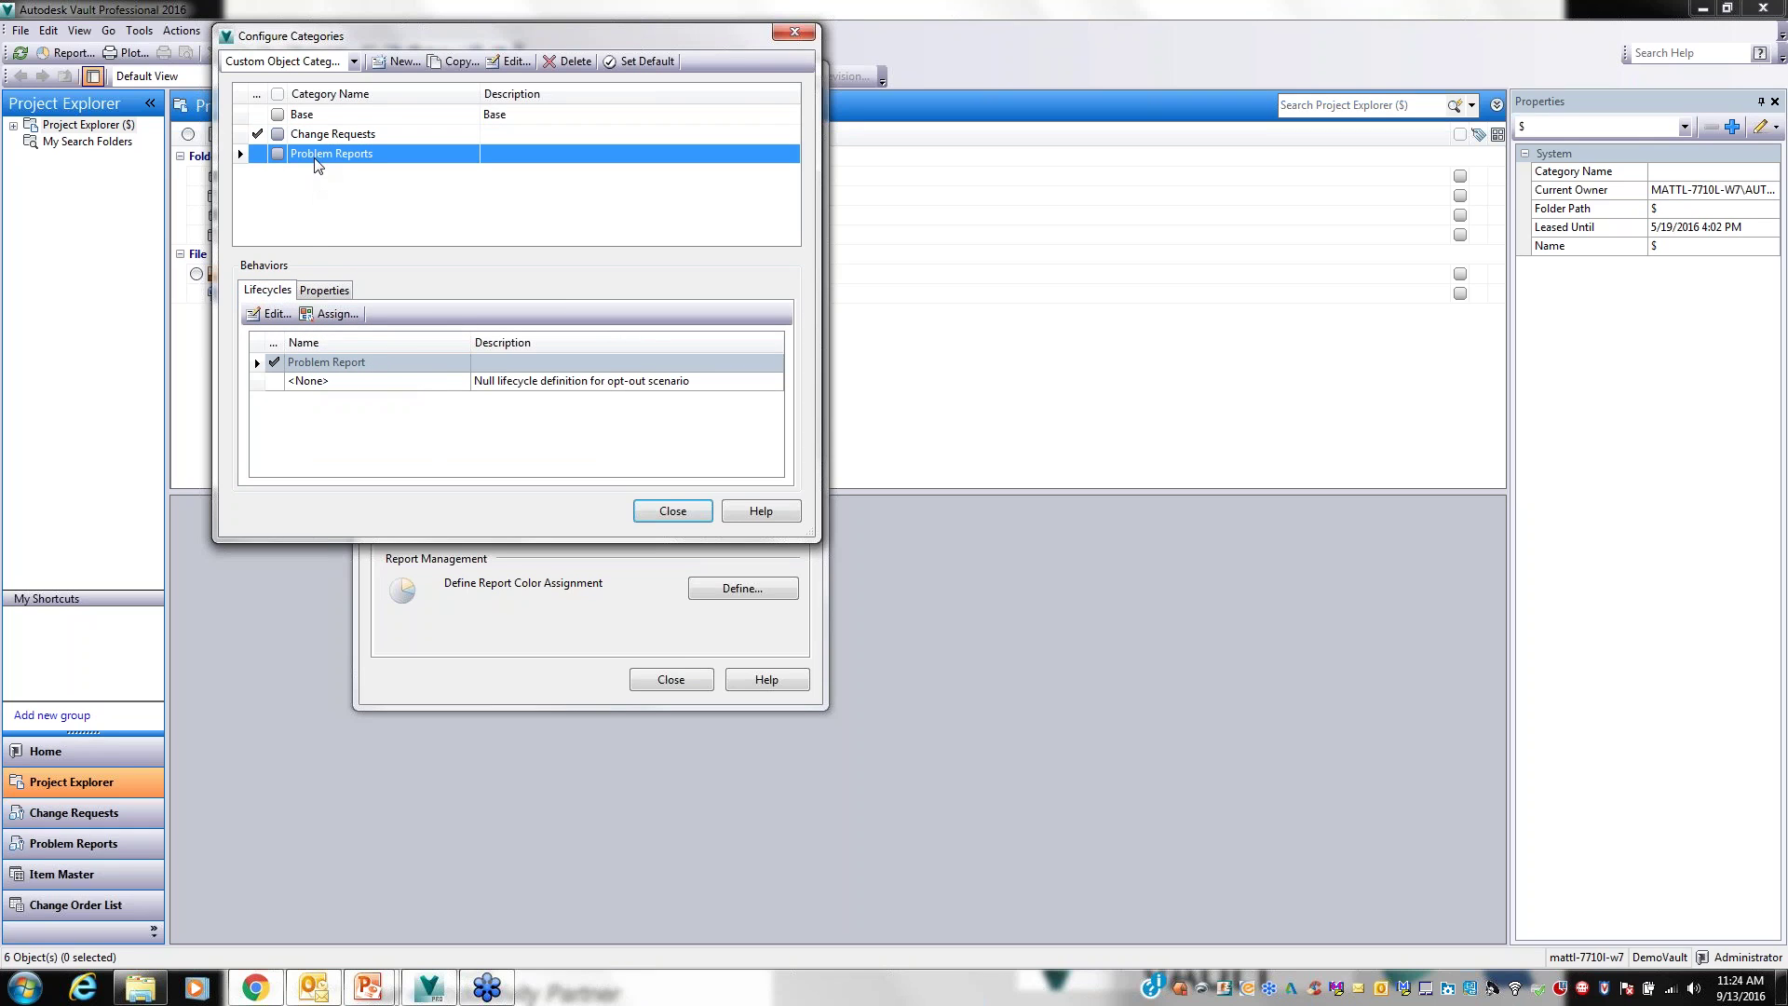
{"action": "left_click", "coordinate": [324, 291]}
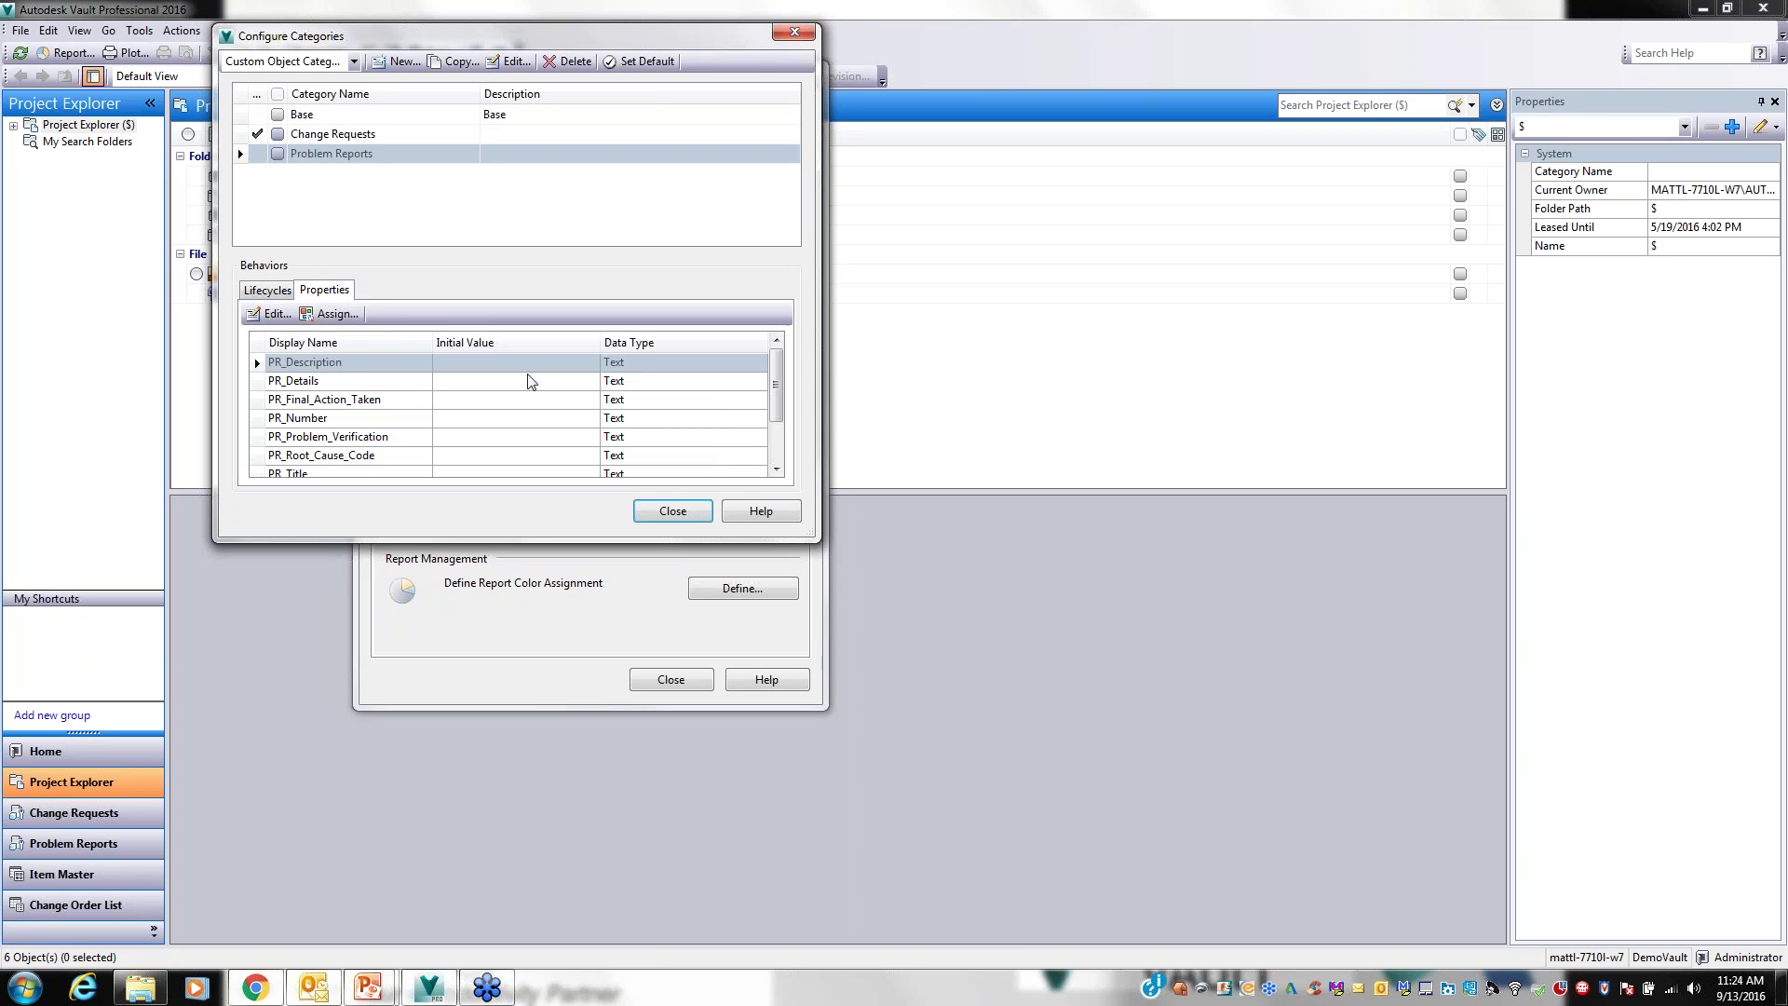
{"action": "left_click", "coordinate": [673, 512]}
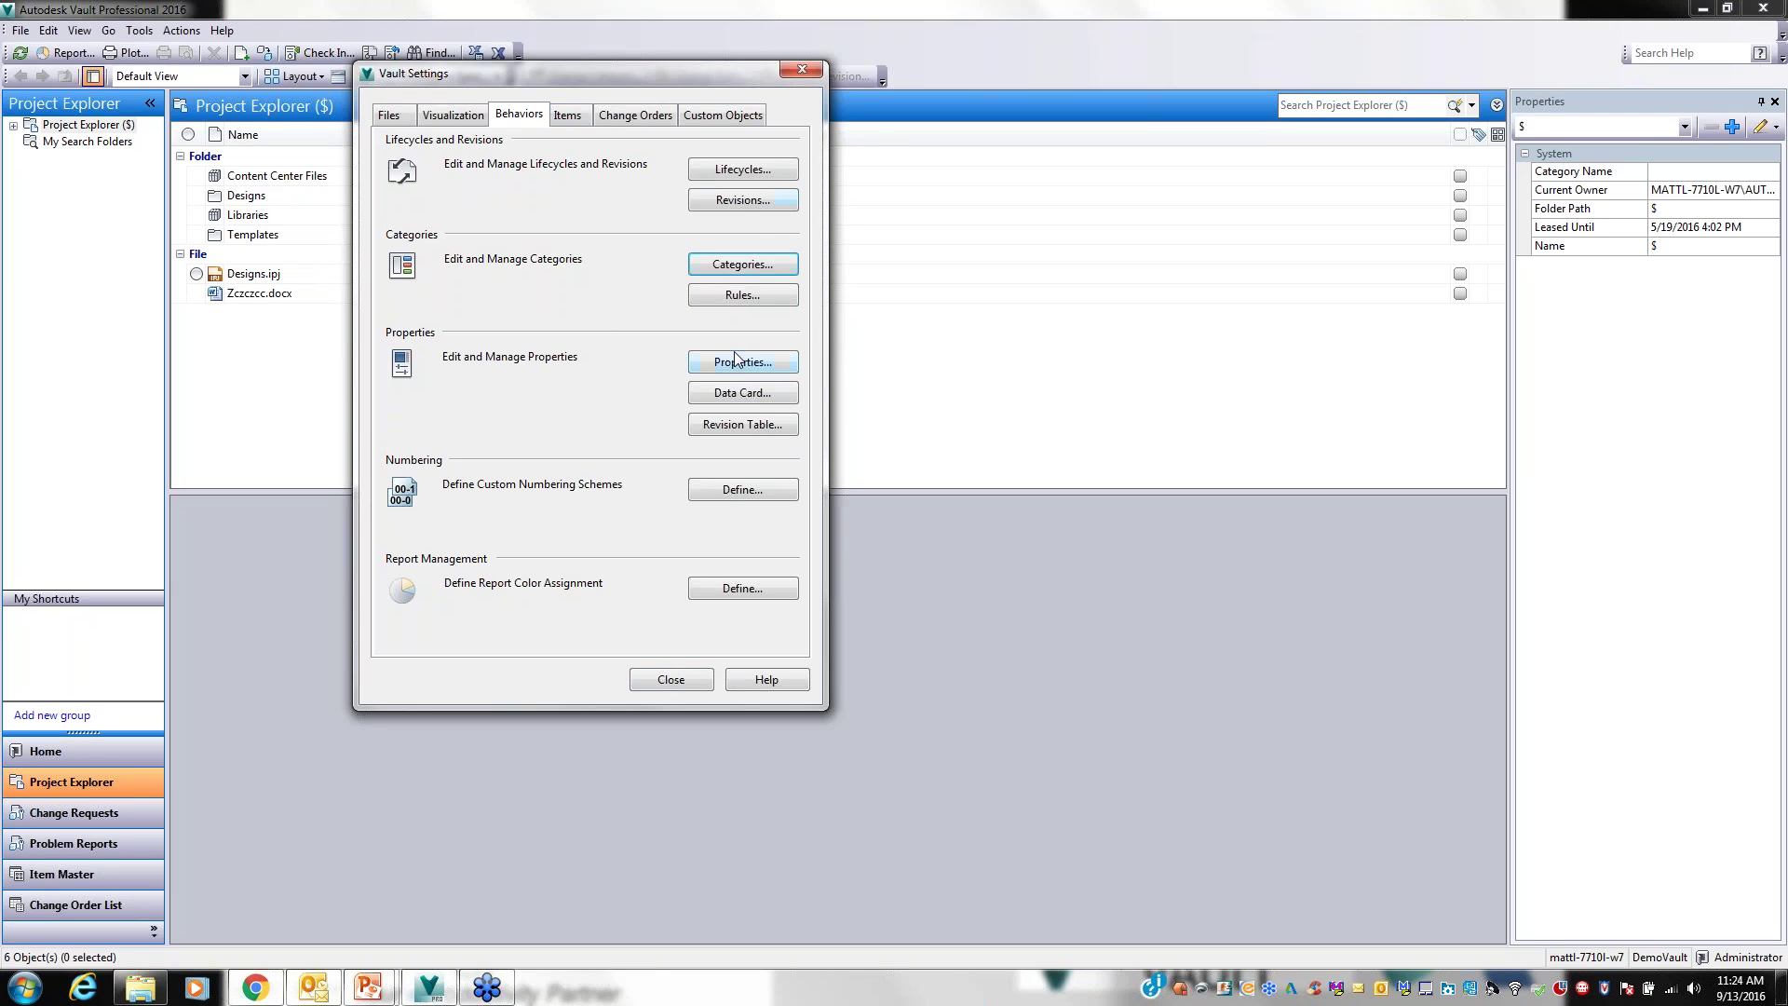
Open the vault's lifecycle definitions and compare the states of the Change Request and Problem Report lifecycles
{"action": "left_click", "coordinate": [727, 167]}
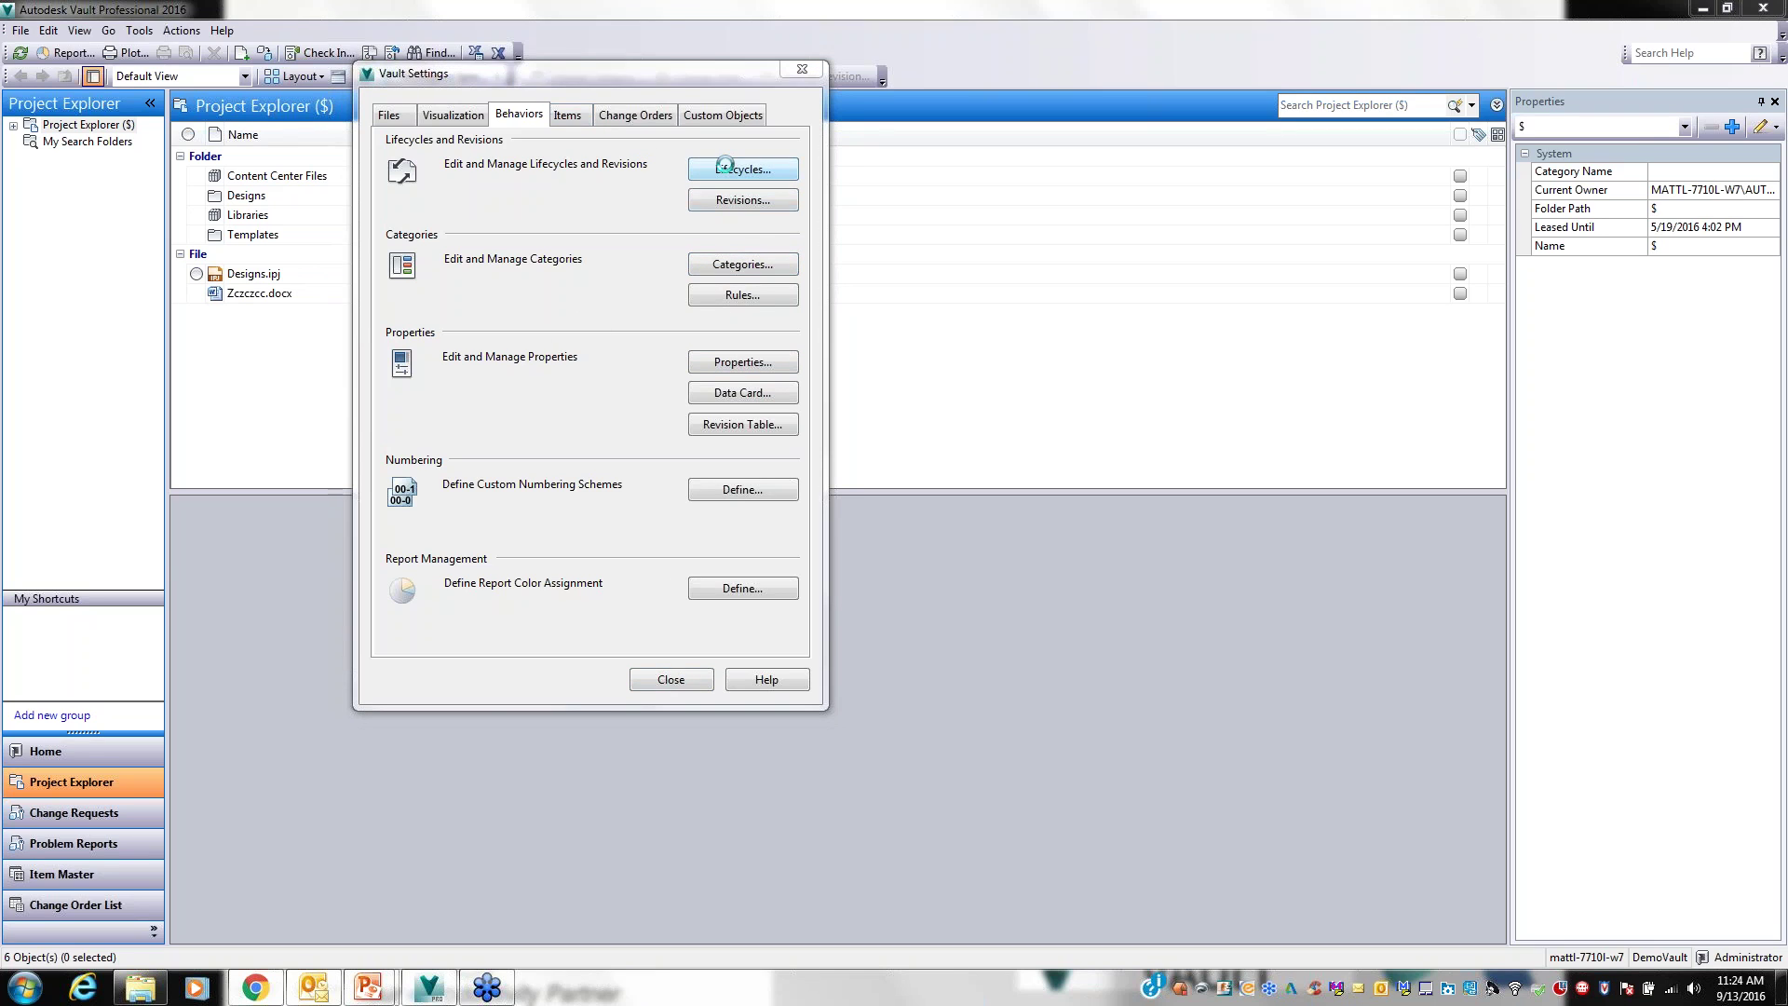
{"action": "left_click_drag", "start_coordinate": [327, 15], "coordinate": [557, 80]}
{"action": "left_click_drag", "start_coordinate": [881, 188], "coordinate": [881, 231]}
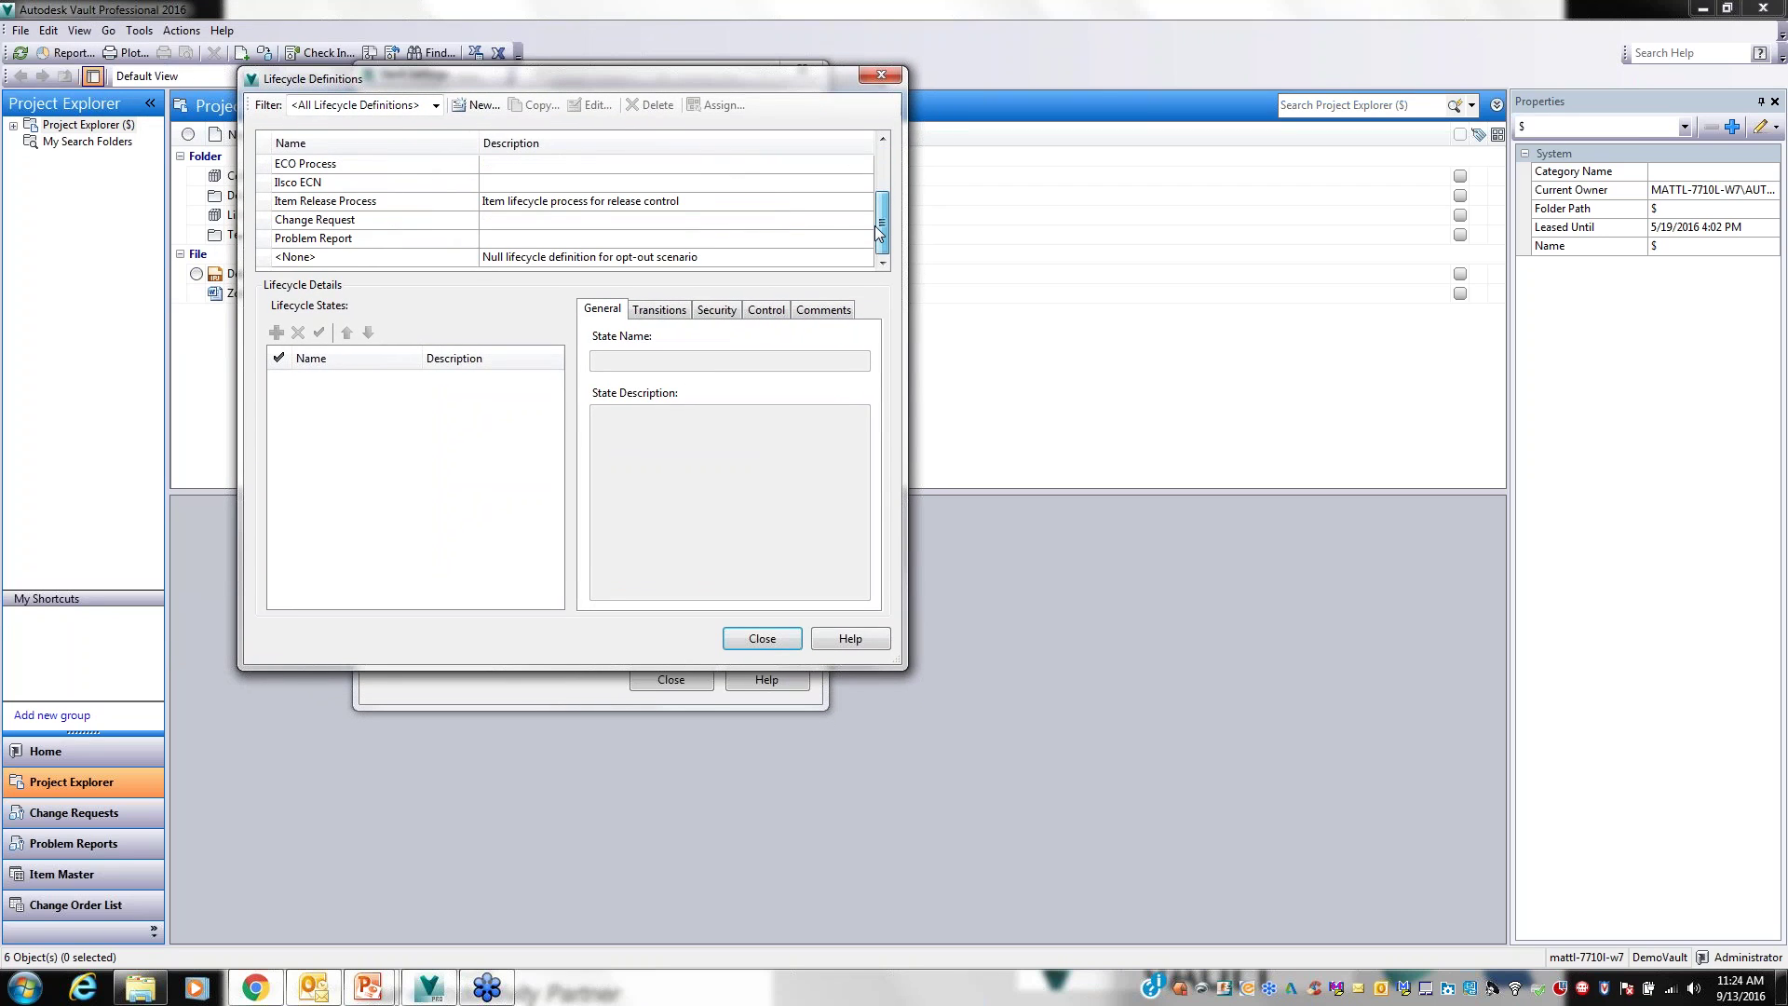
{"action": "left_click", "coordinate": [335, 221]}
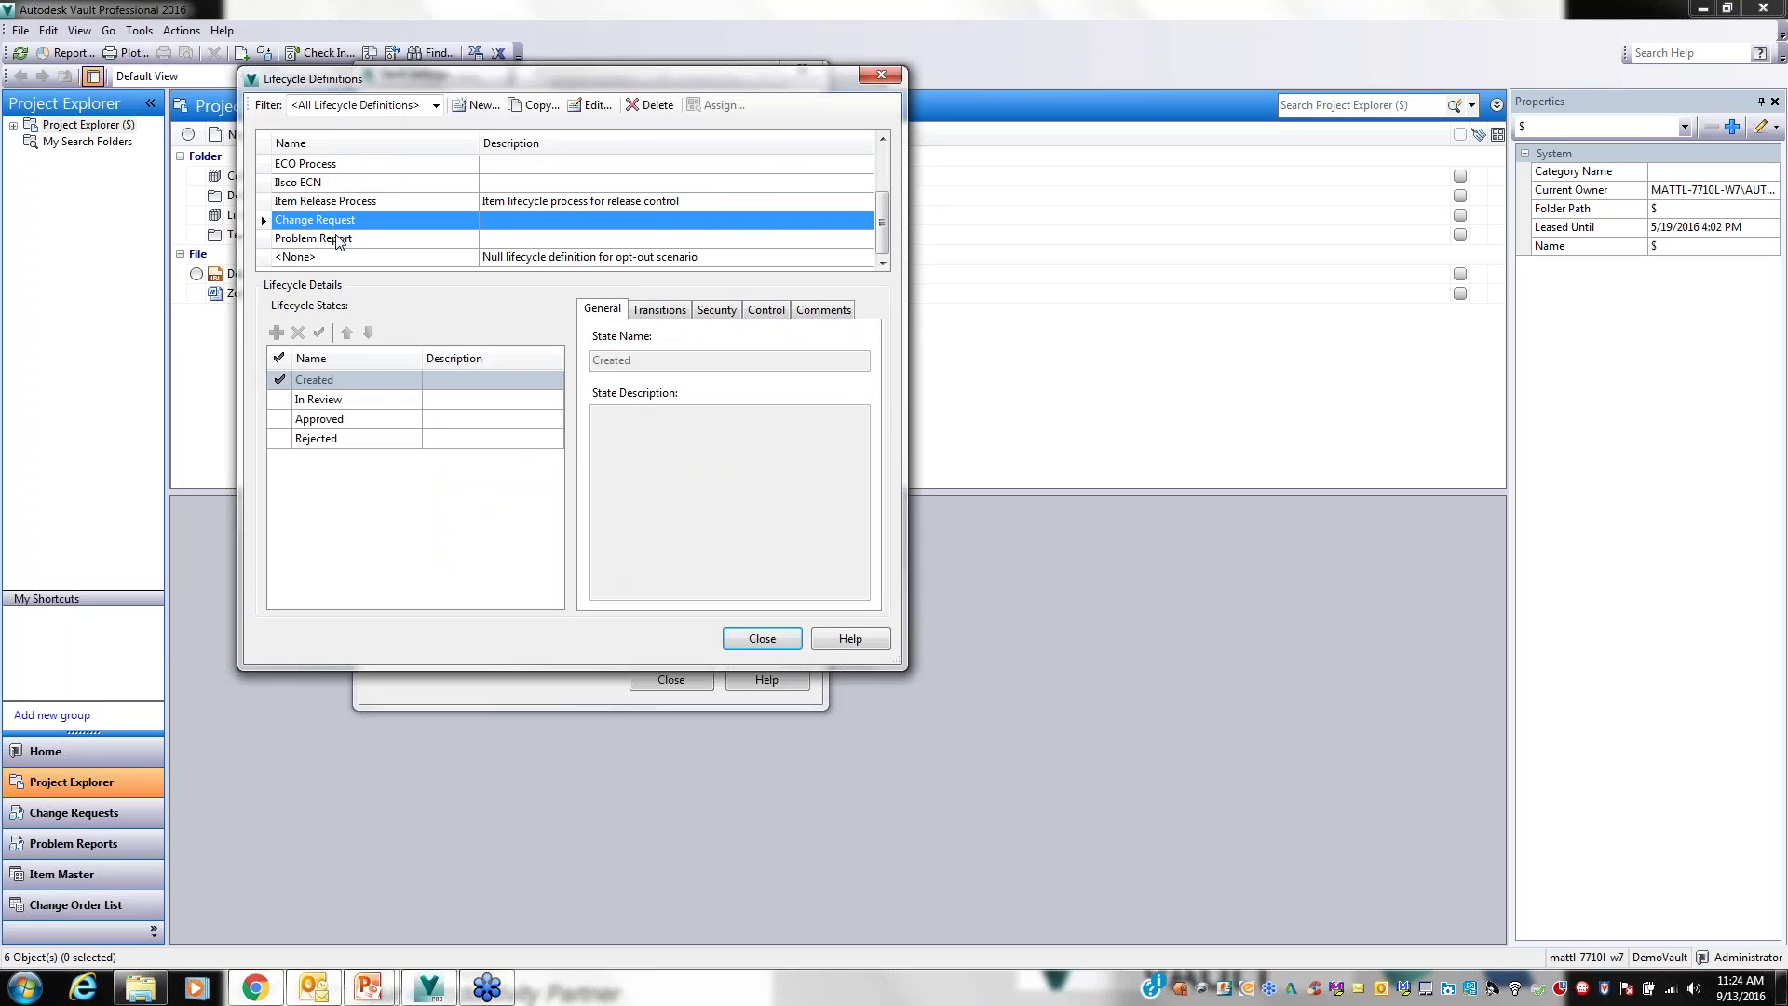
{"action": "left_click", "coordinate": [337, 240]}
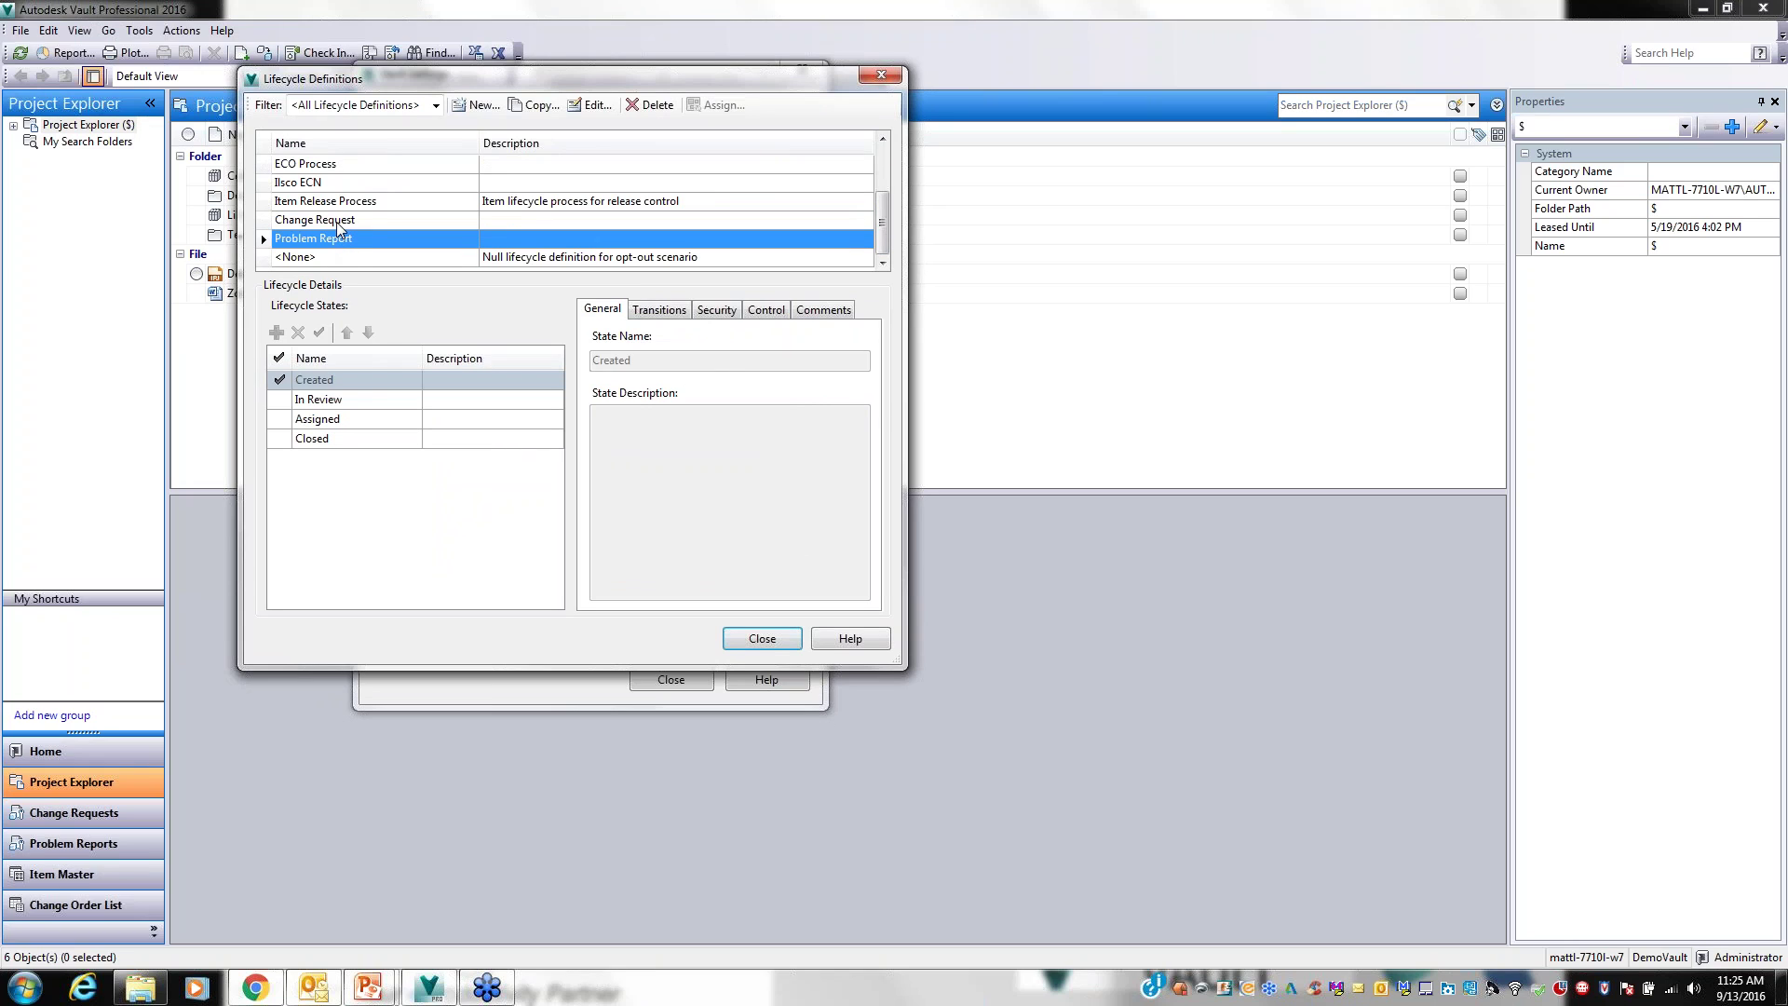
{"action": "left_click", "coordinate": [337, 224]}
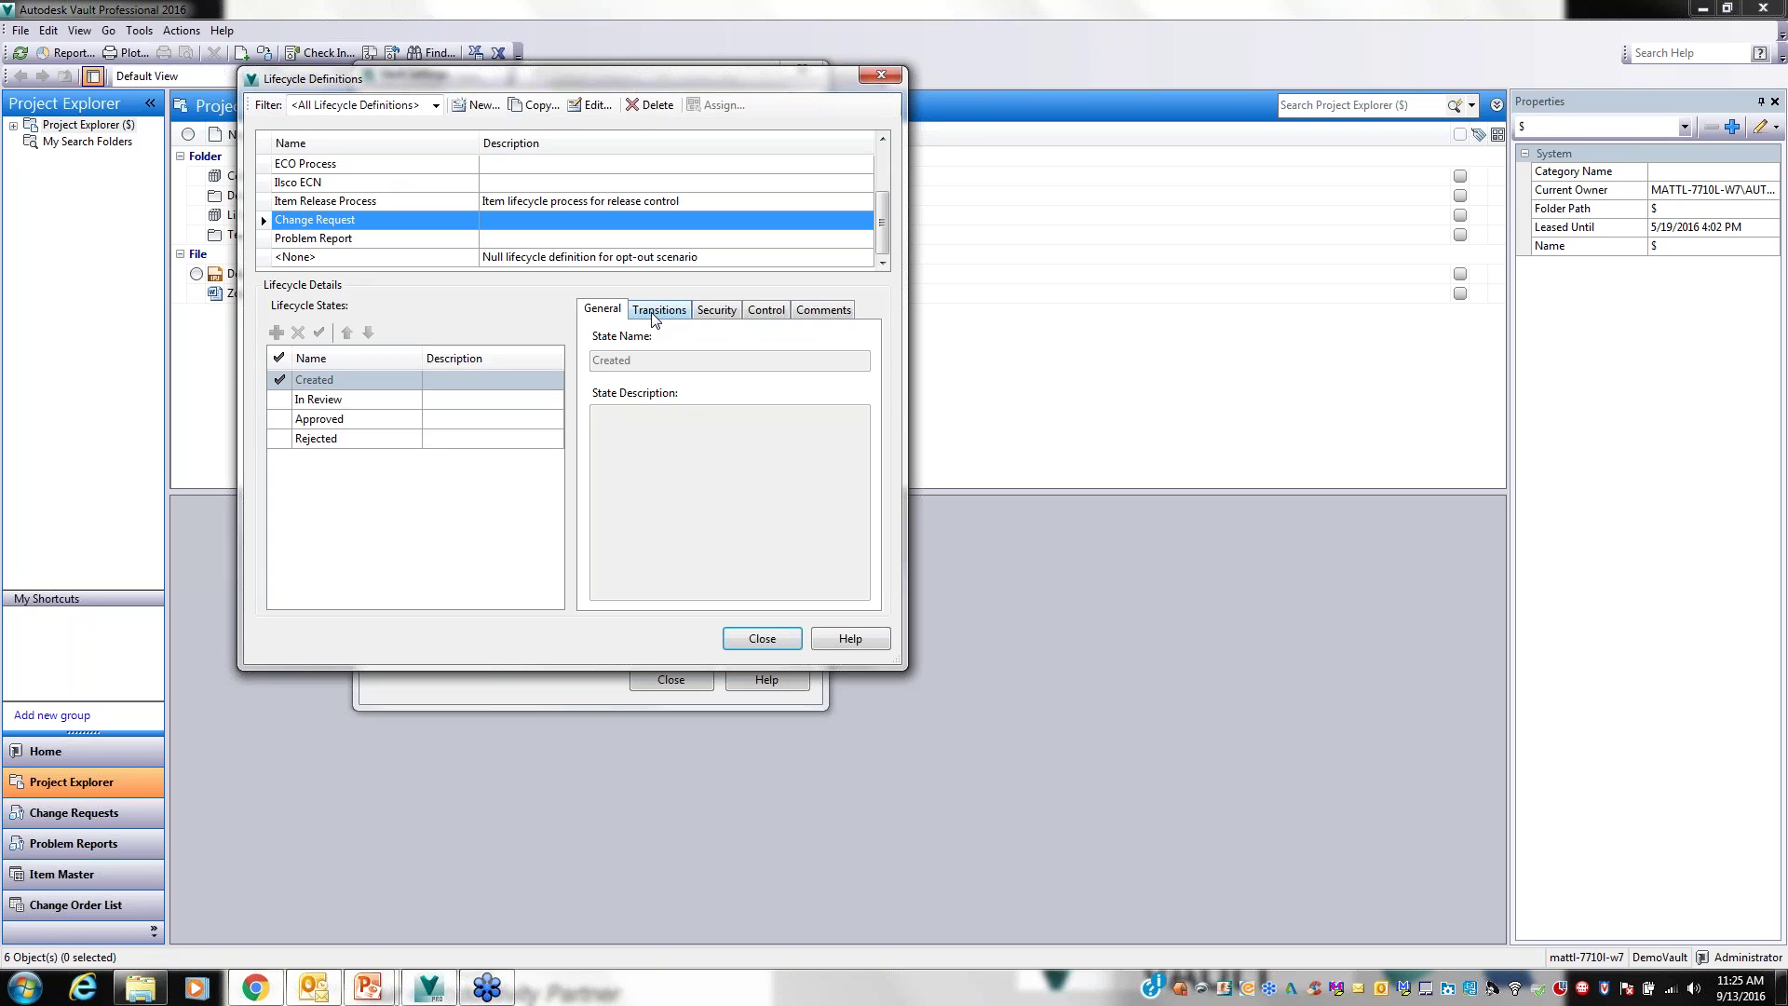
Examine the Change Request lifecycle's category assignment and the Created state's transitions, and leave the vault settings without changes
{"action": "left_click", "coordinate": [592, 104]}
{"action": "left_click_drag", "start_coordinate": [472, 216], "coordinate": [468, 76]}
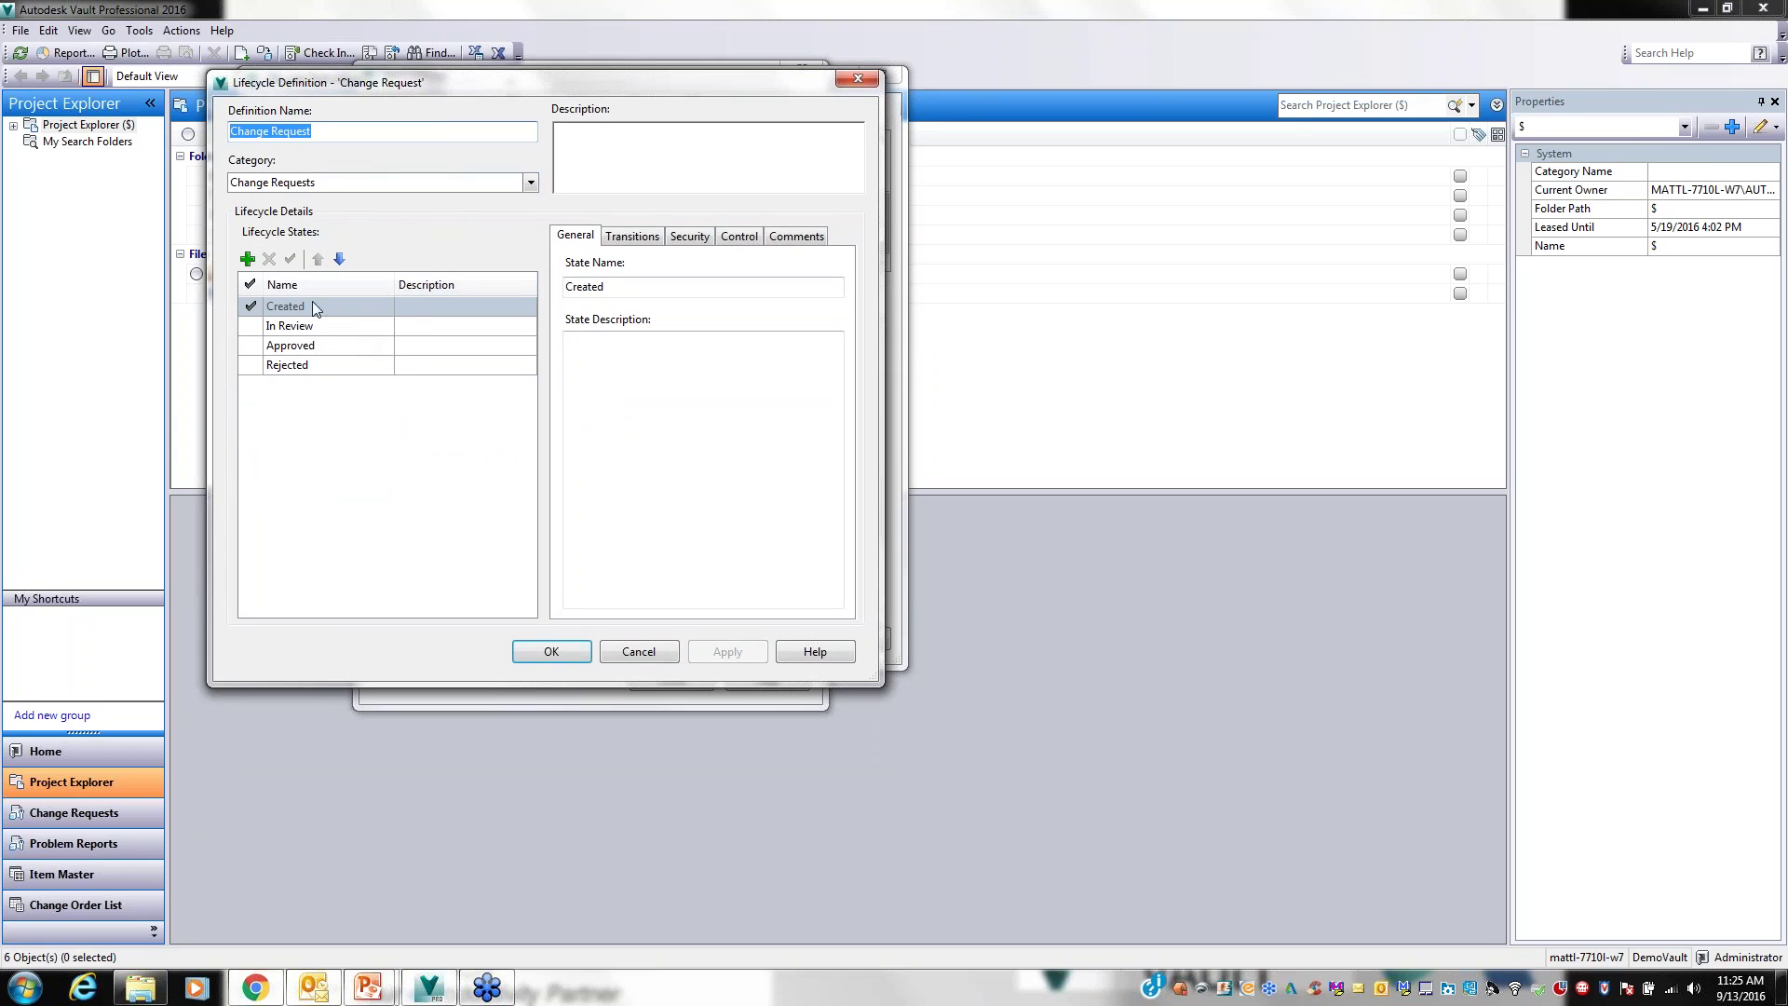
{"action": "left_click", "coordinate": [531, 183]}
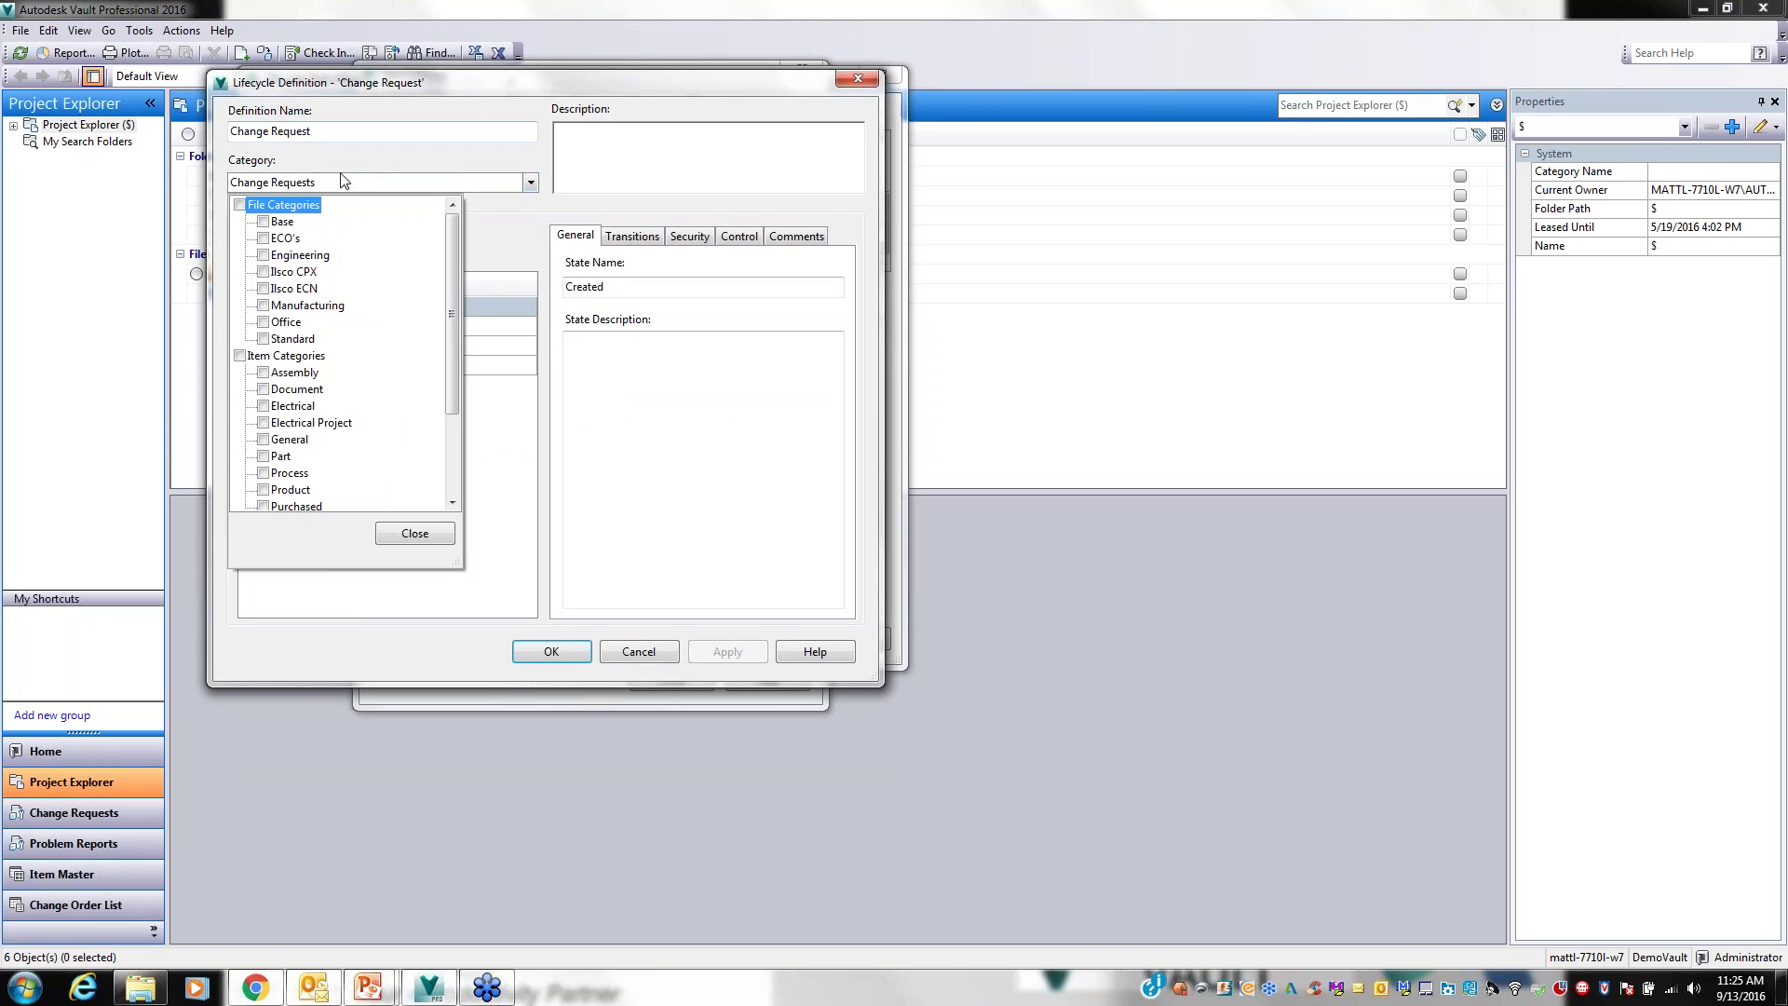
{"action": "left_click_drag", "start_coordinate": [451, 279], "coordinate": [449, 387]}
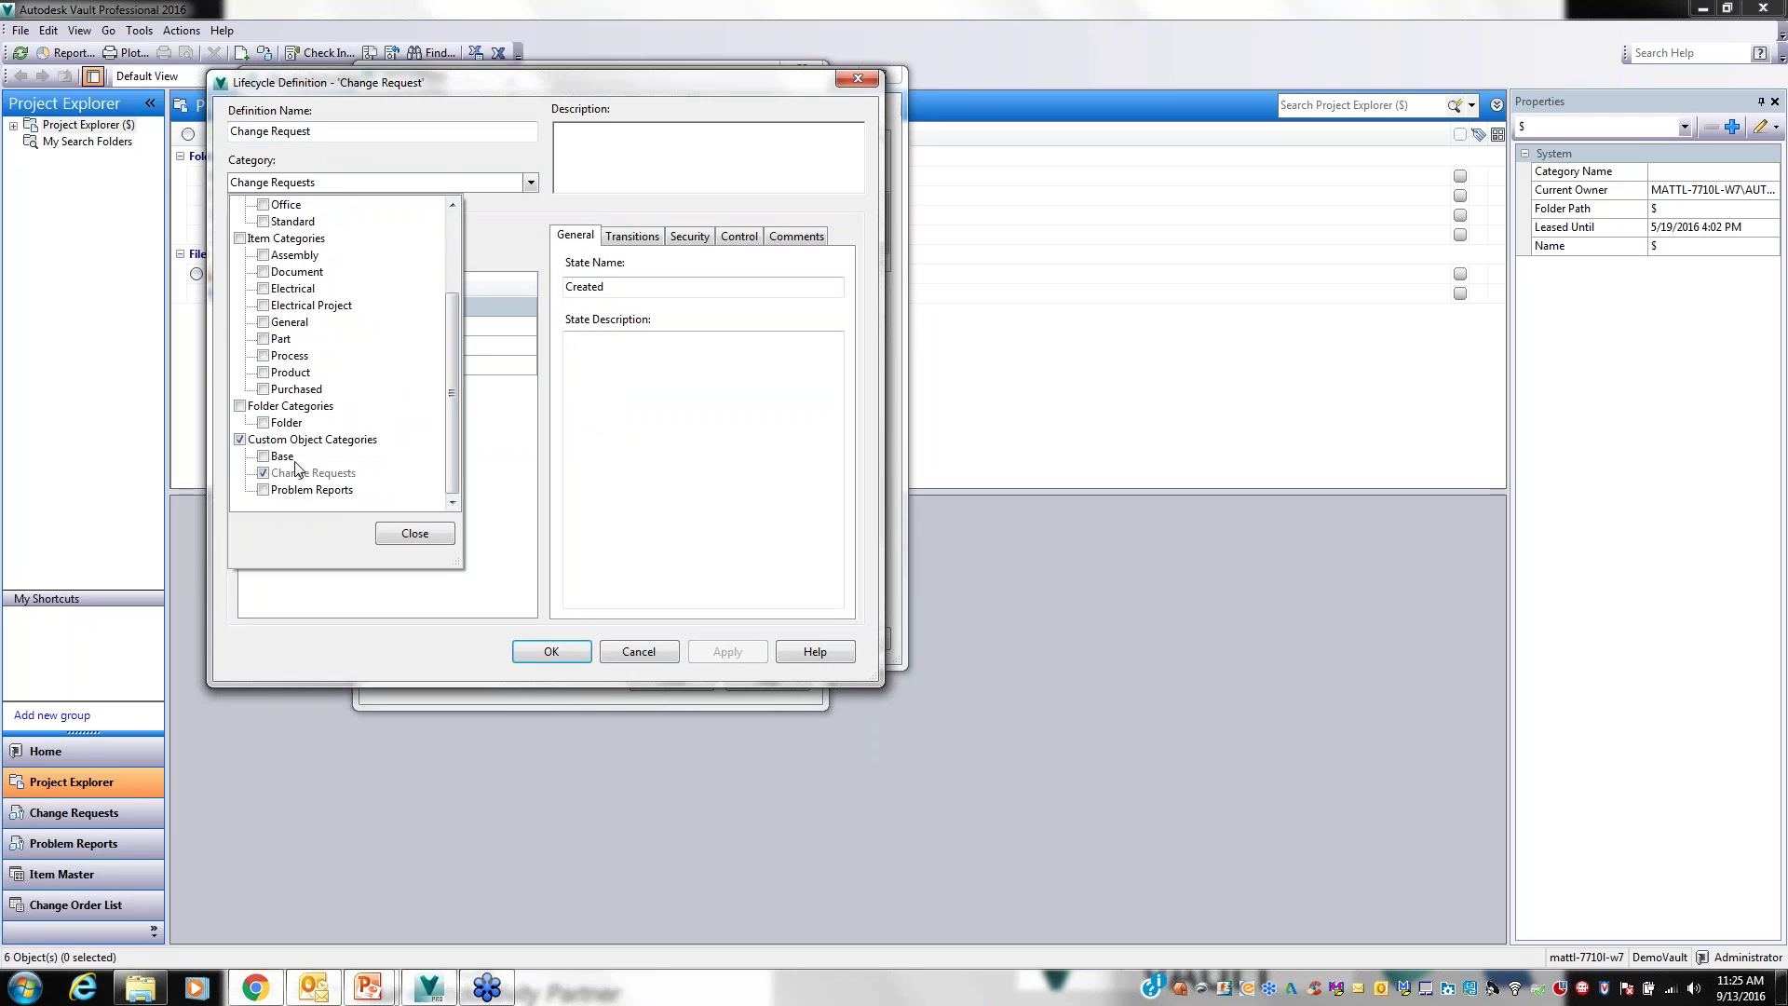
{"action": "left_click", "coordinate": [418, 532]}
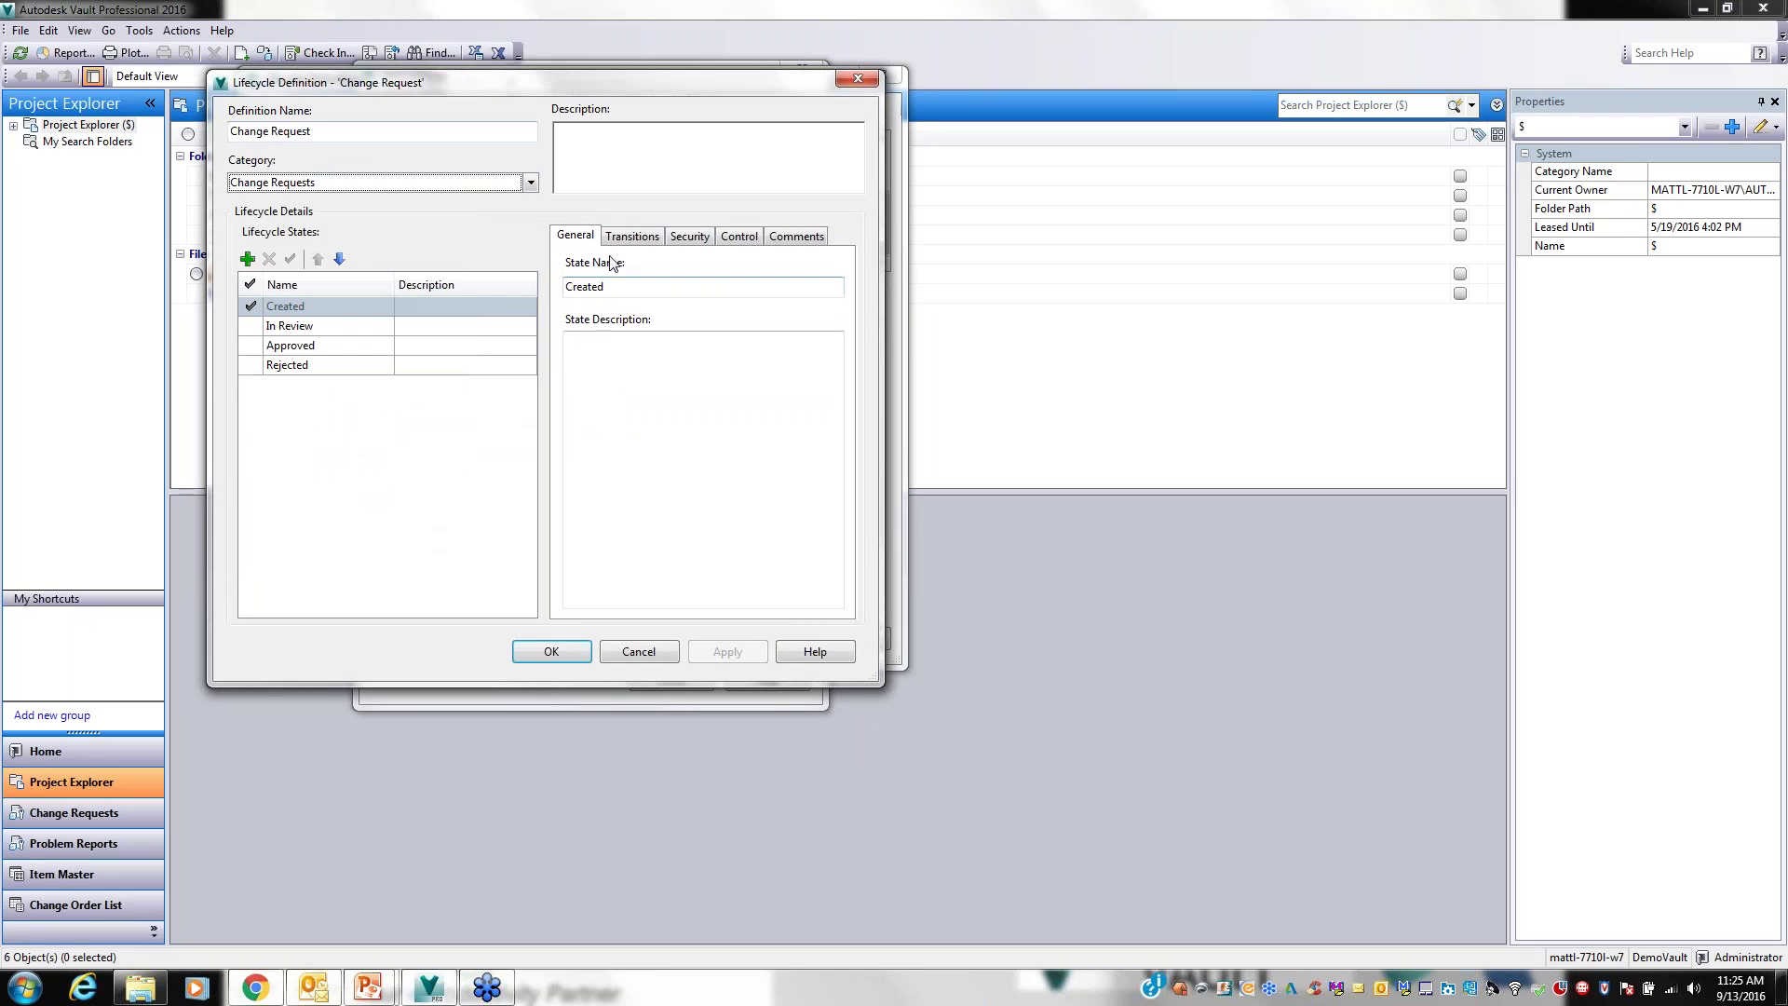
{"action": "left_click", "coordinate": [639, 236]}
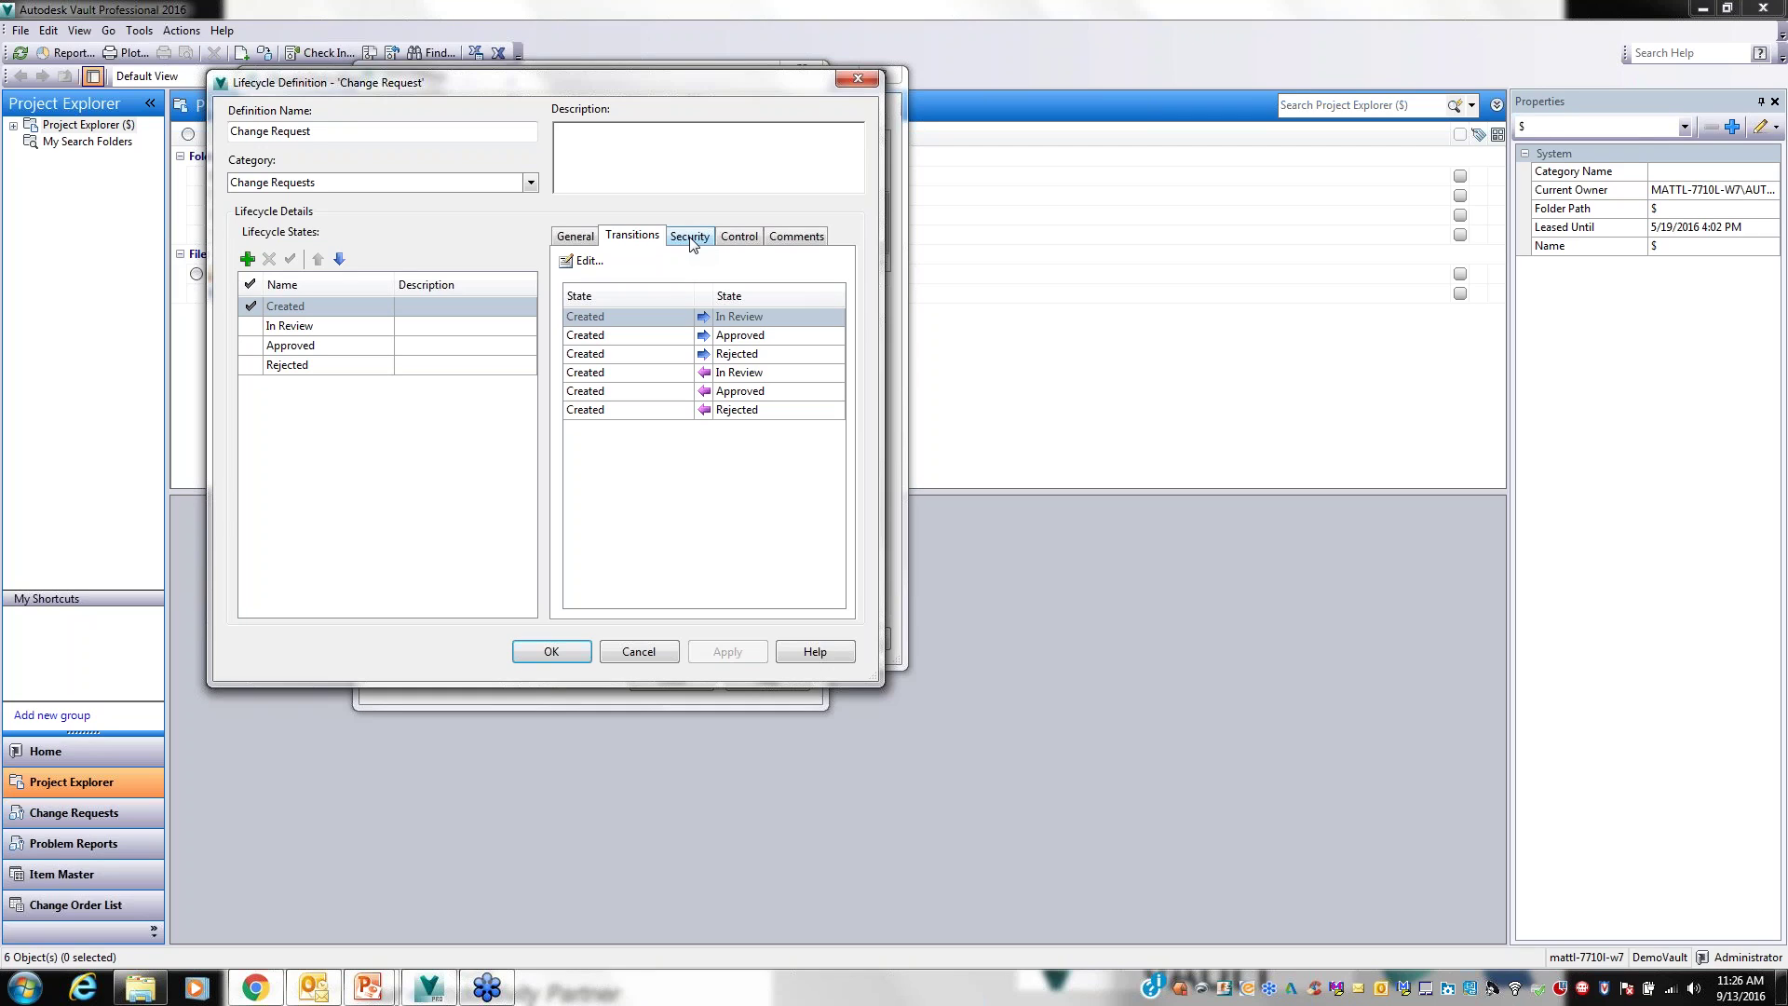
{"action": "left_click", "coordinate": [639, 650]}
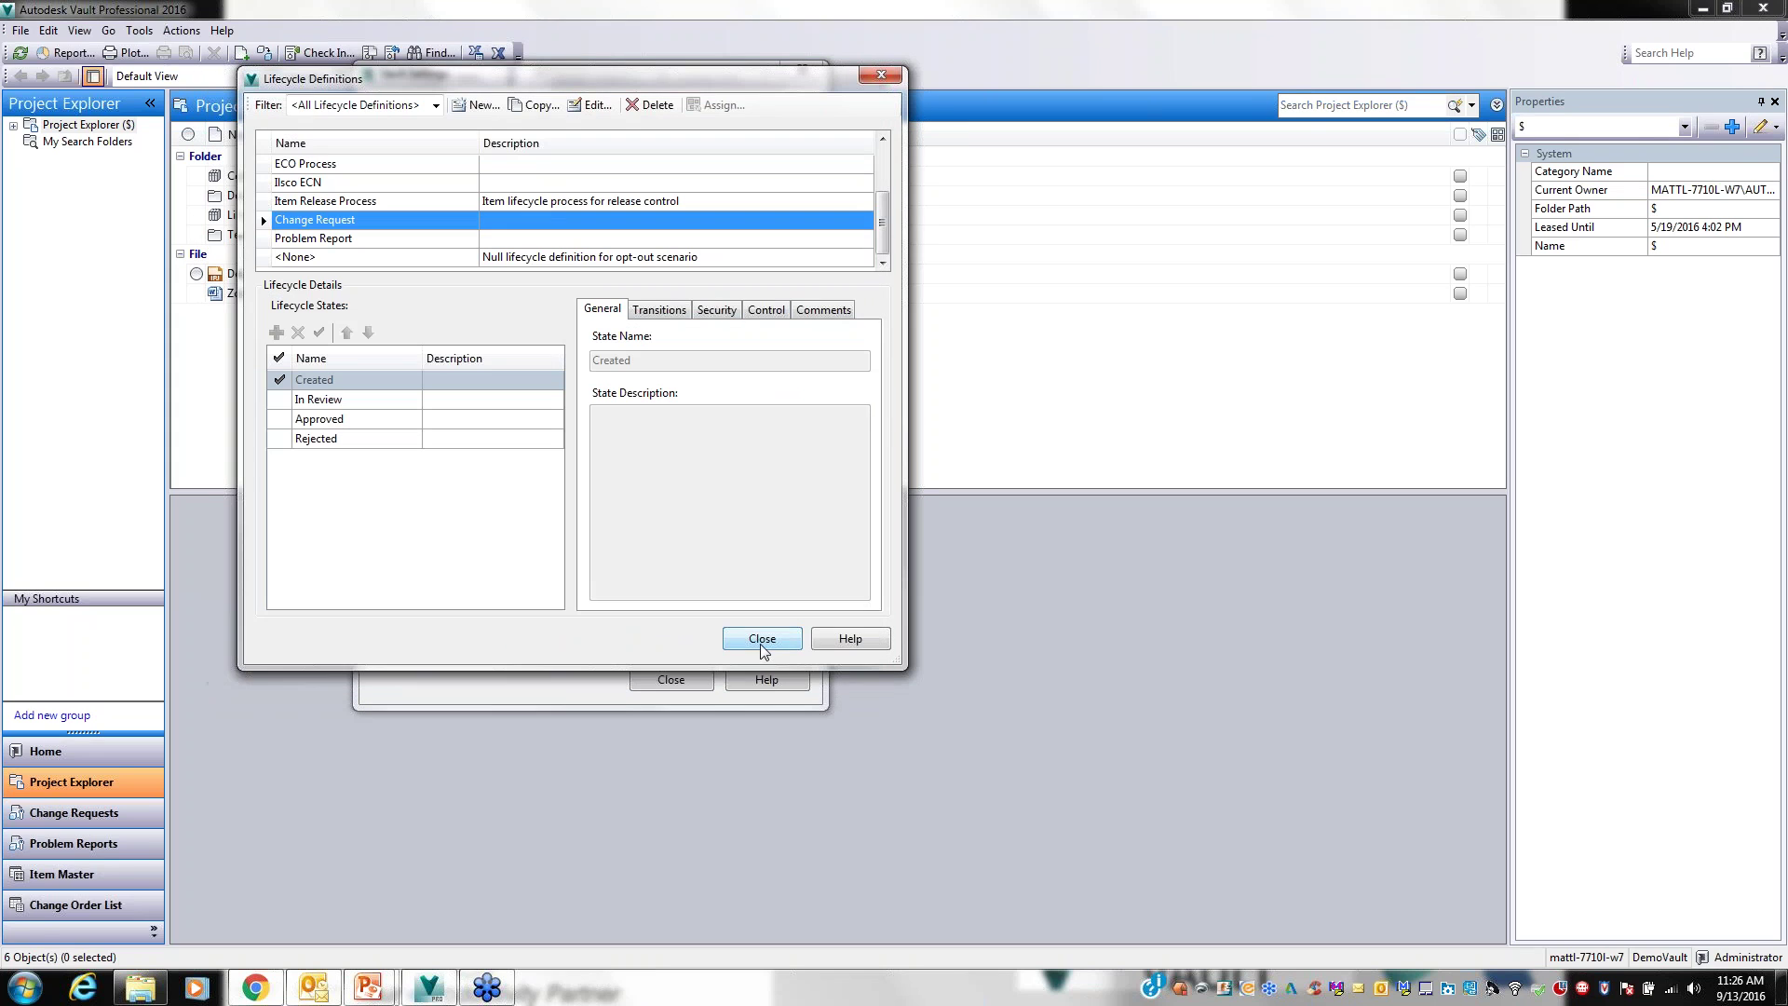
{"action": "left_click", "coordinate": [761, 643]}
{"action": "left_click", "coordinate": [673, 678]}
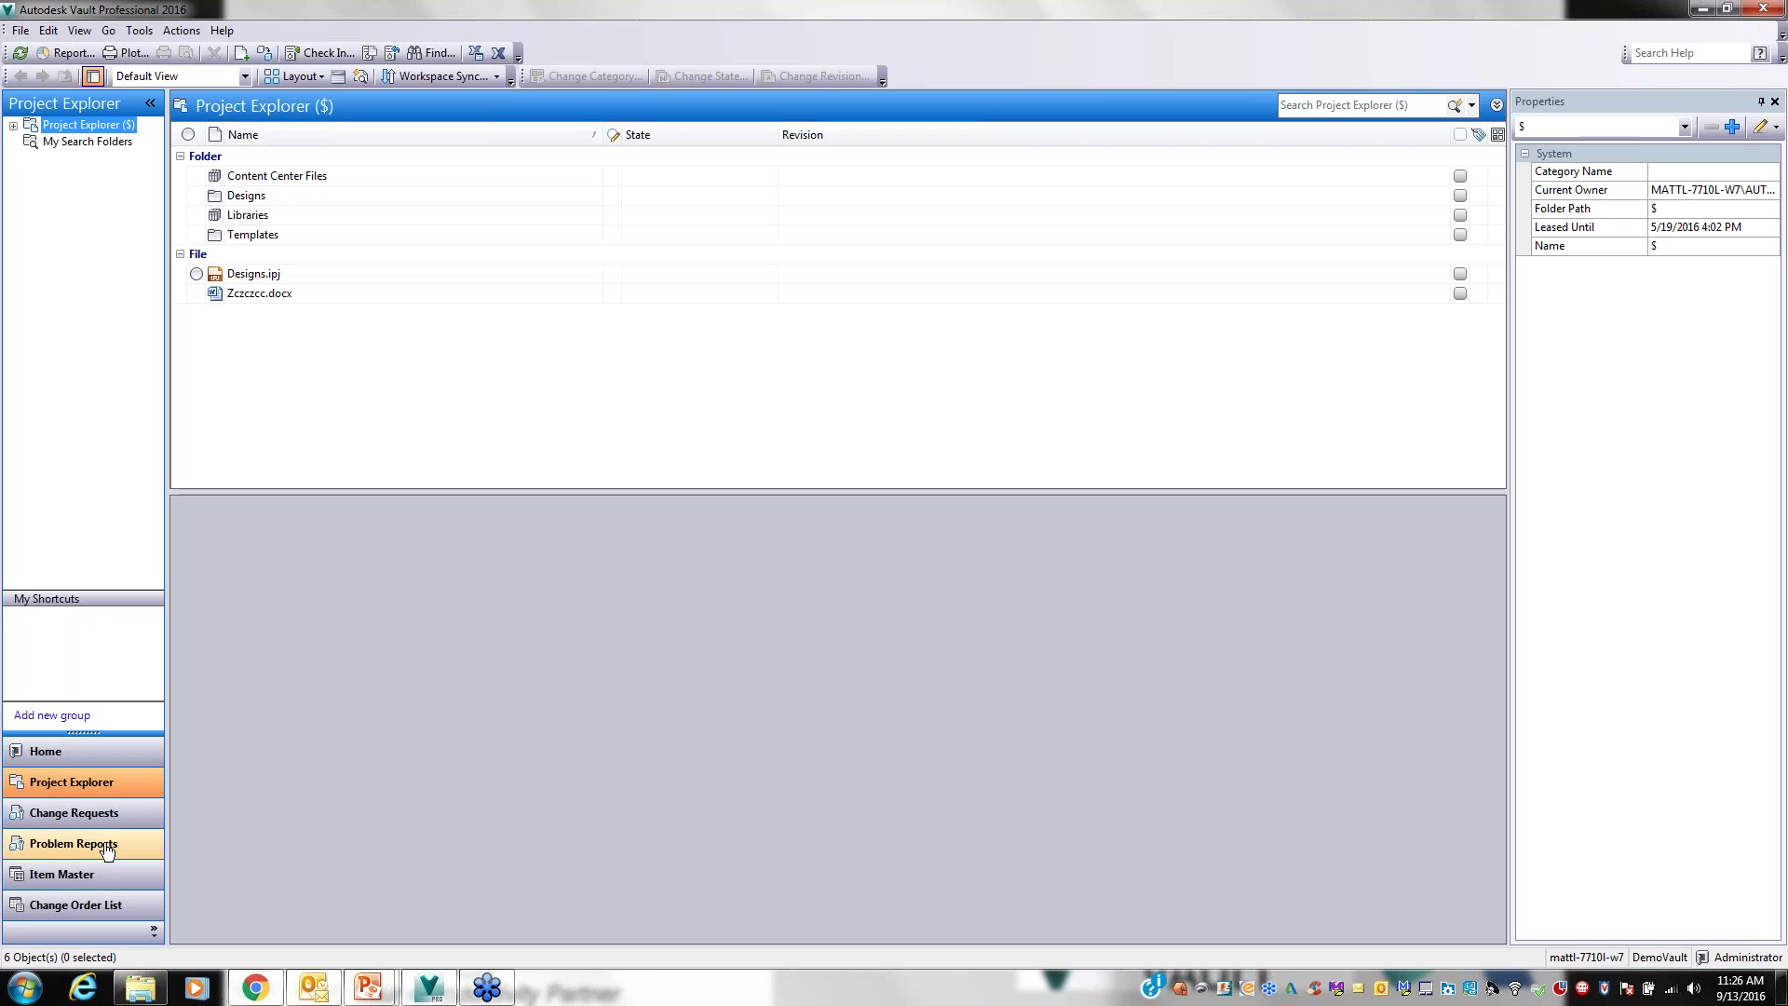
Narrow the State column of the problem reports list, and view the properties of PR-0001 and the change requests list
{"action": "left_click", "coordinate": [74, 843]}
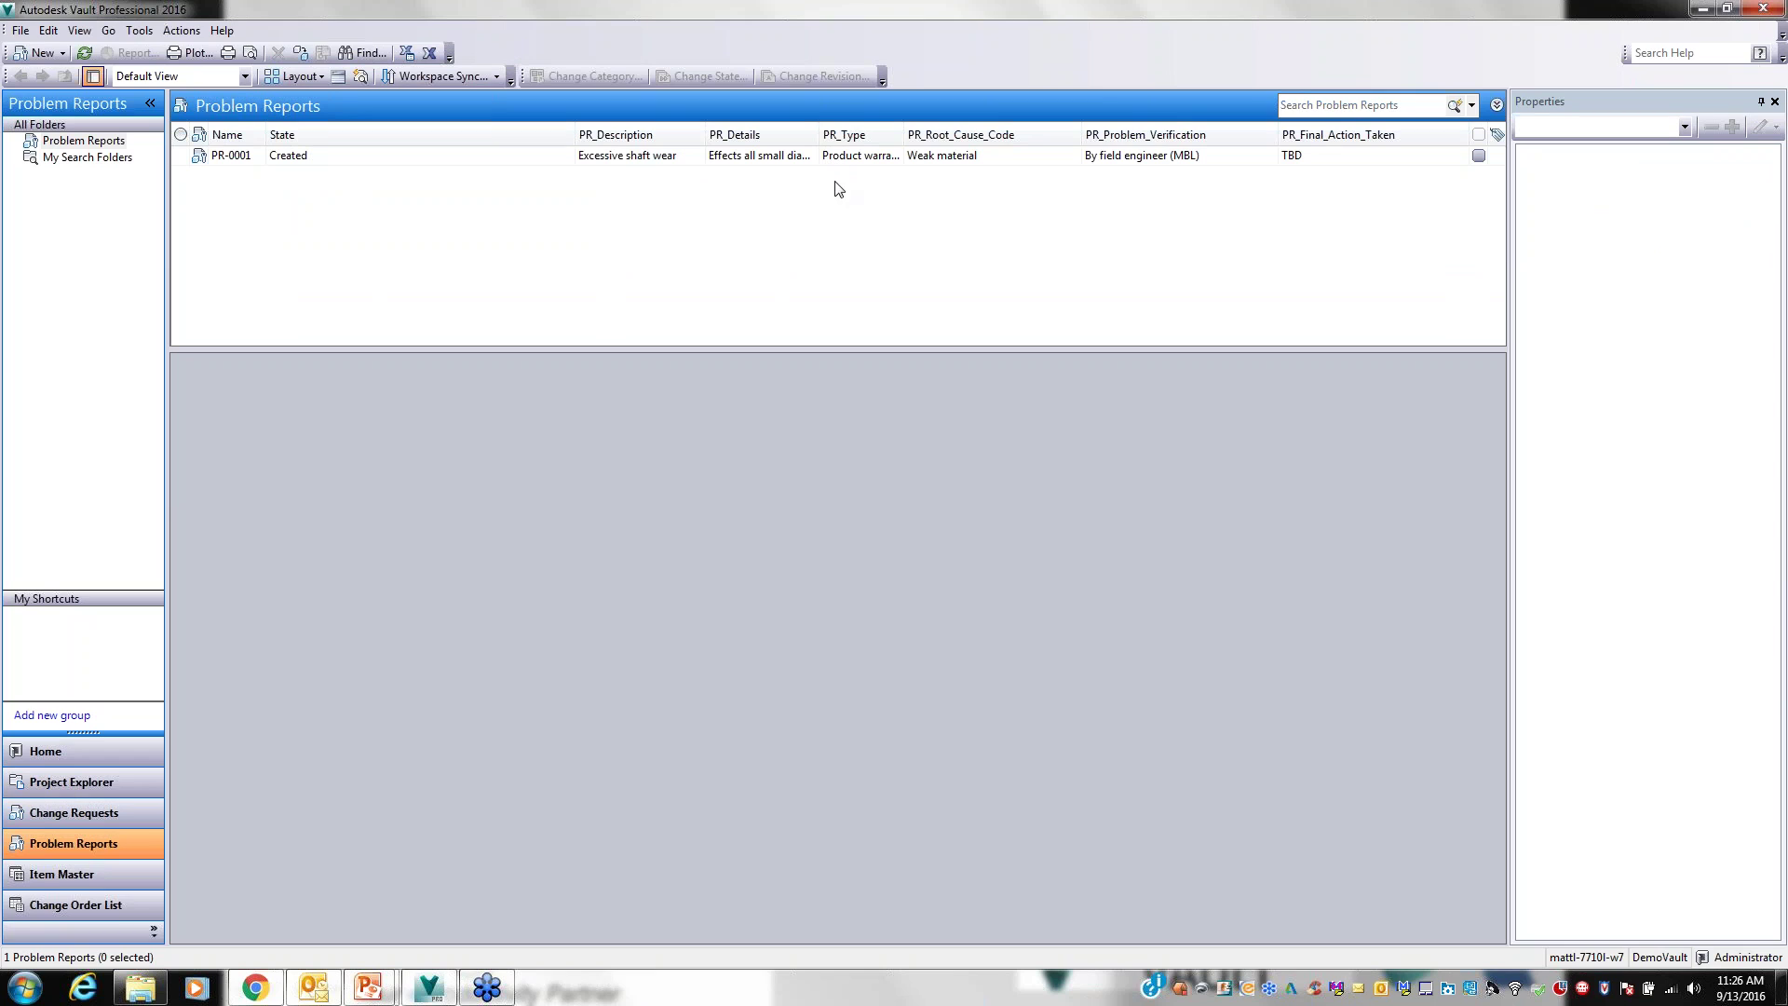
{"action": "left_click_drag", "start_coordinate": [571, 139], "coordinate": [386, 139]}
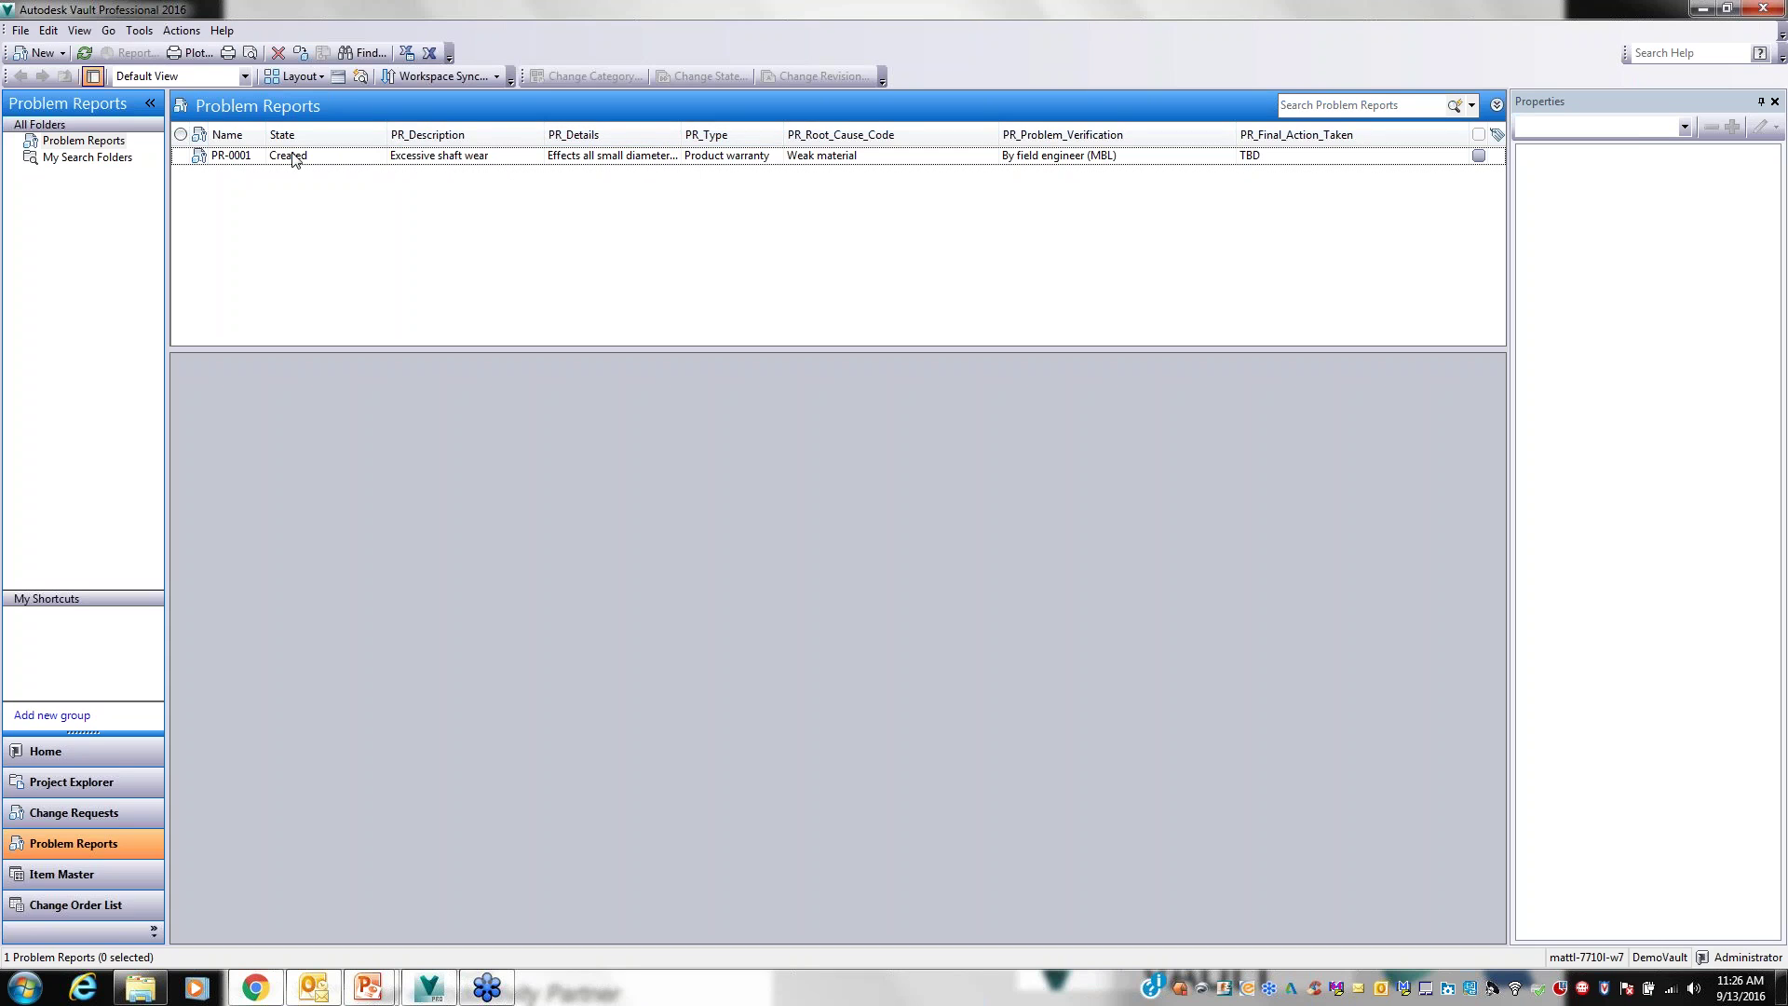
{"action": "left_click", "coordinate": [521, 156]}
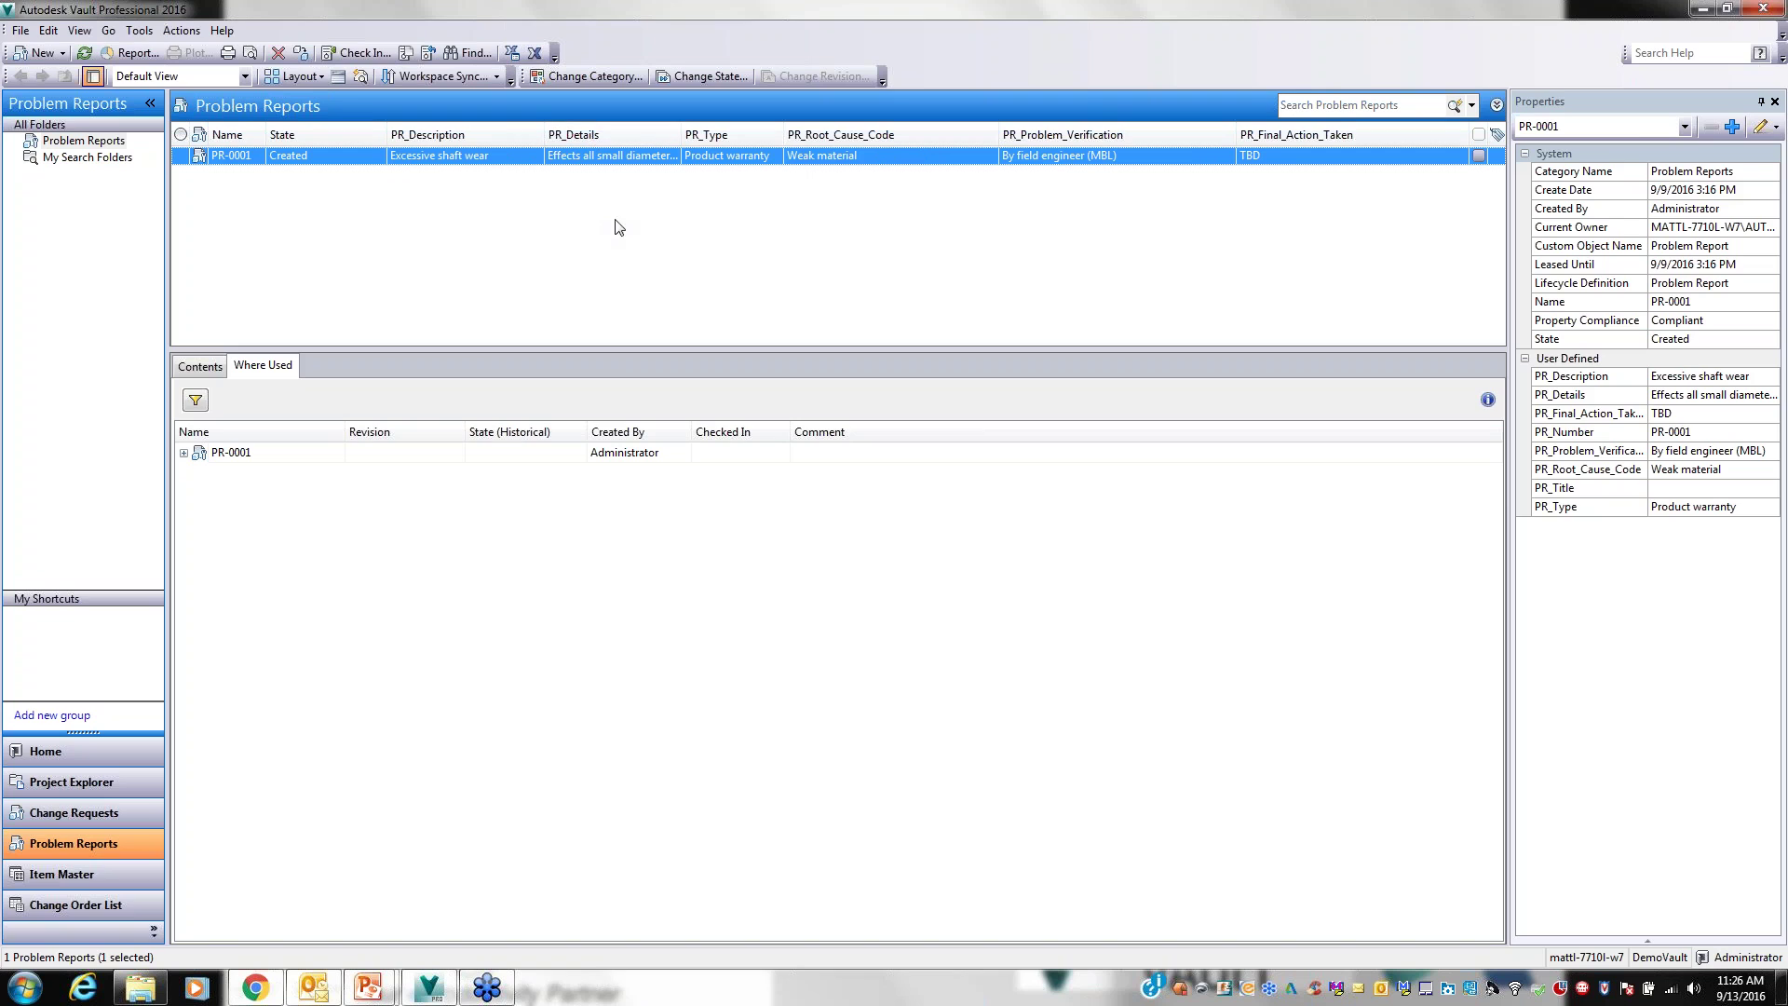
{"action": "left_click", "coordinate": [74, 813]}
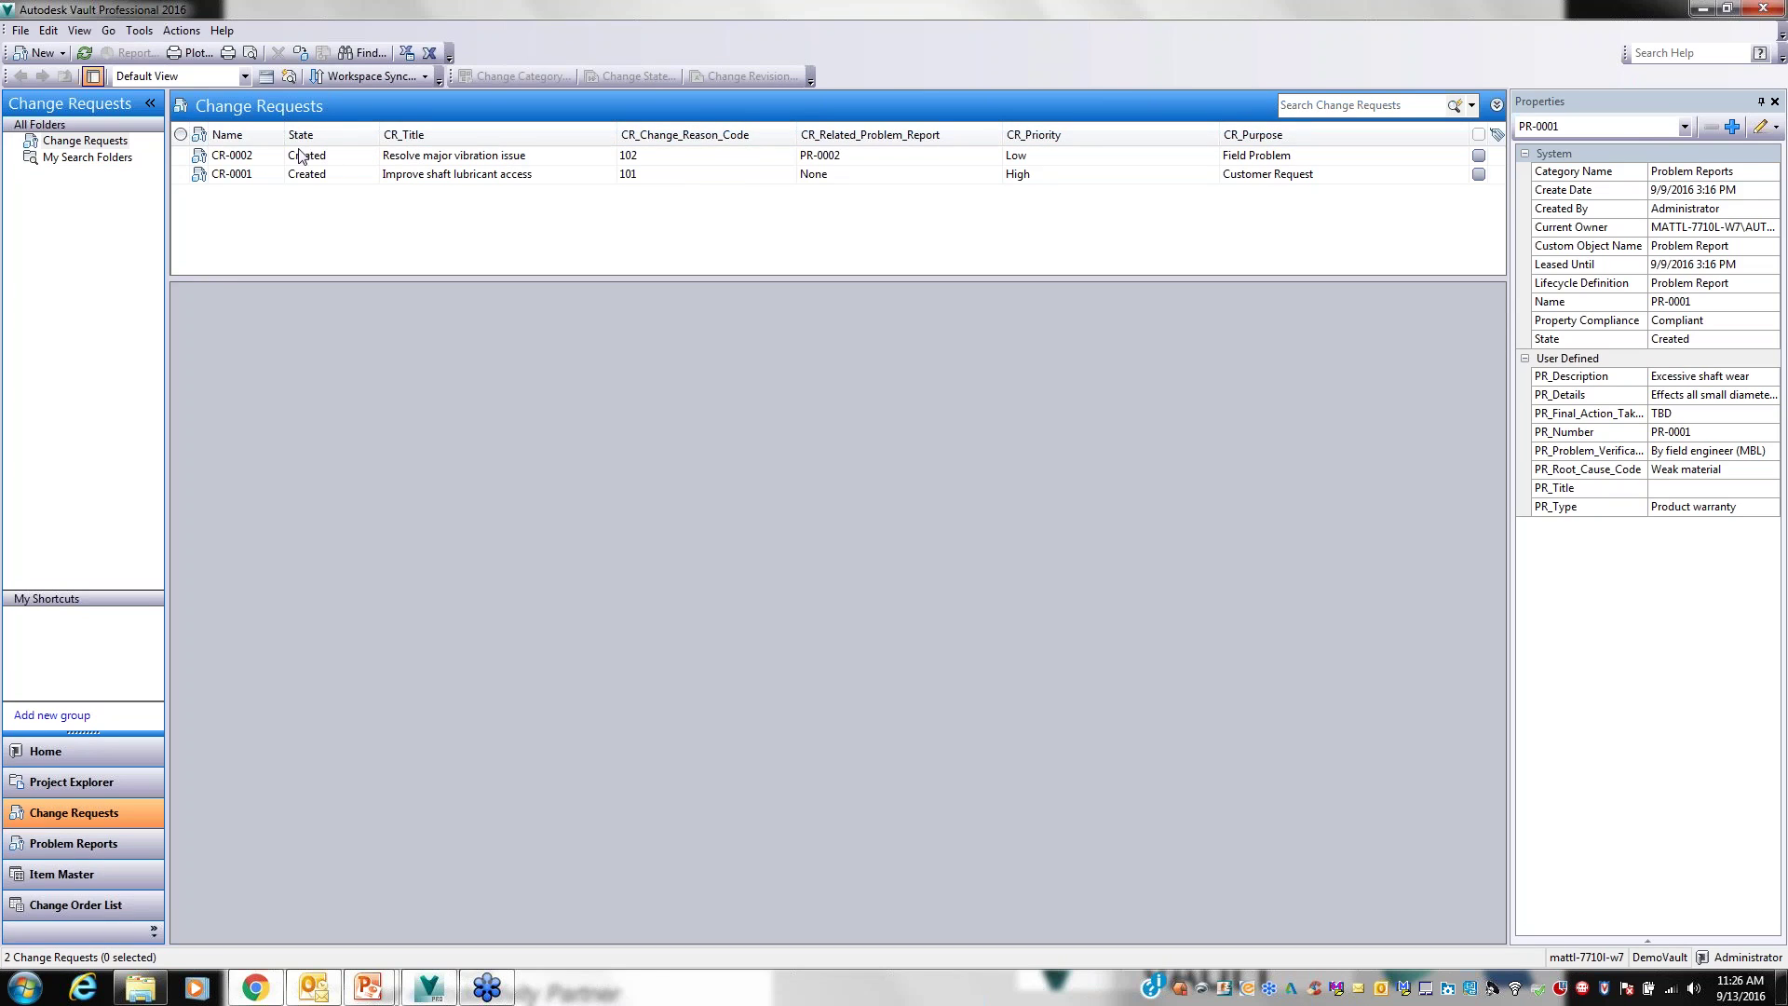
Create a new problem report named PR-0002 in the Problem Reports list
{"action": "left_click", "coordinate": [74, 843]}
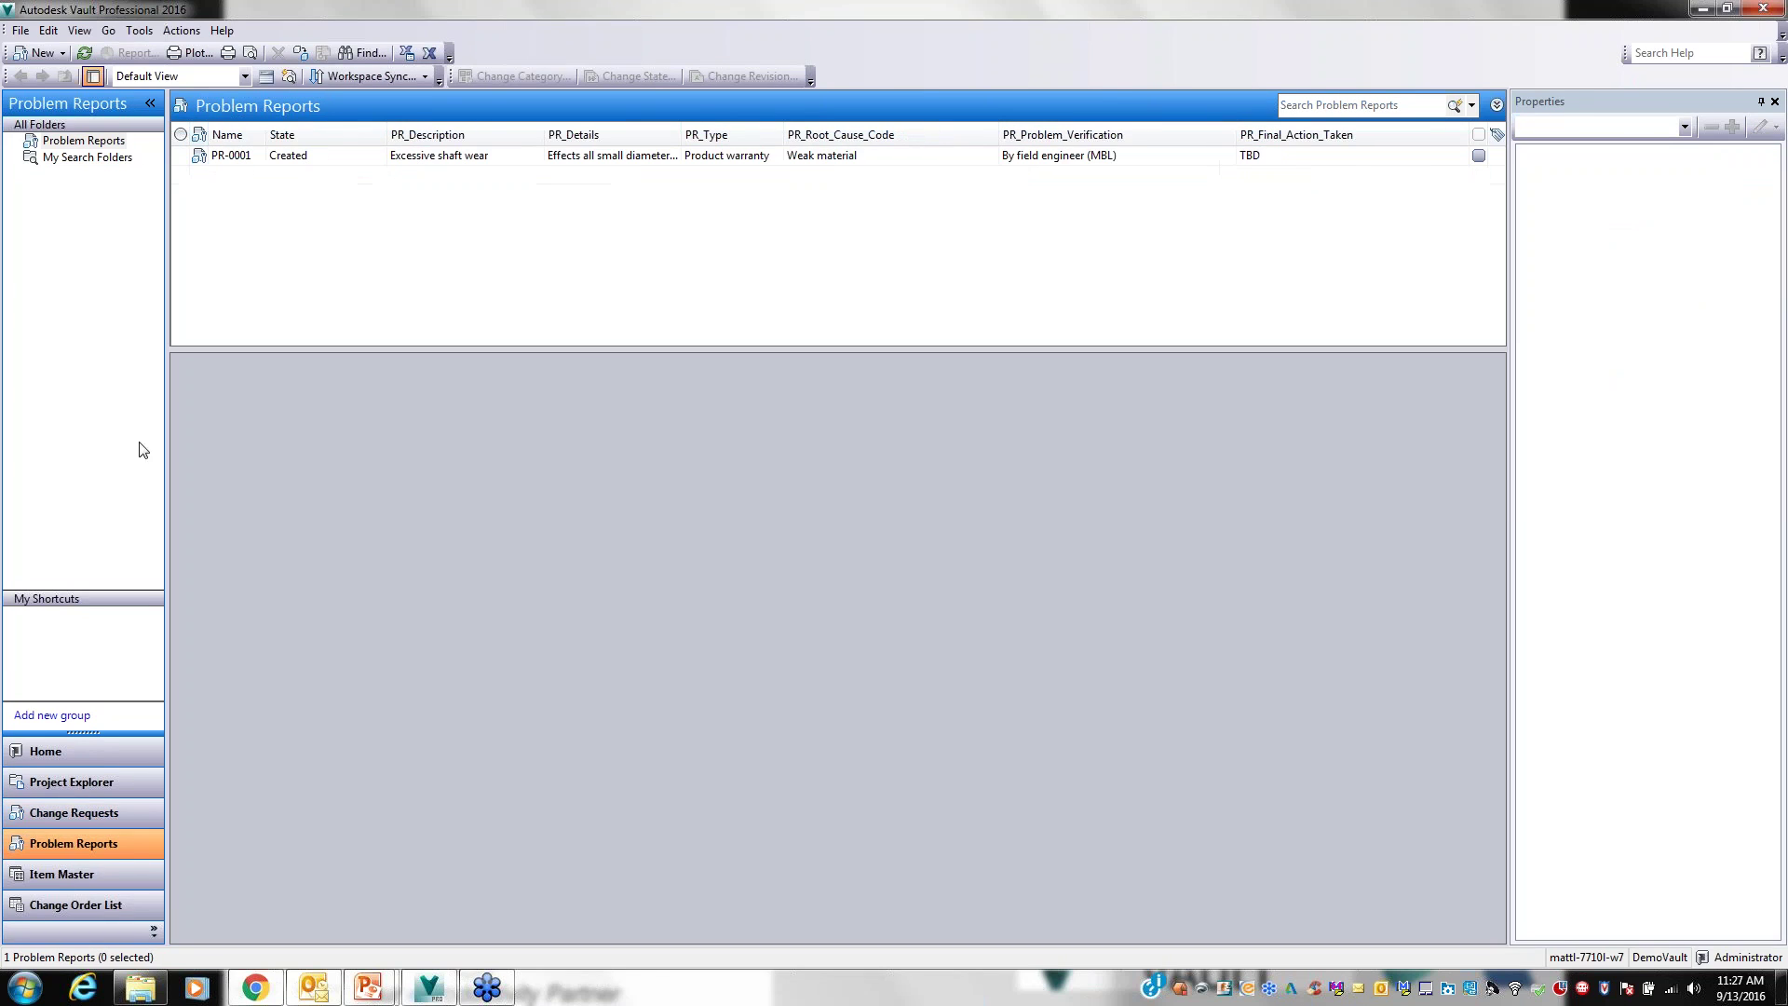
{"action": "left_click", "coordinate": [71, 142]}
{"action": "right_click", "coordinate": [71, 143]}
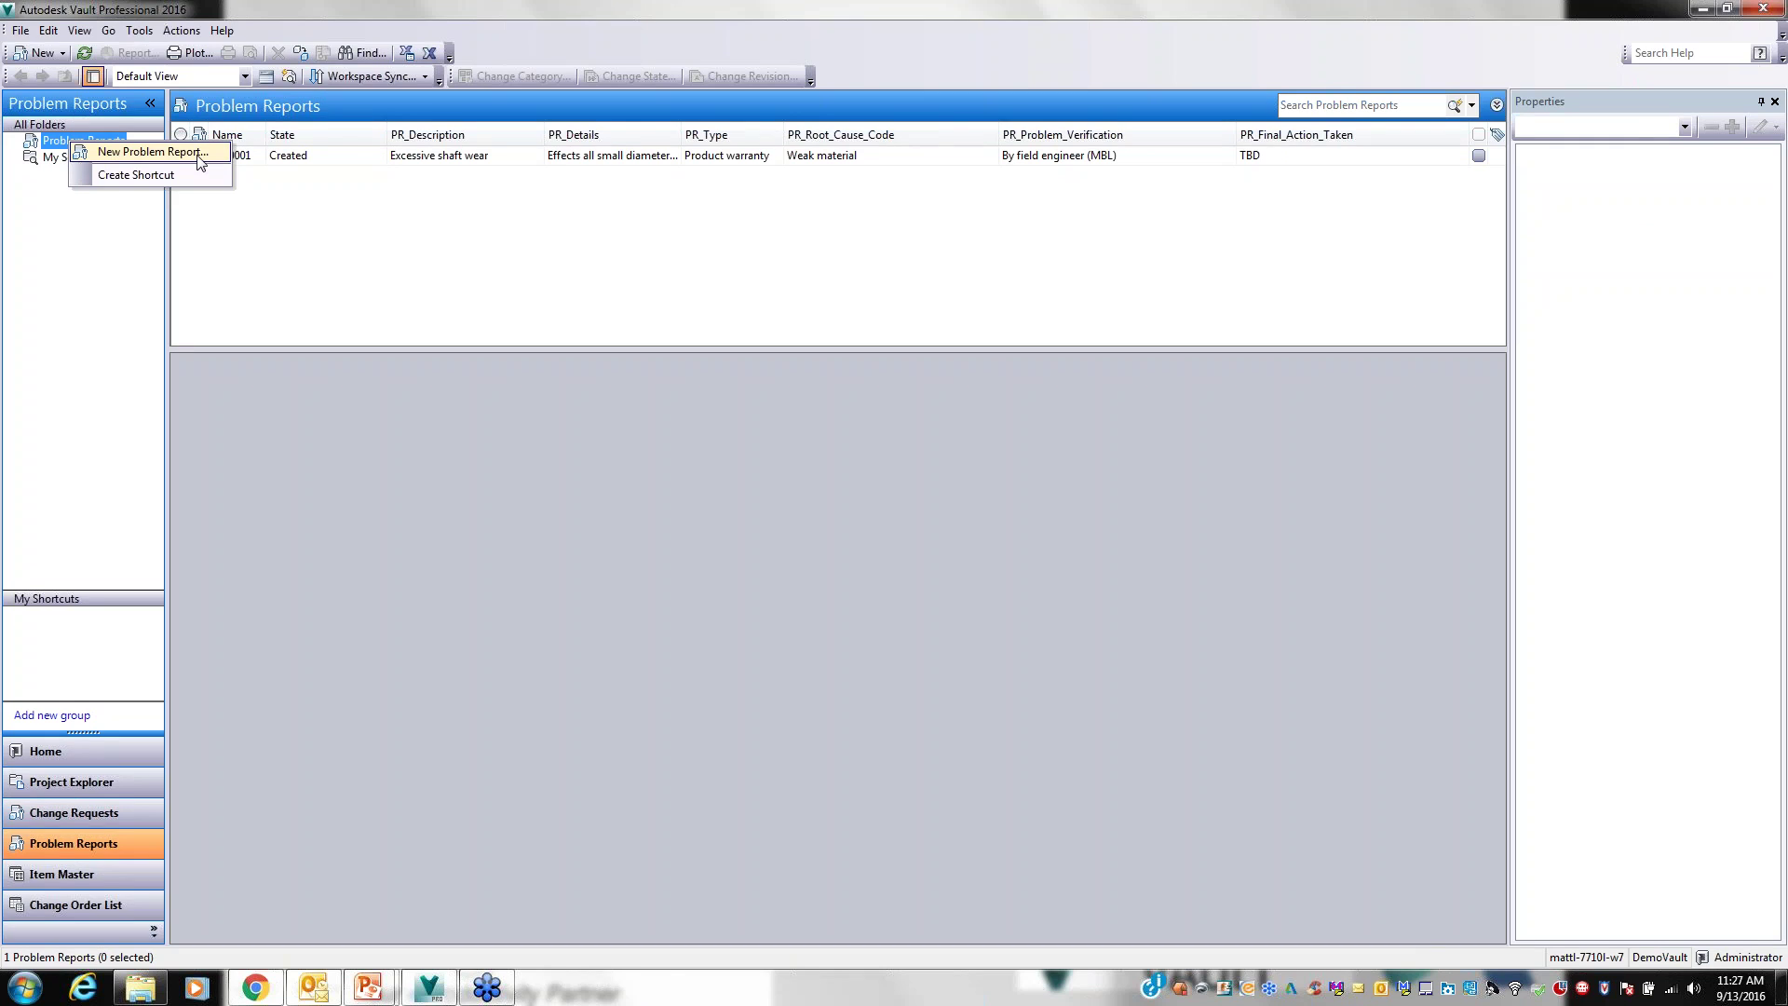
{"action": "left_click", "coordinate": [154, 151]}
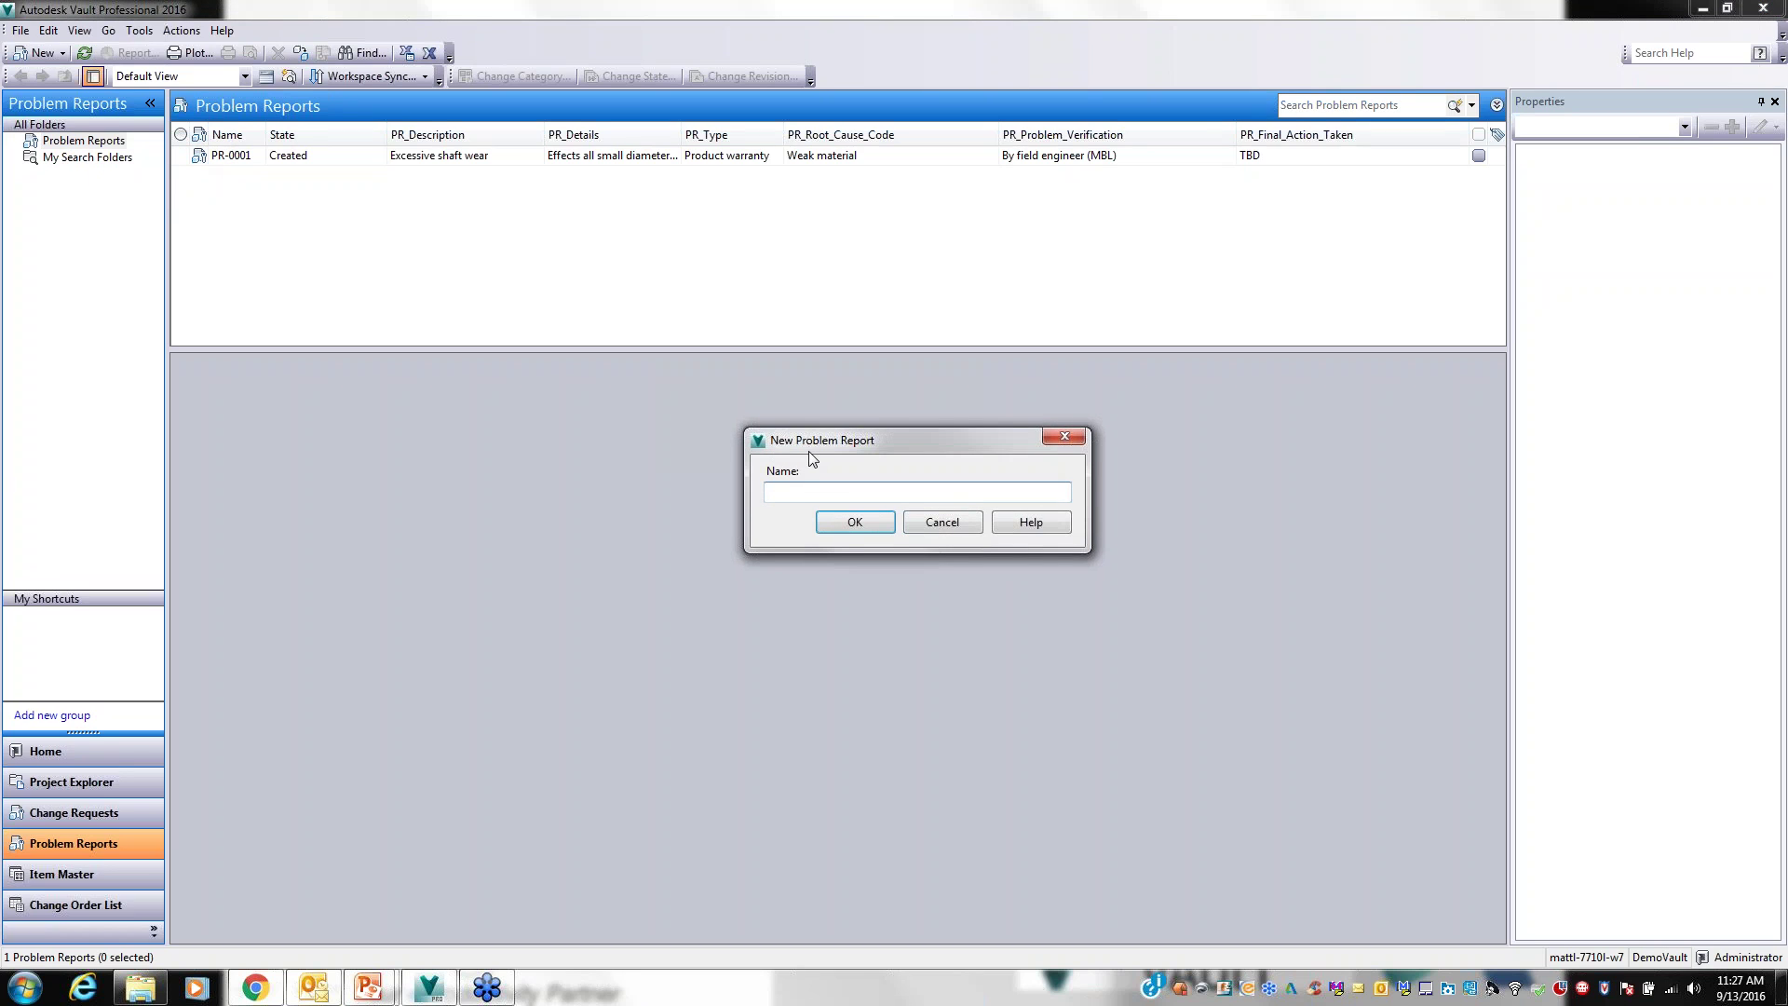
{"action": "type", "text": "PR-00-2"}
{"action": "key", "text": "BackSpace"}
{"action": "key", "text": "BackSpace"}
{"action": "type", "text": "02"}
{"action": "left_click", "coordinate": [854, 523]}
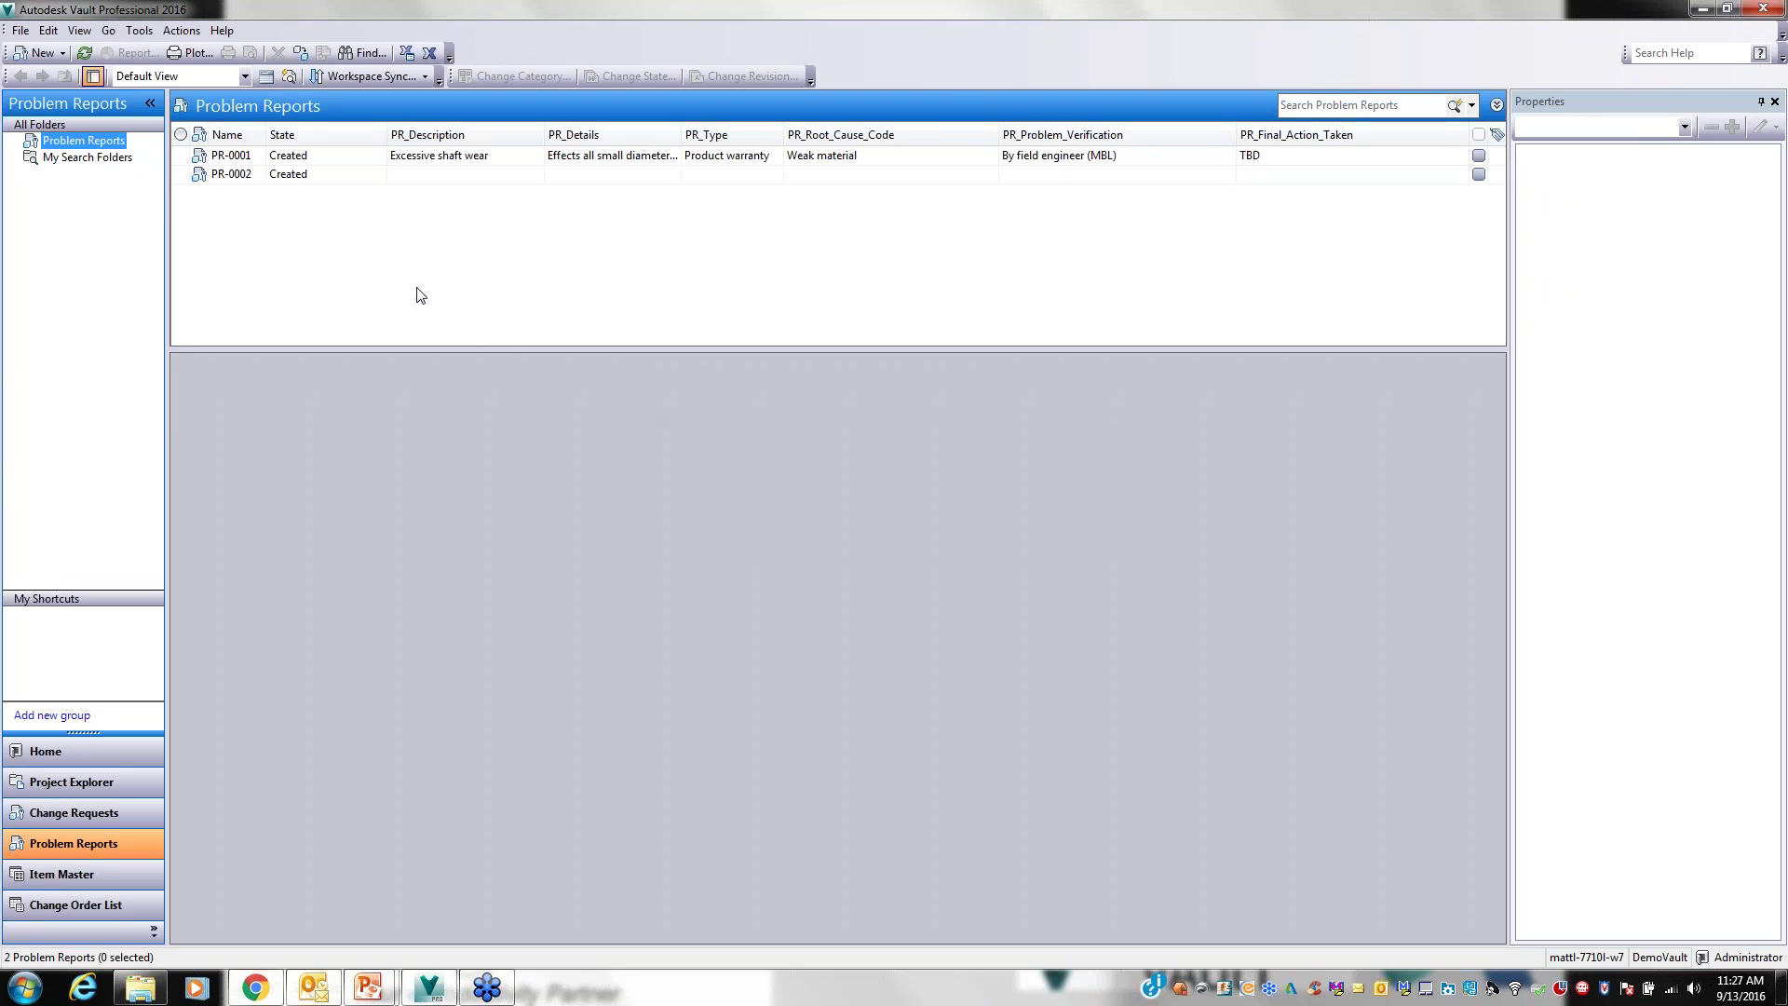
Open the property editor for problem report PR-0002, examine its editable properties, and leave without changes
{"action": "left_click", "coordinate": [231, 177]}
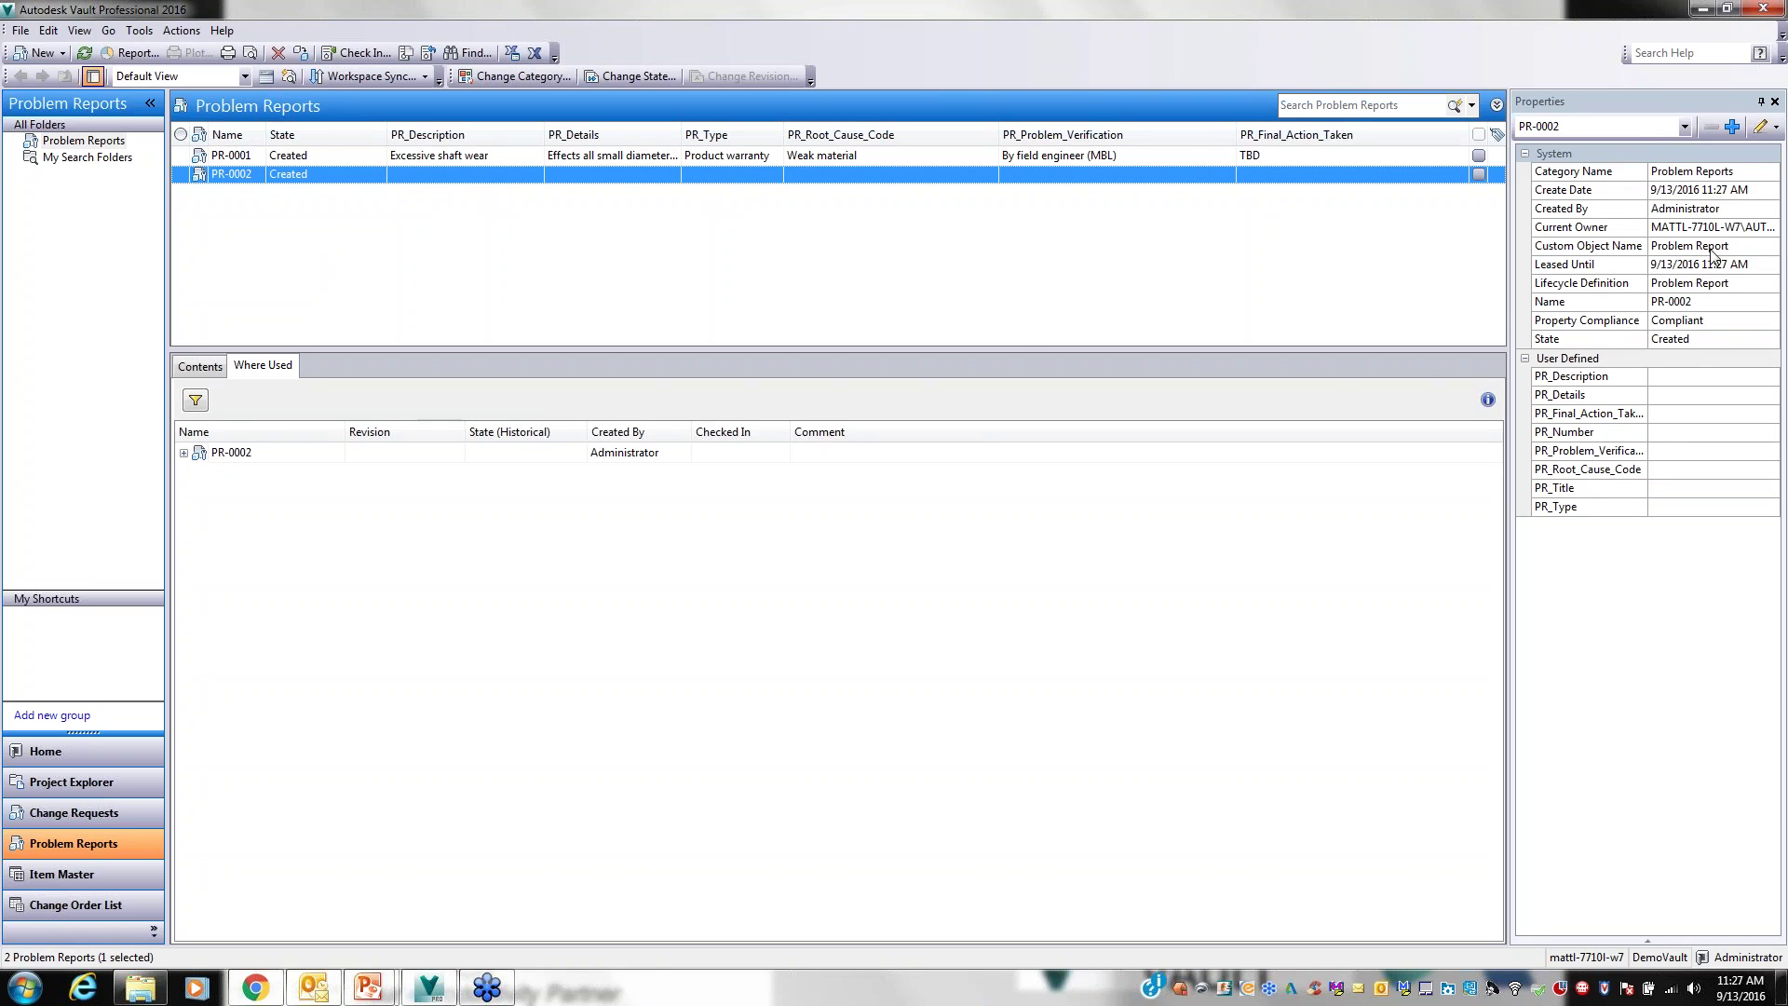
{"action": "left_click", "coordinate": [49, 31]}
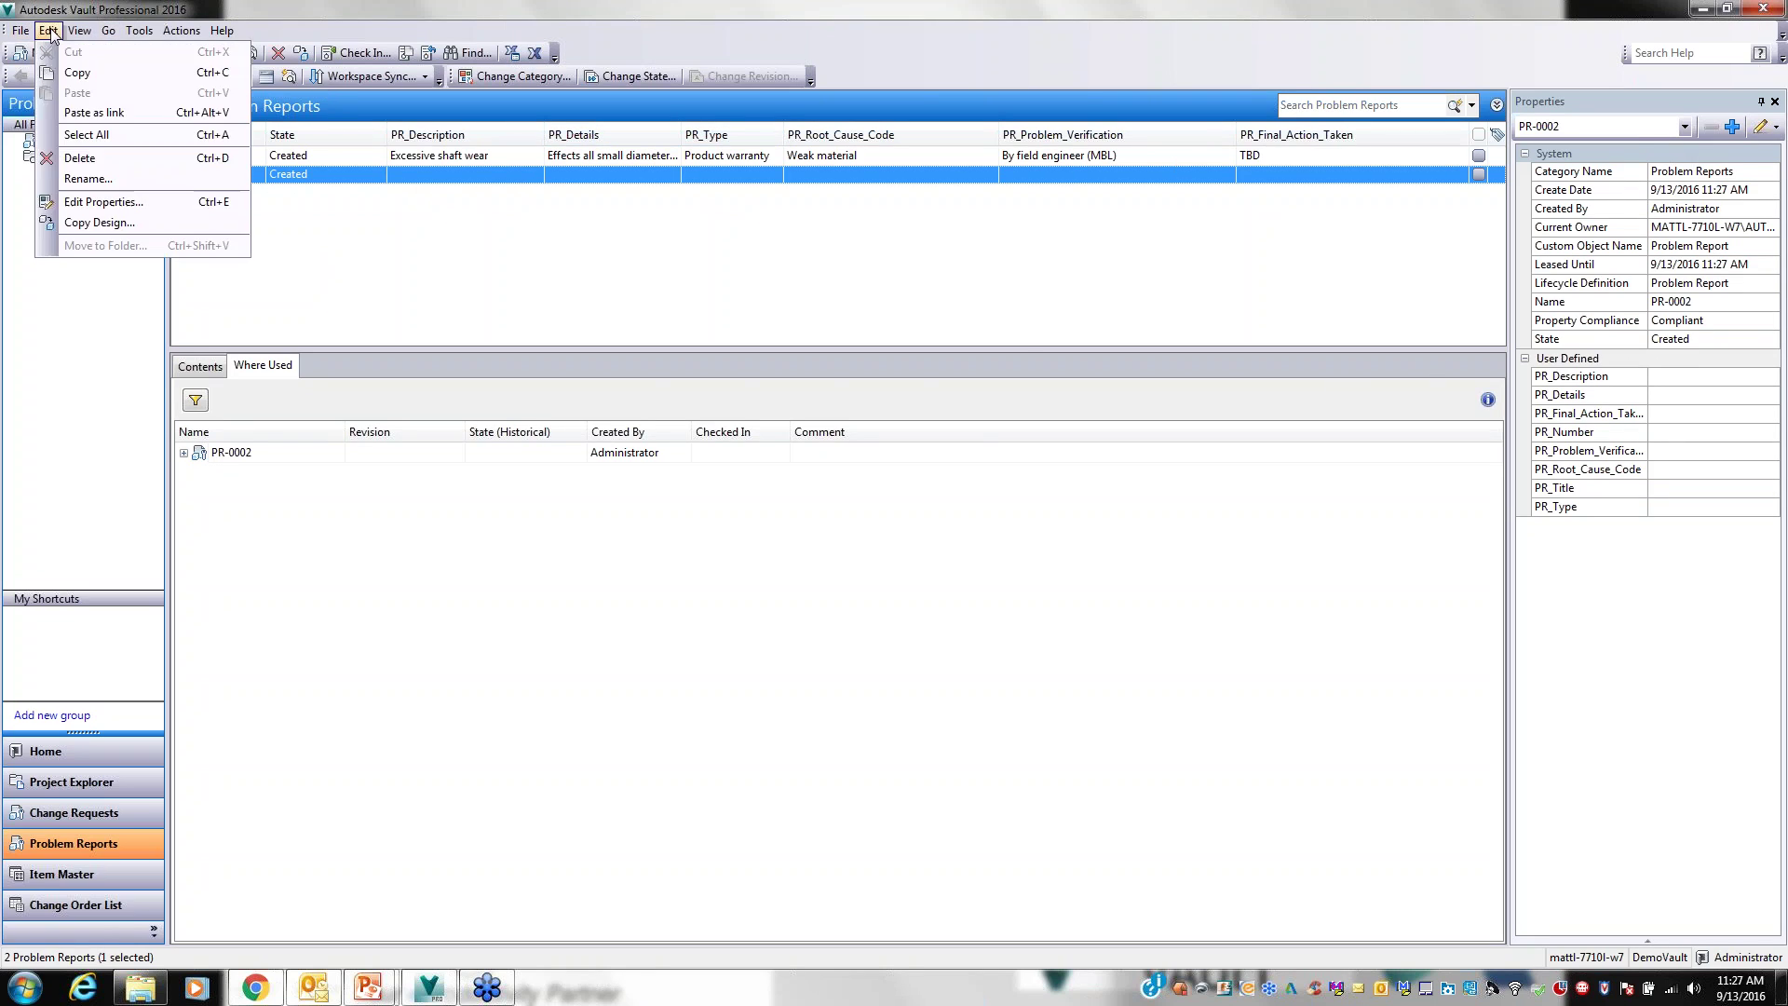
{"action": "left_click", "coordinate": [105, 202]}
{"action": "left_click_drag", "start_coordinate": [931, 248], "coordinate": [666, 250]}
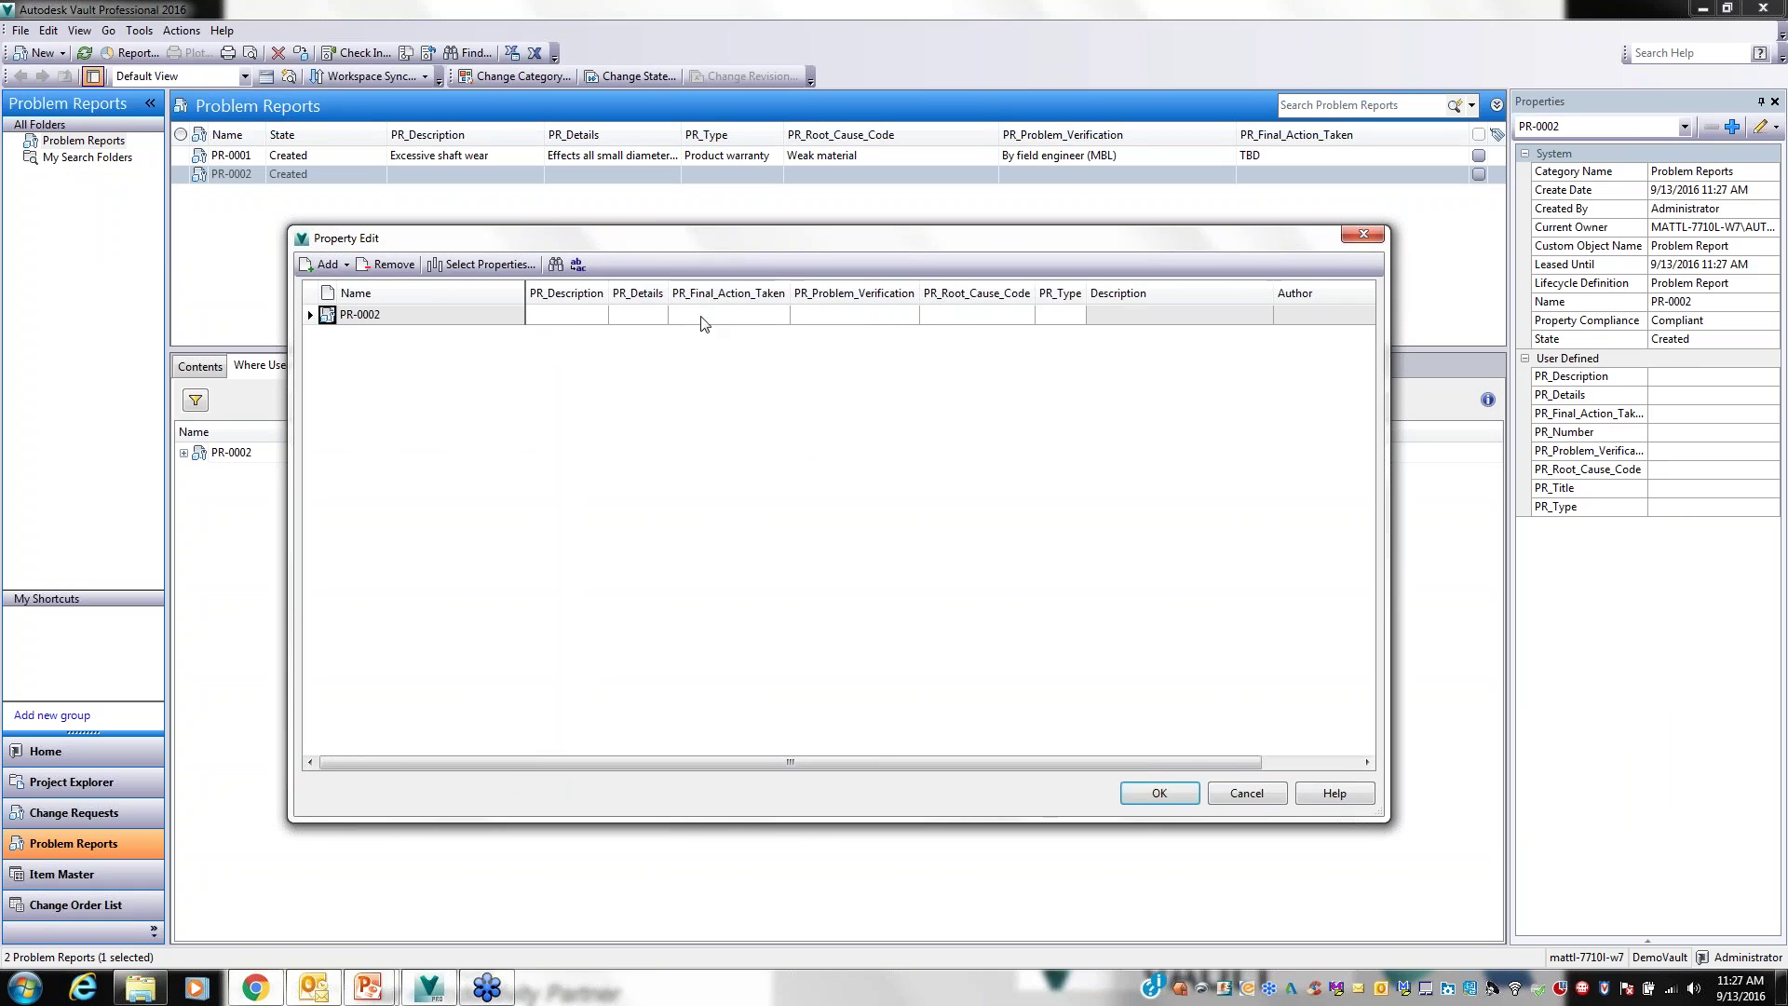
{"action": "left_click", "coordinate": [563, 315]}
{"action": "left_click", "coordinate": [1262, 794]}
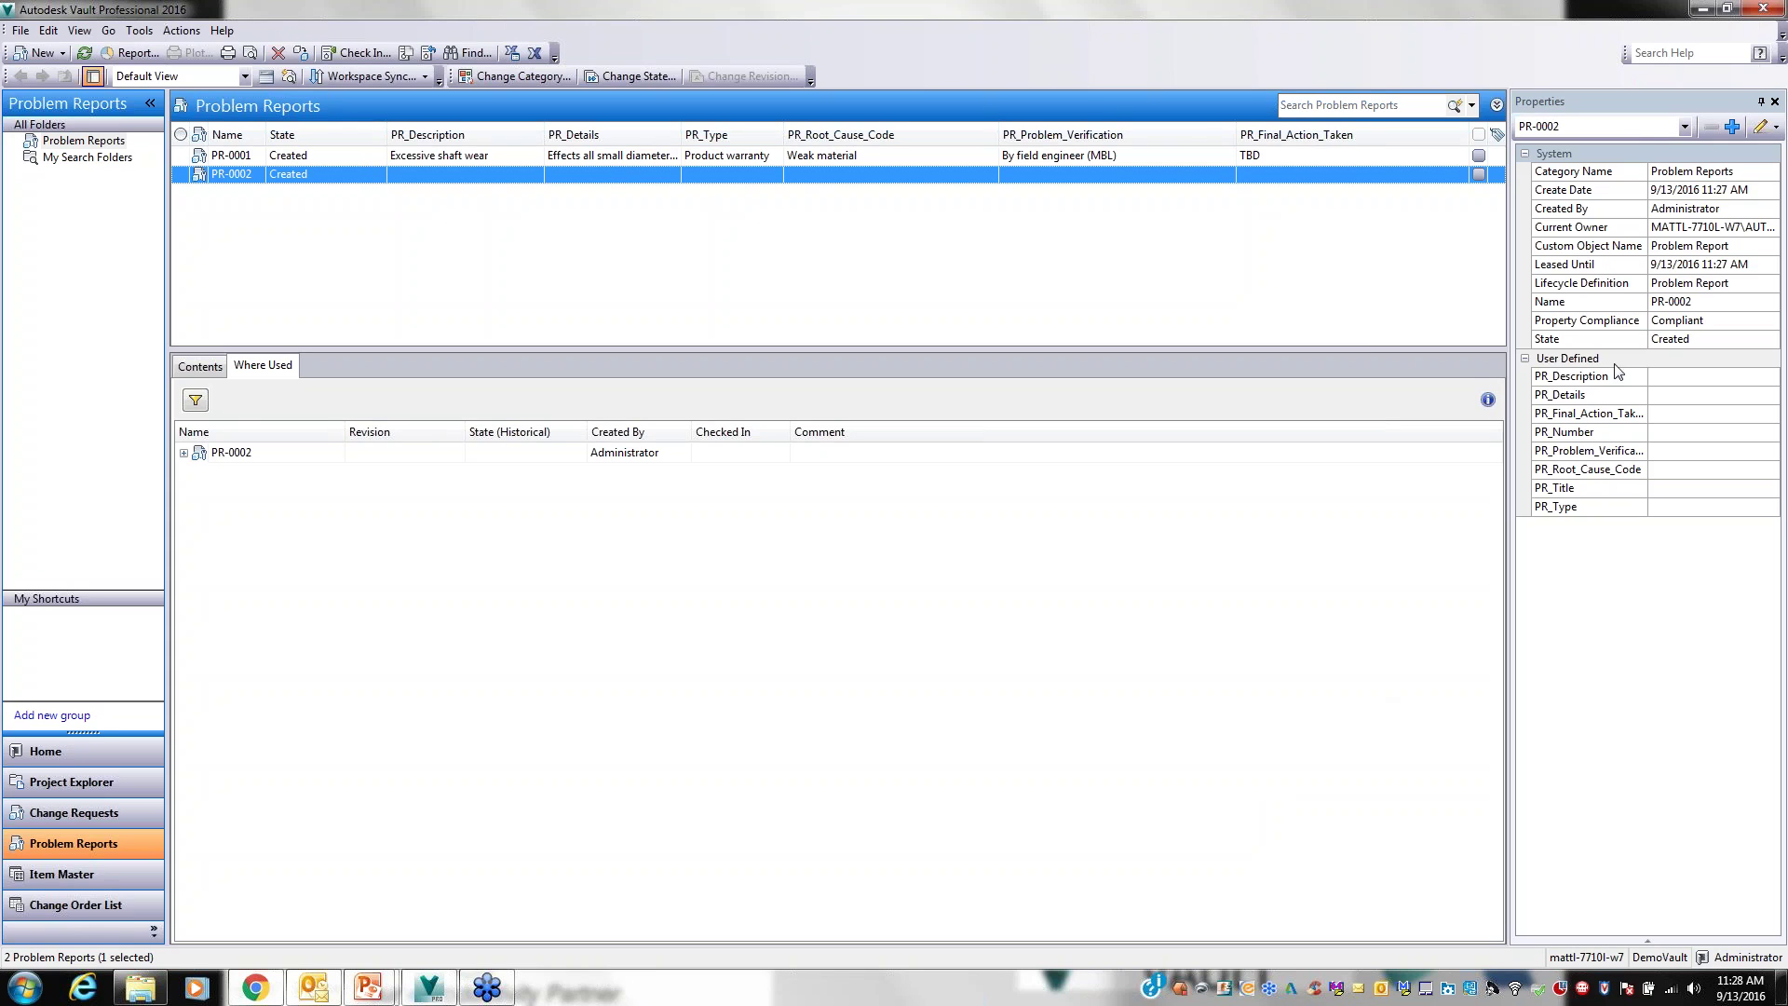
View the properties of problem report PR-0001, and switch to the PowerPoint slide show on the Vault Data Standard integration
{"action": "left_click", "coordinate": [1108, 156]}
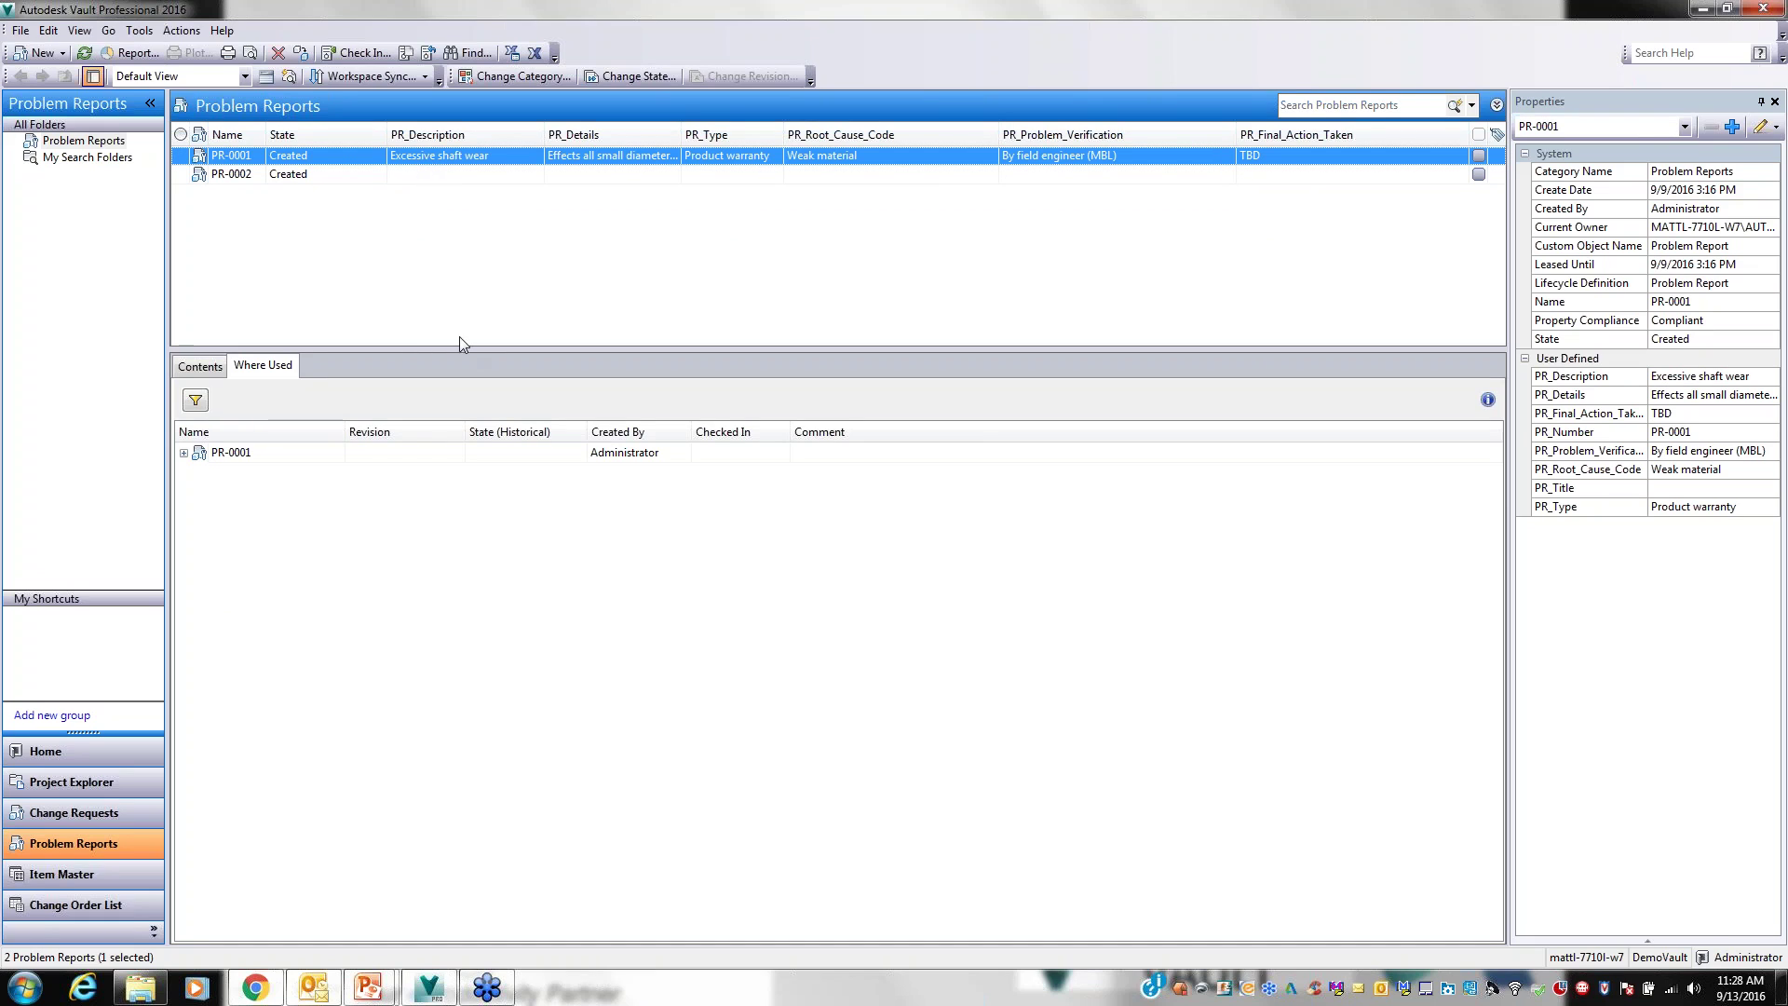
{"action": "left_click", "coordinate": [369, 987]}
{"action": "left_click", "coordinate": [475, 875]}
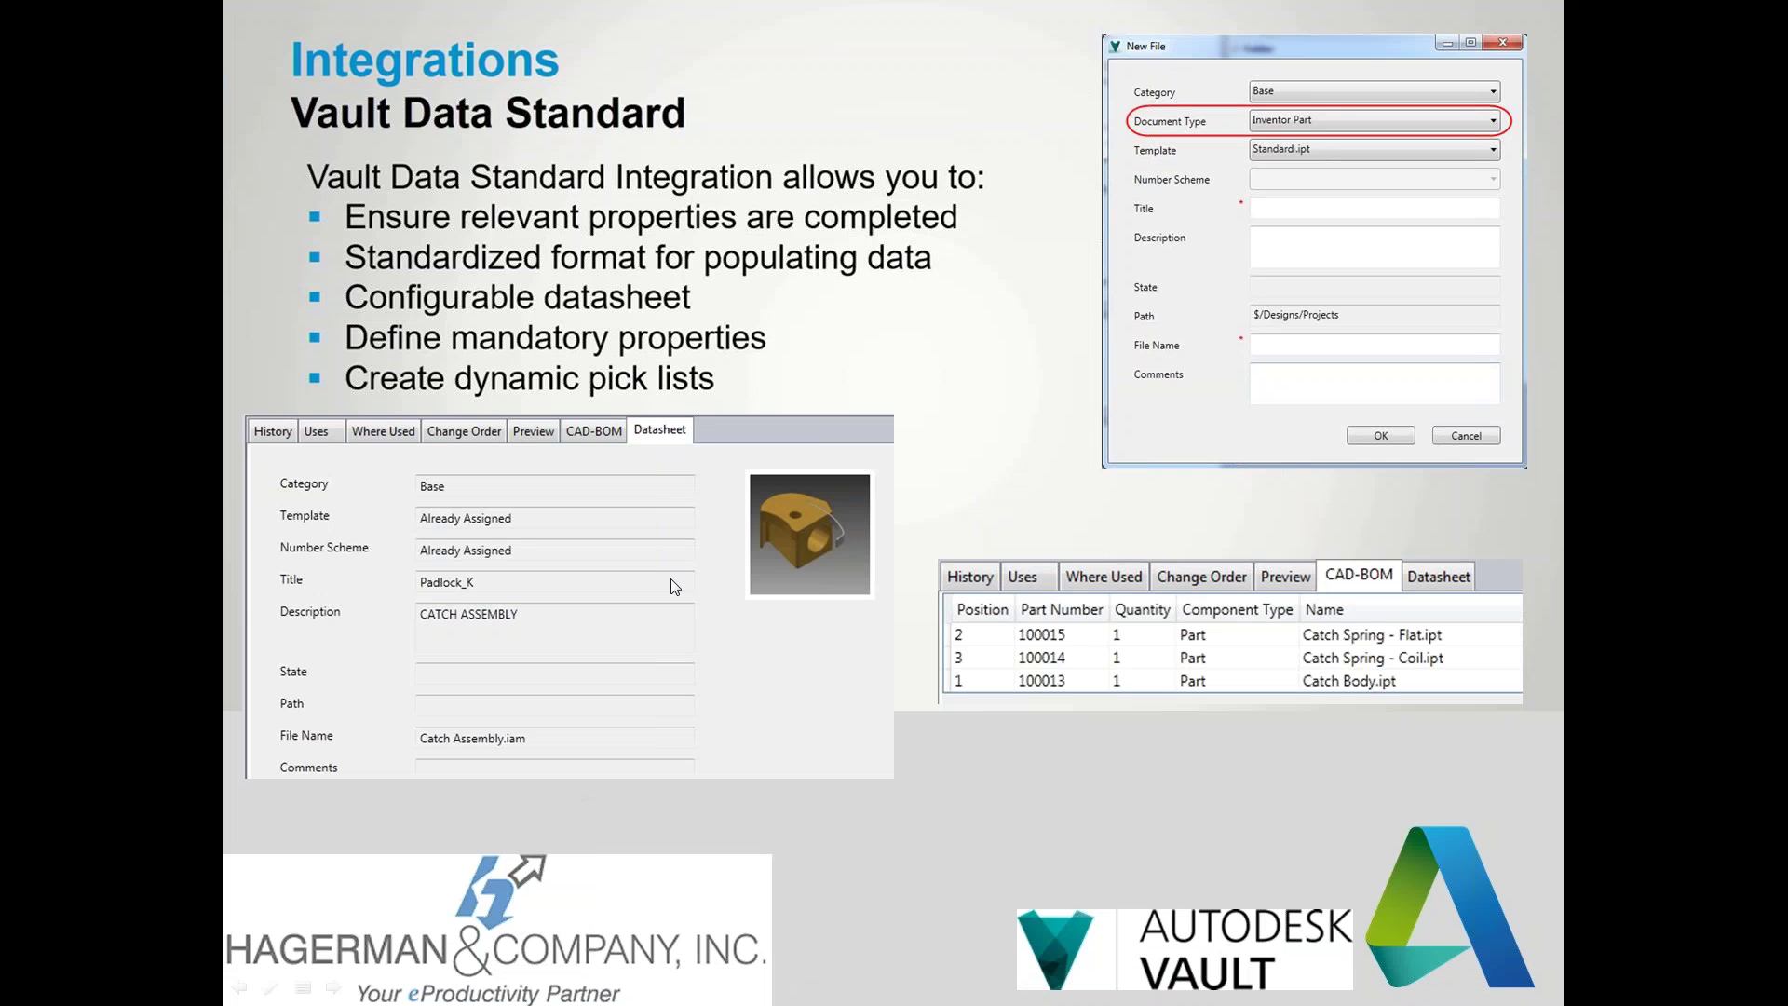